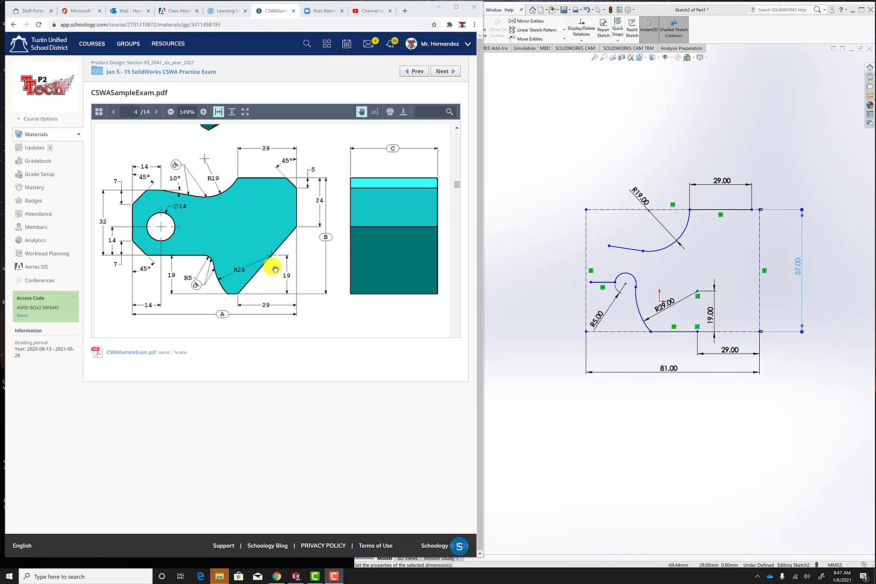
# Review the A, B and C values and the tool block drawing's dimensions in the CSWA sample exam PDF.
pyautogui.scroll(-10, 273, 267)
pyautogui.scroll(1, 141, 183)
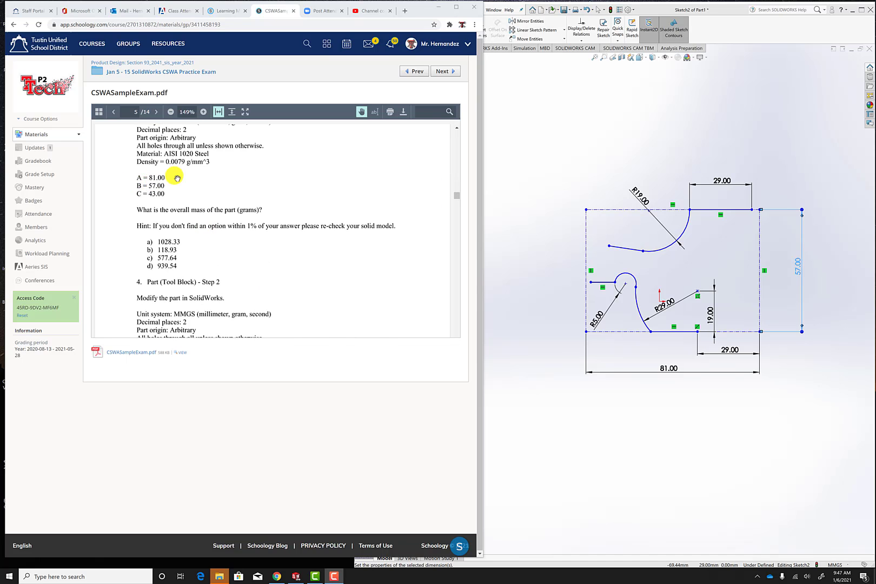
pyautogui.scroll(8, 300, 227)
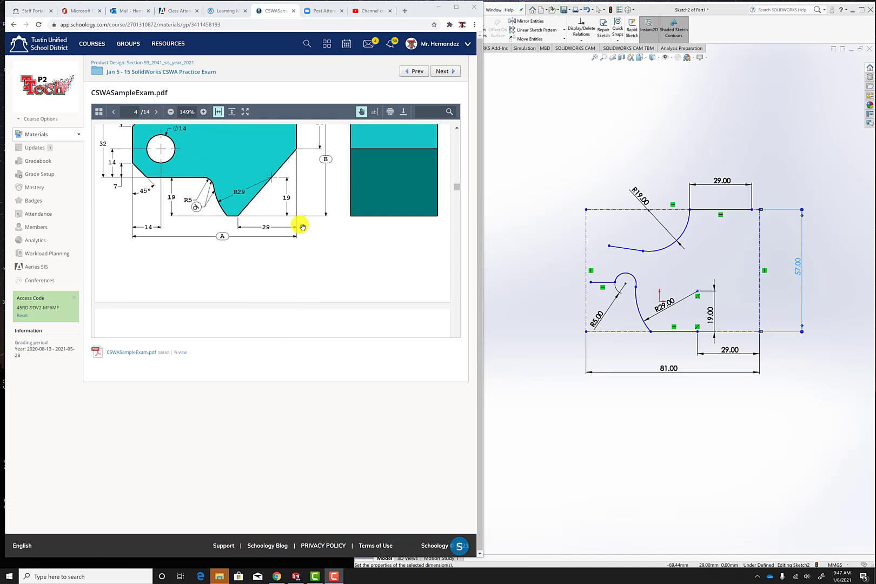
pyautogui.scroll(2, 302, 226)
pyautogui.scroll(1, 326, 226)
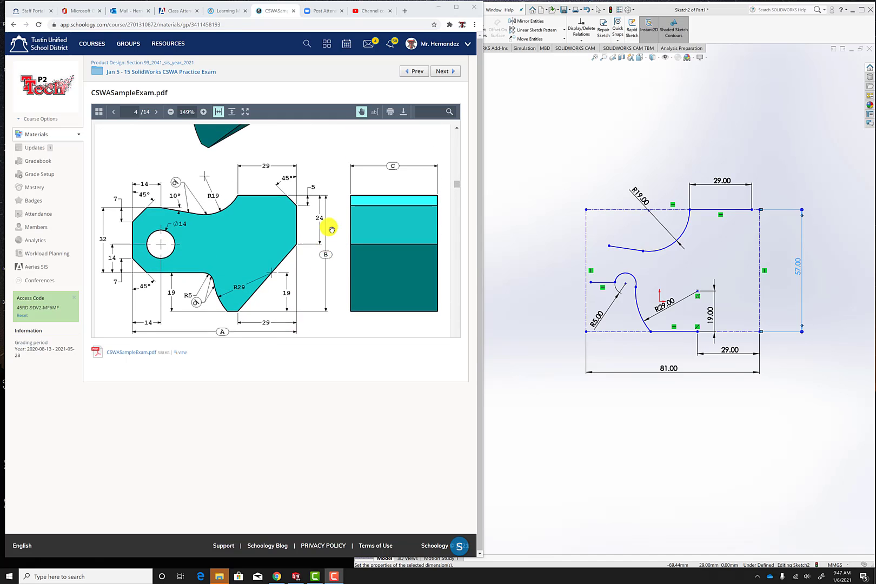
pyautogui.scroll(-1, 327, 227)
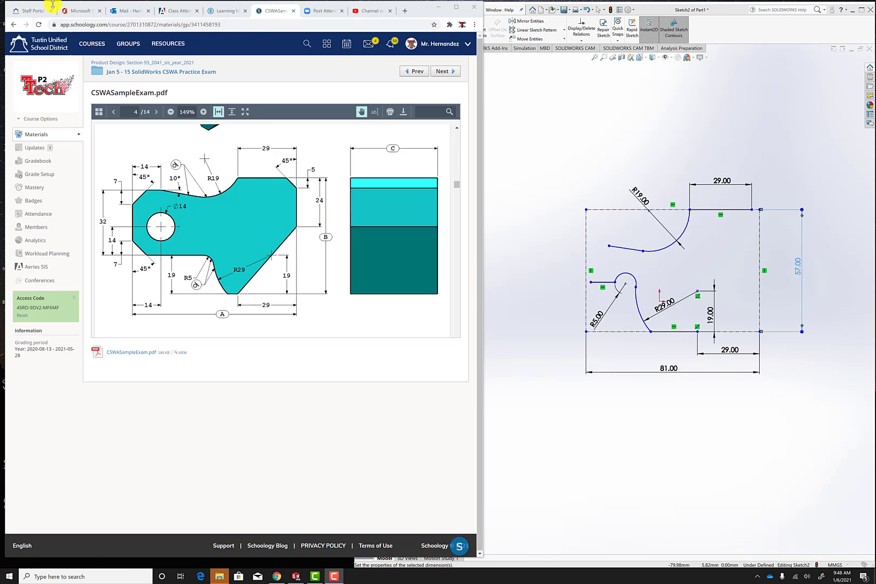
# Switch to SOLIDWORKS and place a sketch point on the right vertical construction line, about 25 mm below the rectangle's upper corner.
pyautogui.click(721, 12)
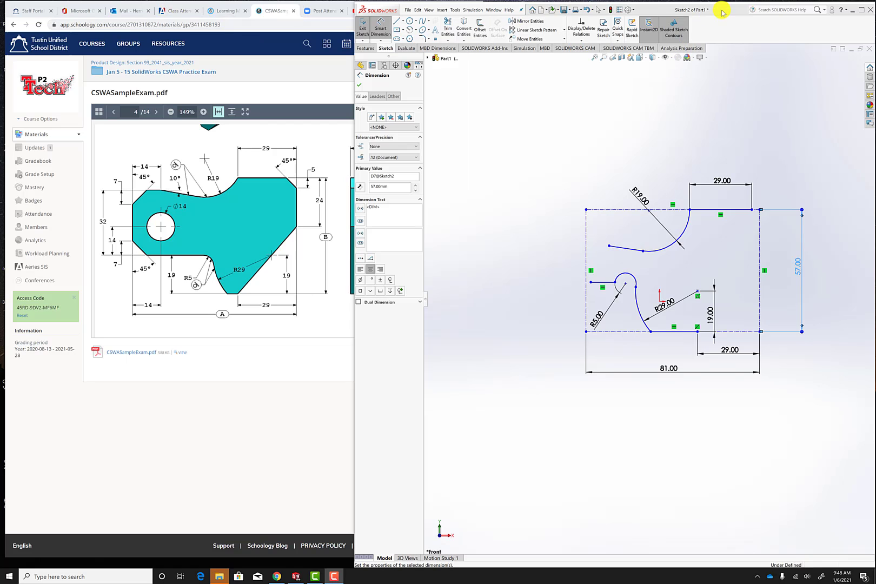
pyautogui.click(395, 21)
pyautogui.press('Escape')
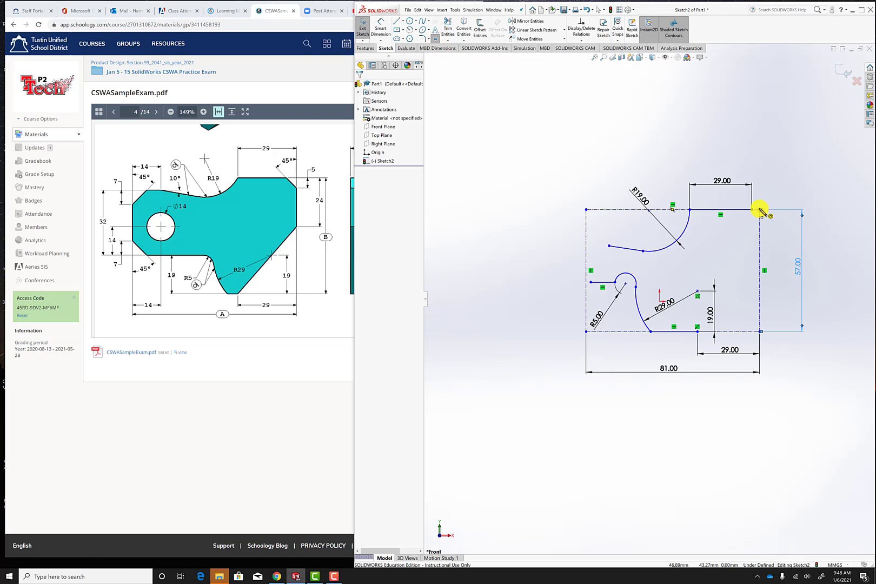
pyautogui.click(759, 265)
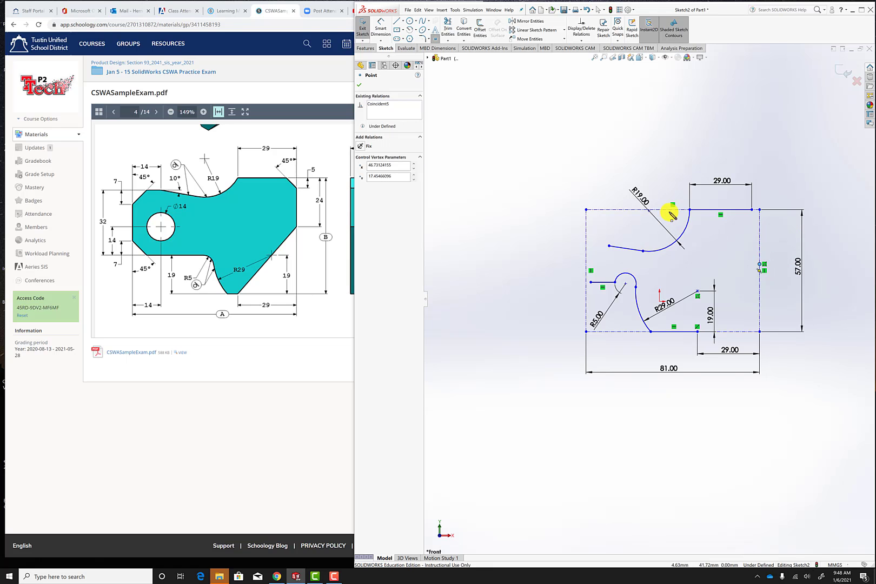
pyautogui.press('Escape')
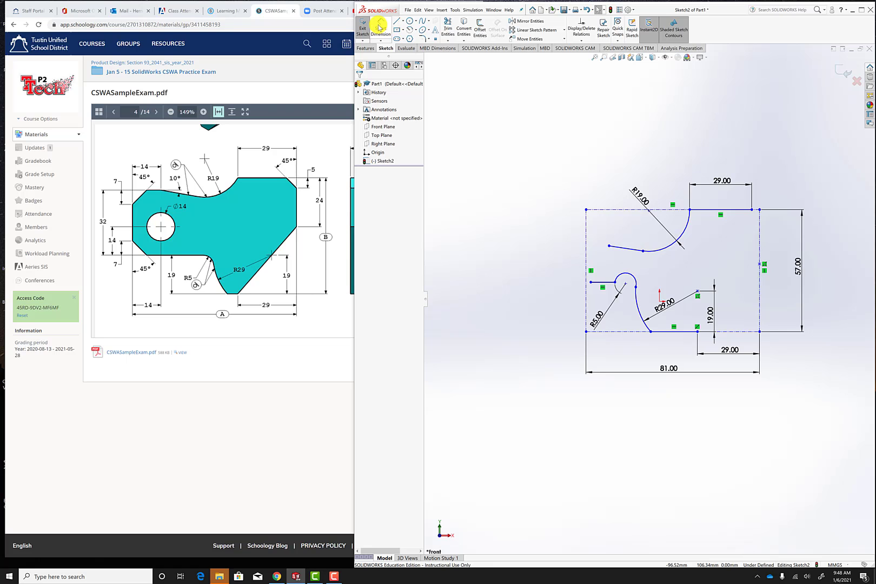
# Dimension the vertical distance from the construction rectangle's upper right corner to the new point as 24 mm.
pyautogui.click(379, 27)
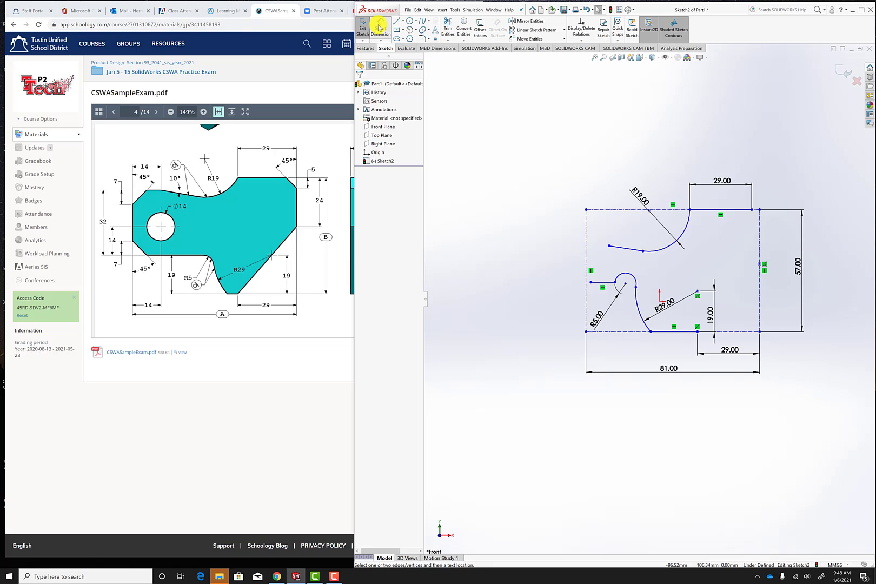
pyautogui.click(759, 209)
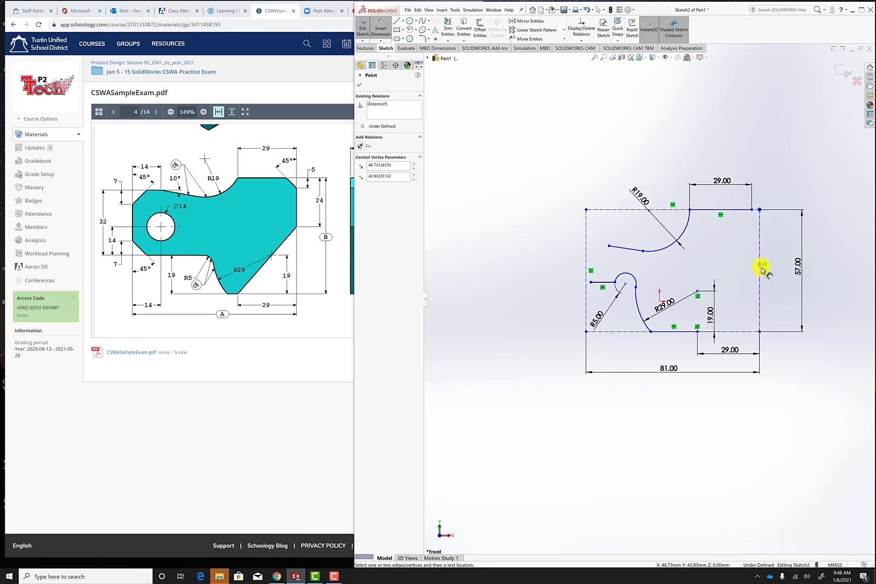
pyautogui.click(759, 264)
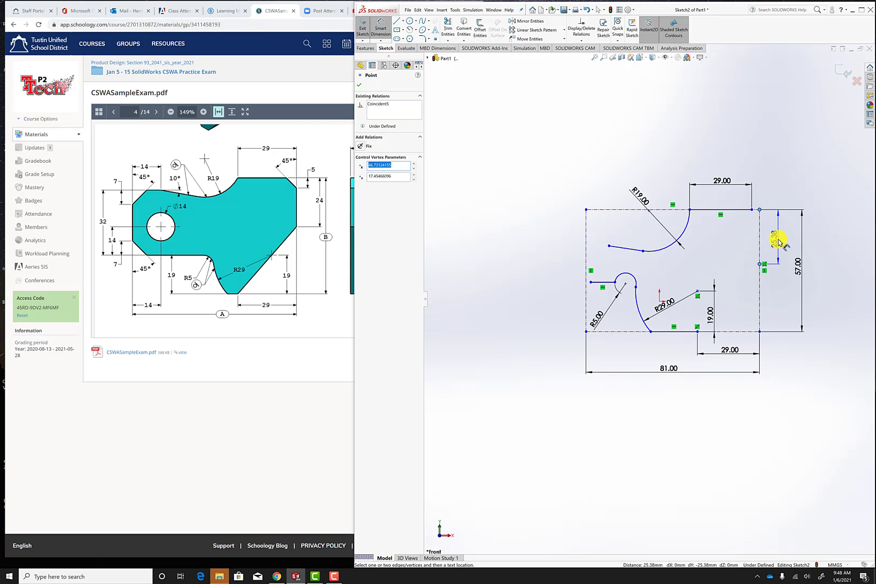
pyautogui.click(776, 239)
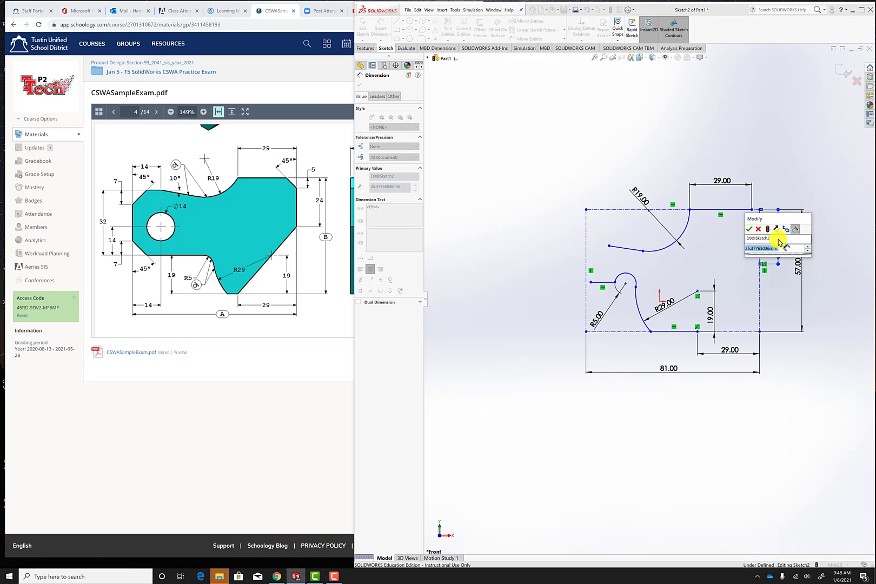
pyautogui.write('24')
pyautogui.press('Return')
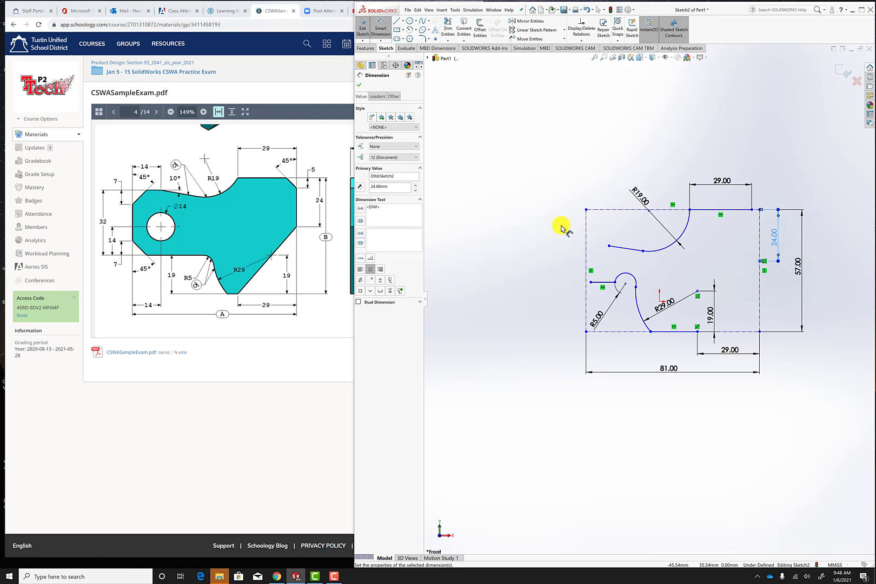
# Draw a slanted line about 44 mm long from the 24 mm point to the right end of the bottom edge line.
pyautogui.click(397, 21)
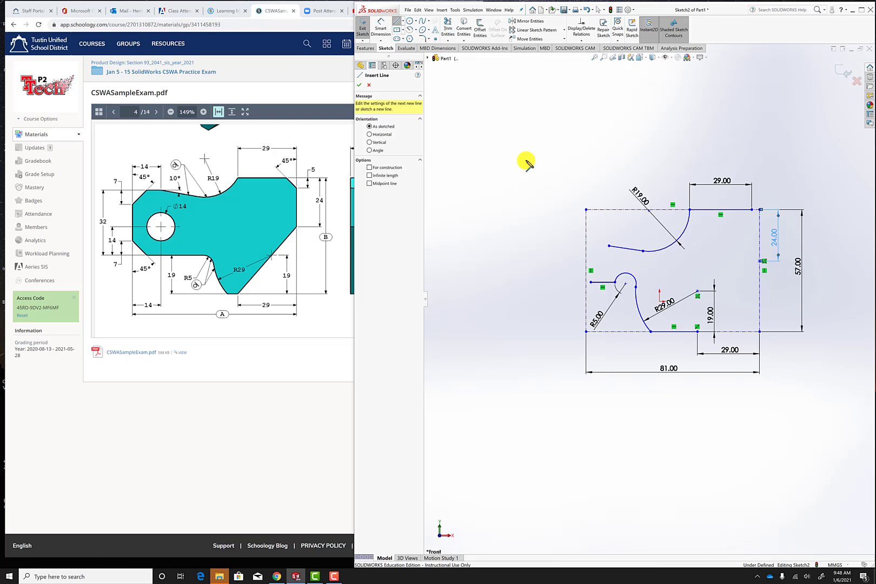
pyautogui.click(760, 262)
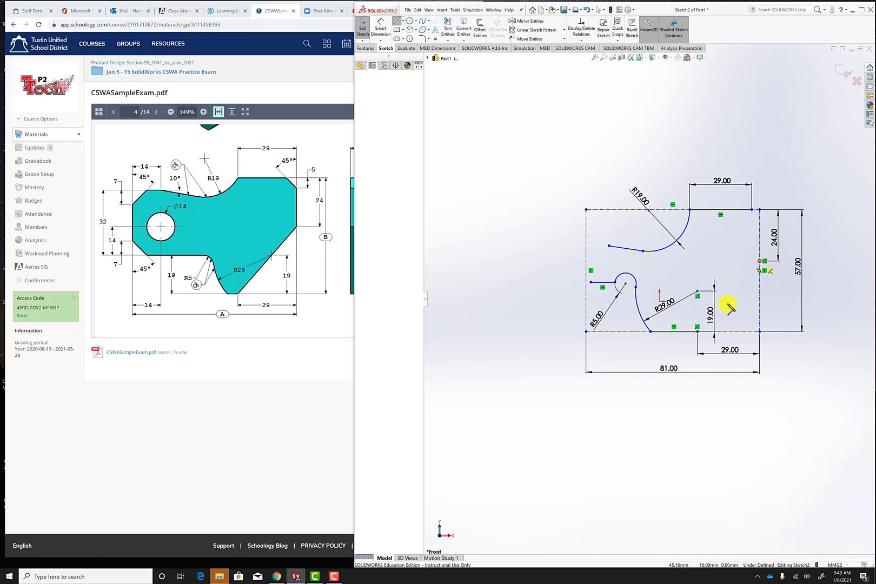
pyautogui.doubleClick(697, 331)
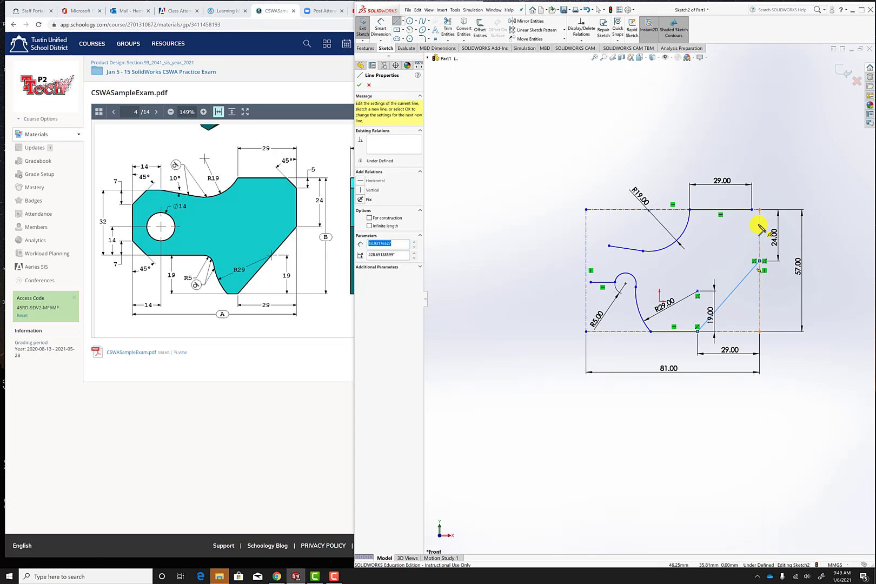
pyautogui.press('Escape')
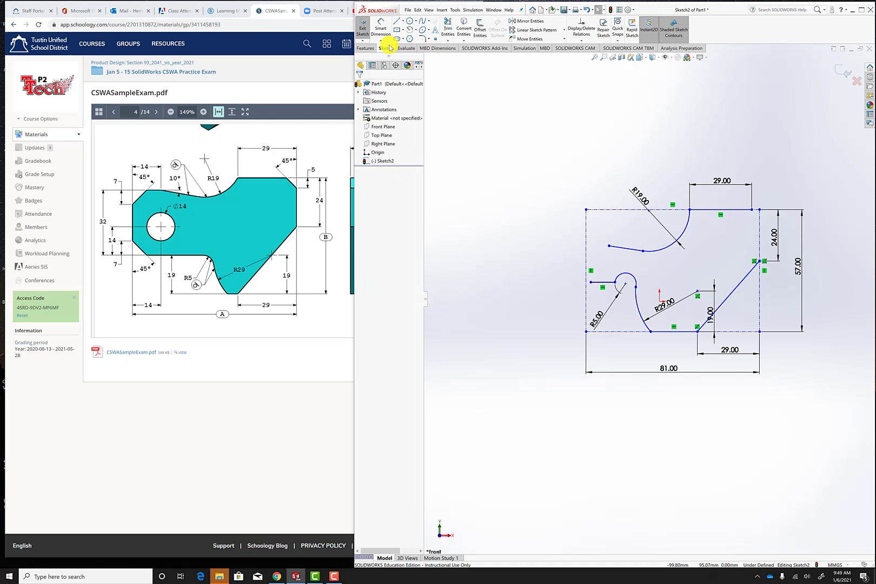
# Place a second point on the right construction line and dimension it 5 mm below the rectangle's upper right corner.
pyautogui.click(435, 39)
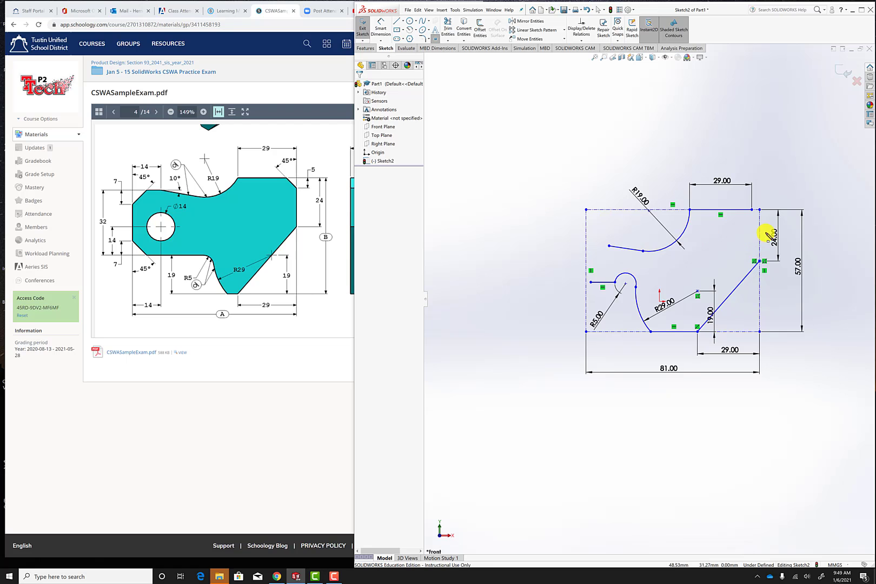
pyautogui.click(760, 220)
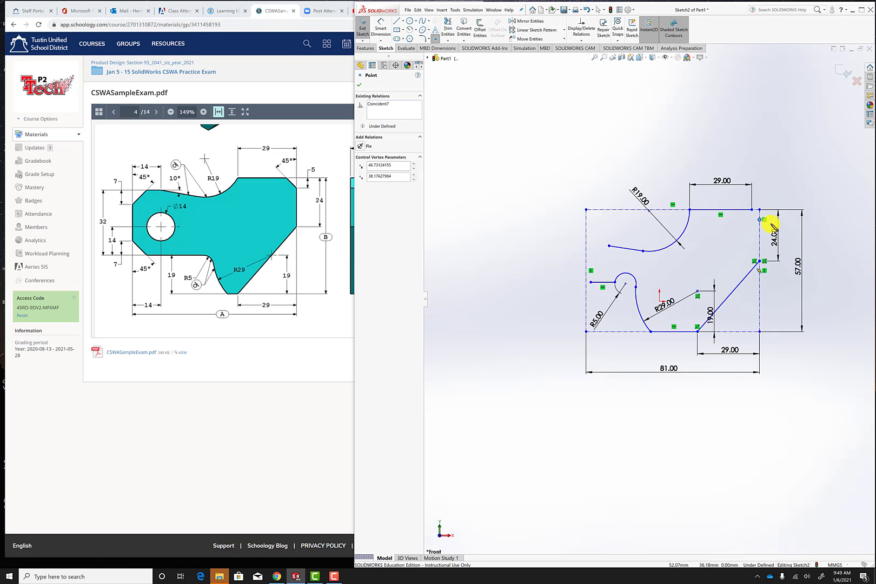
pyautogui.click(381, 26)
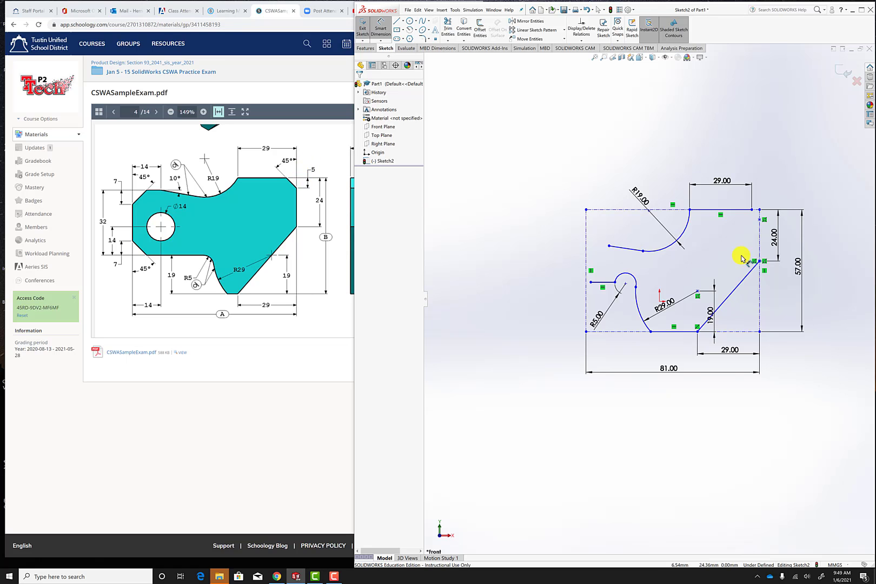
pyautogui.click(759, 217)
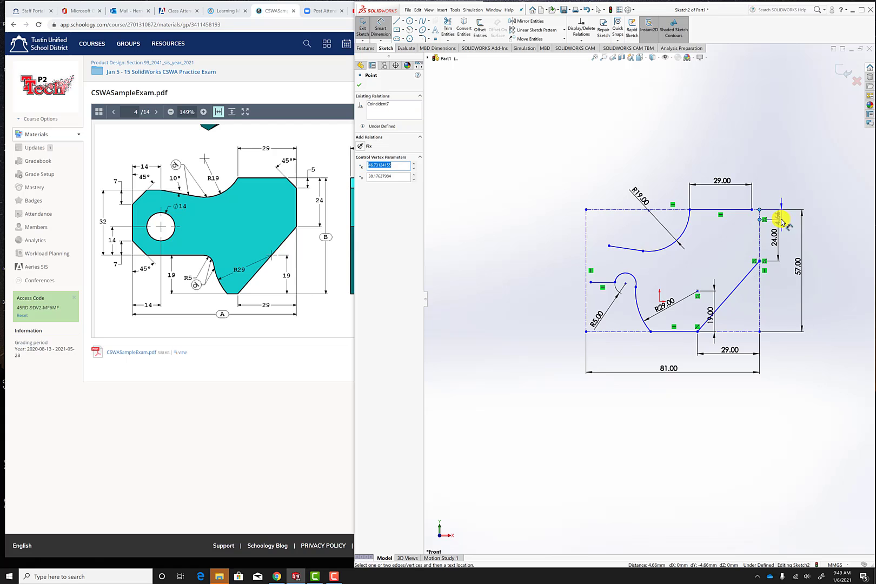
pyautogui.click(791, 218)
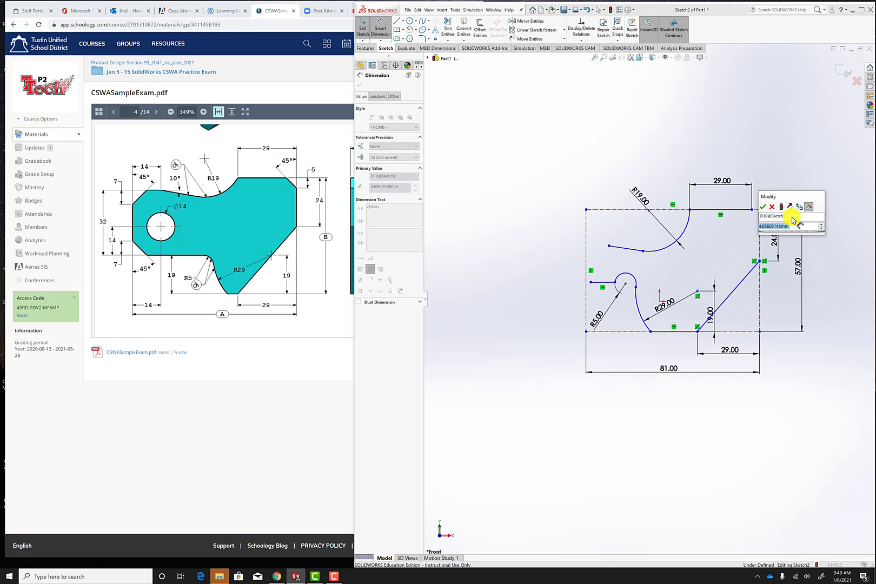
pyautogui.write('5')
pyautogui.press('Return')
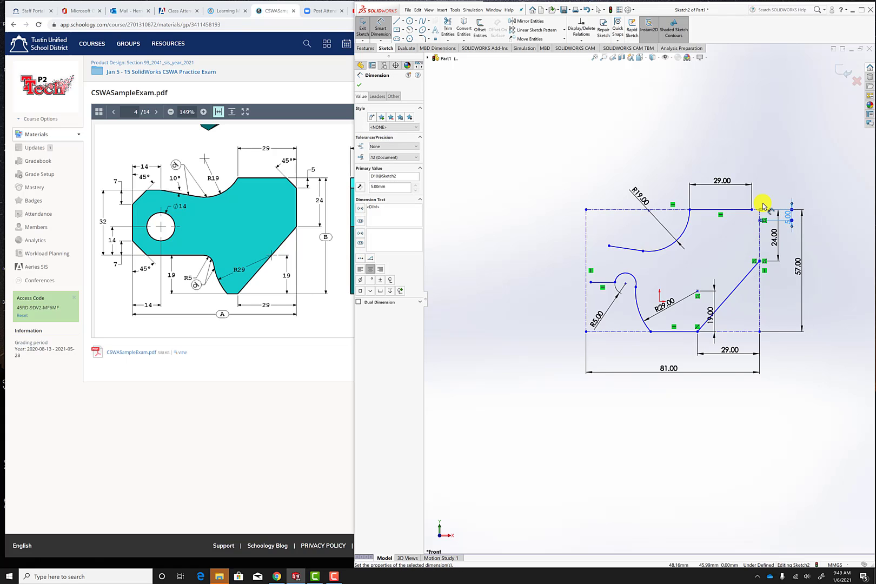
# Draw connected lines from the top edge's right end to the 5 mm point and straight down to the 24 mm point.
pyautogui.click(398, 21)
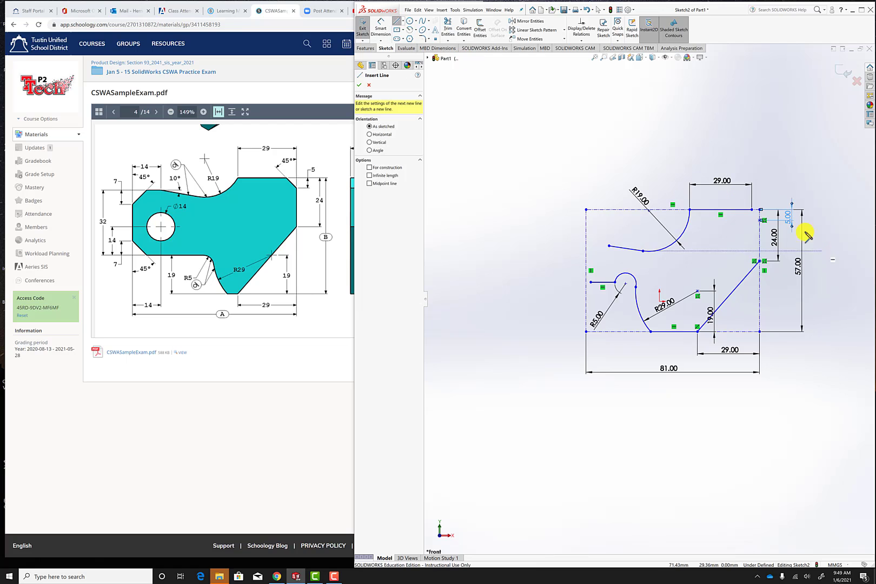
pyautogui.click(751, 210)
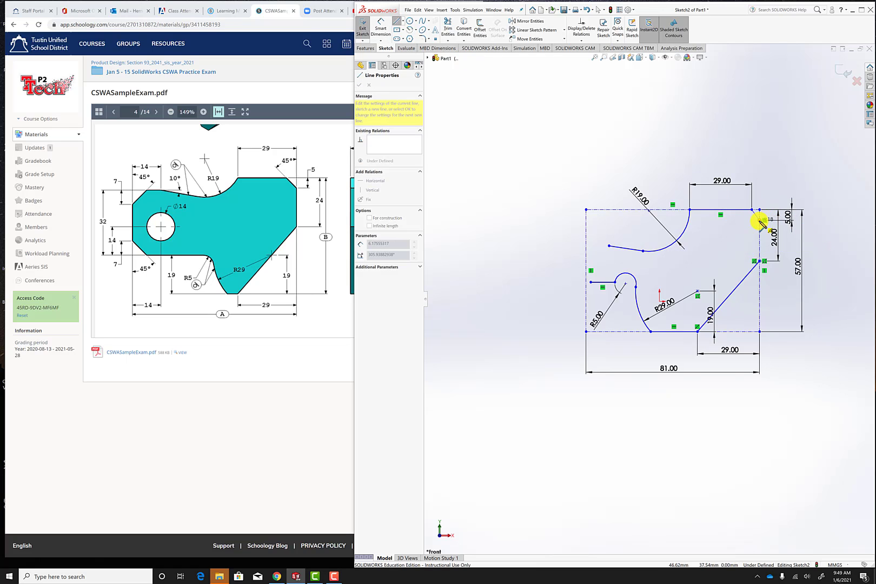
pyautogui.click(759, 220)
pyautogui.click(759, 261)
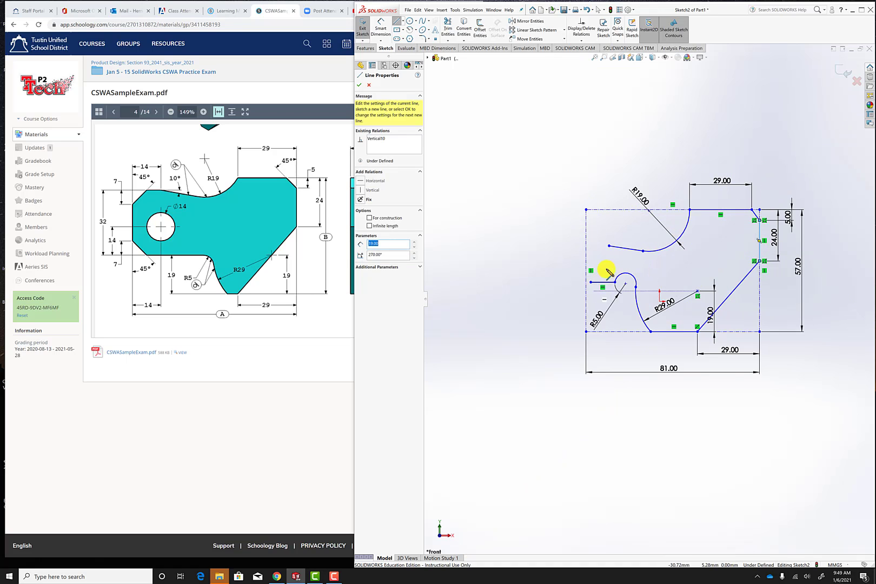
pyautogui.click(359, 85)
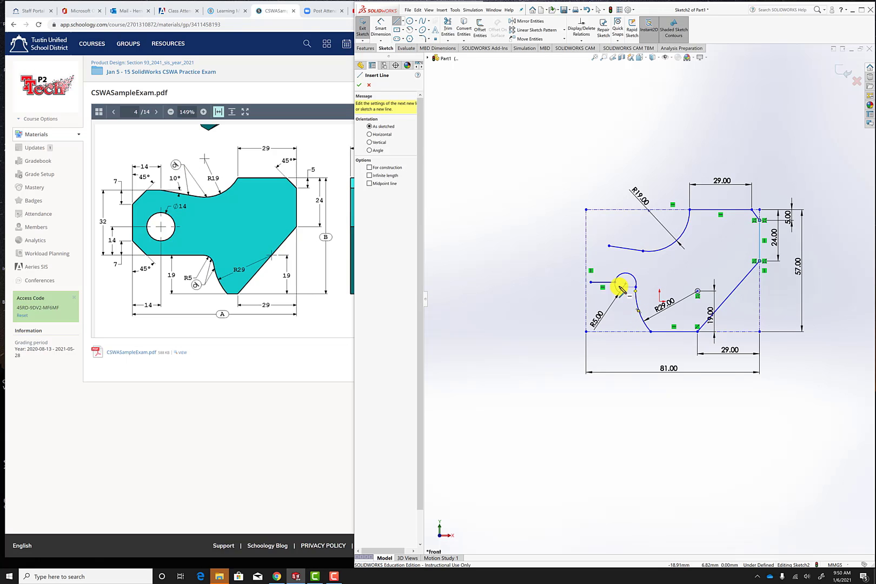
pyautogui.press('Escape')
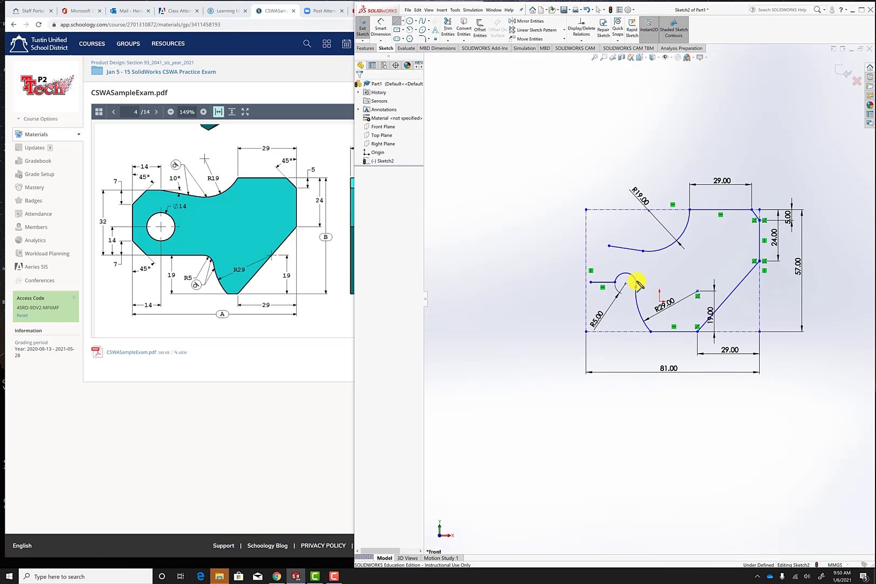
# Add a tangent relation between the R5 arc and the R29 arc.
pyautogui.click(636, 282)
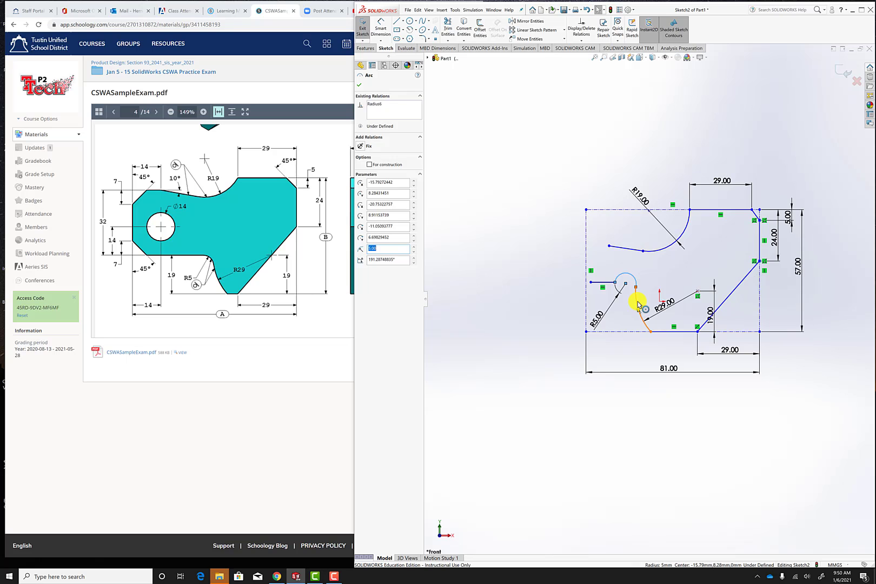
pyautogui.keyDown('ctrl'); pyautogui.click(638, 305); pyautogui.keyUp('ctrl')
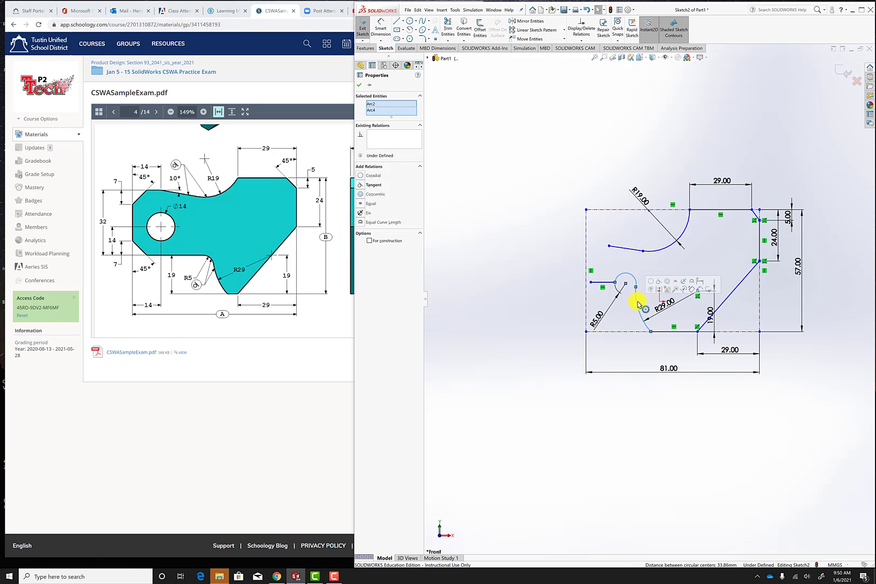
pyautogui.click(362, 185)
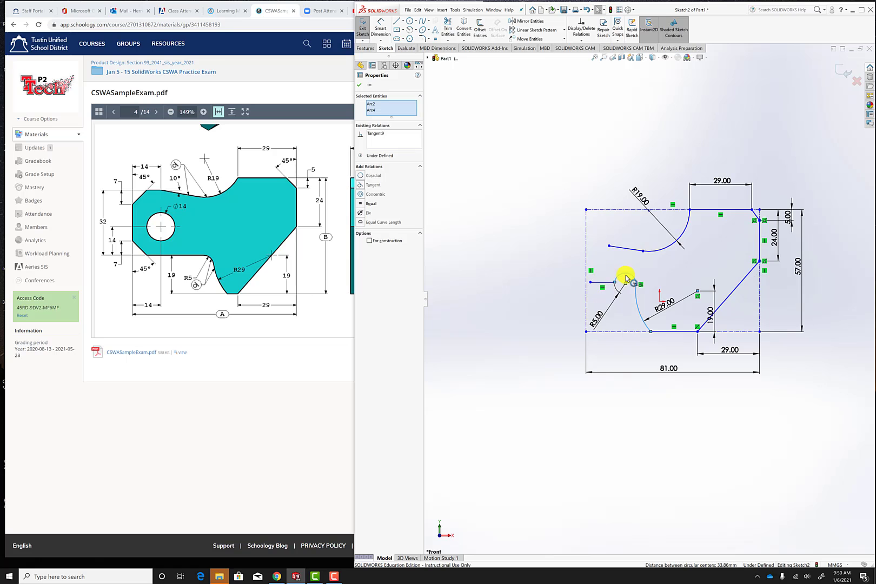
pyautogui.press('Escape')
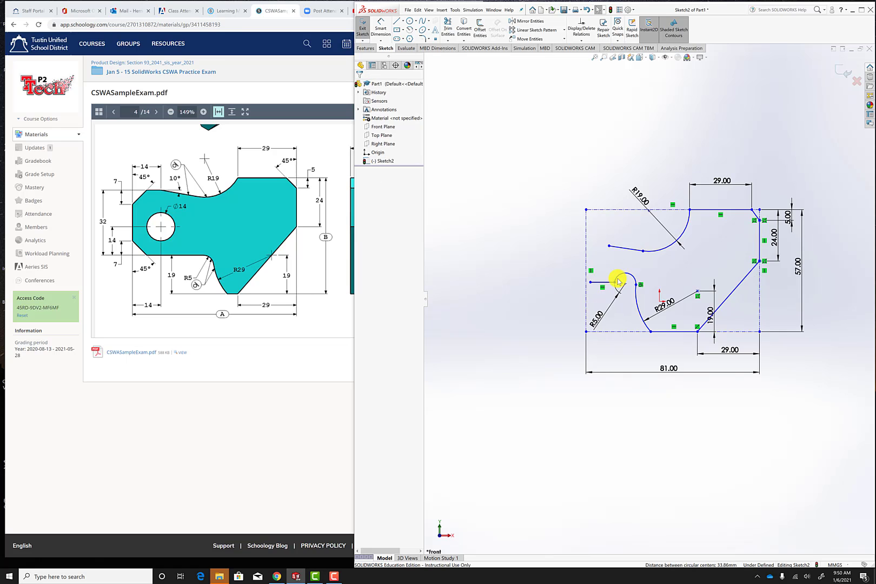
# Add a tangent relation between the R5 arc and the short horizontal line on its left.
pyautogui.click(623, 274)
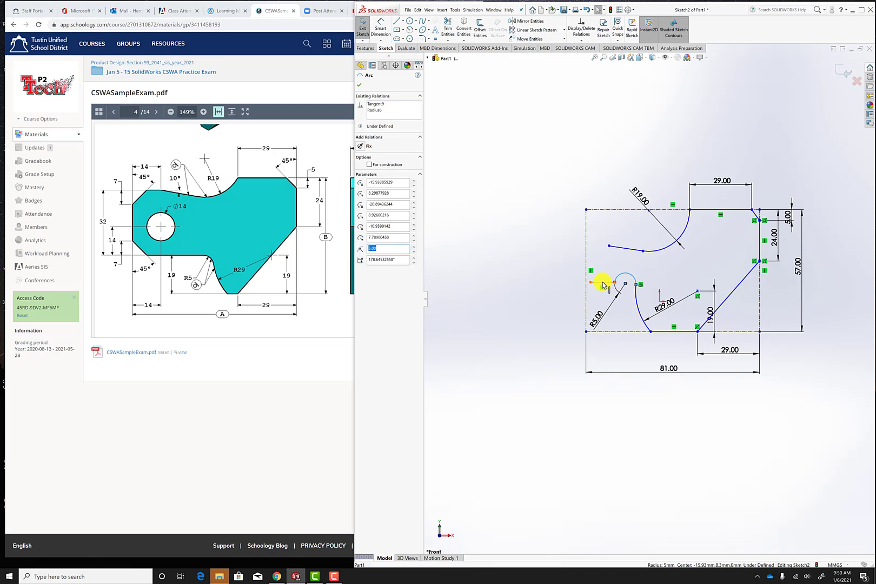
pyautogui.keyDown('ctrl'); pyautogui.click(602, 282); pyautogui.keyUp('ctrl')
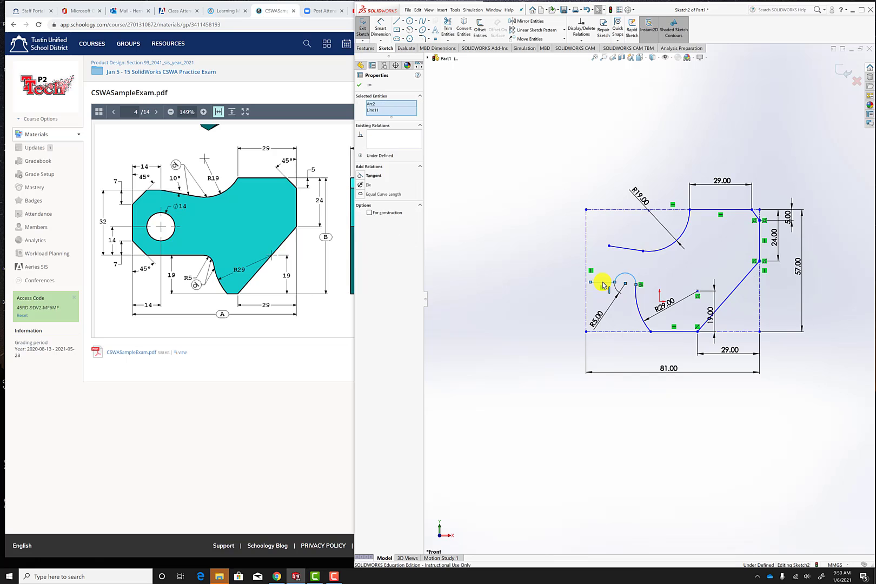
pyautogui.click(361, 176)
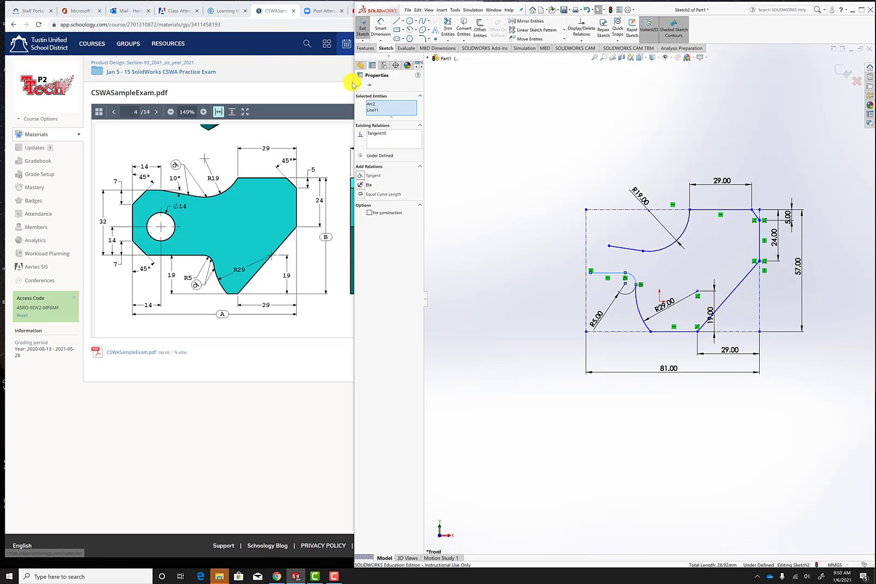
pyautogui.click(359, 85)
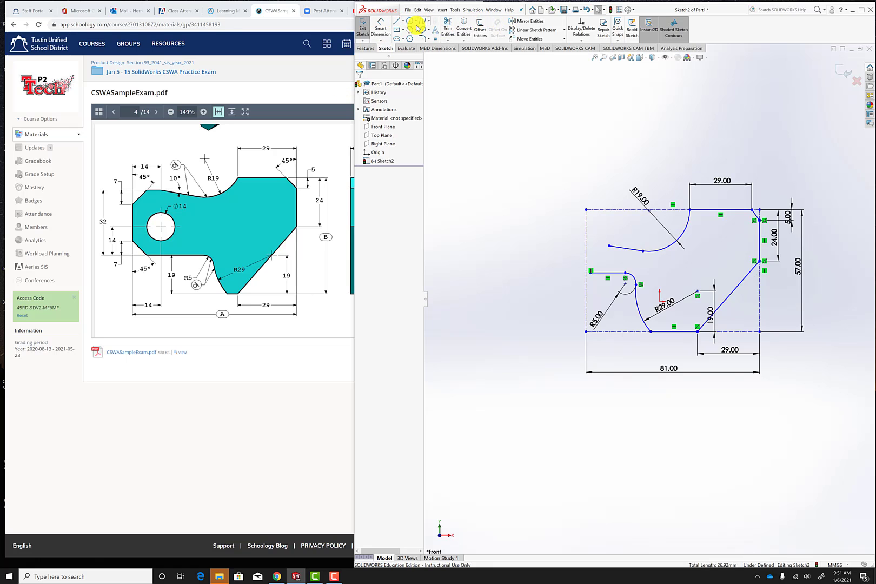
# Dimension the short horizontal line 19 mm above the construction rectangle's bottom edge.
pyautogui.click(378, 28)
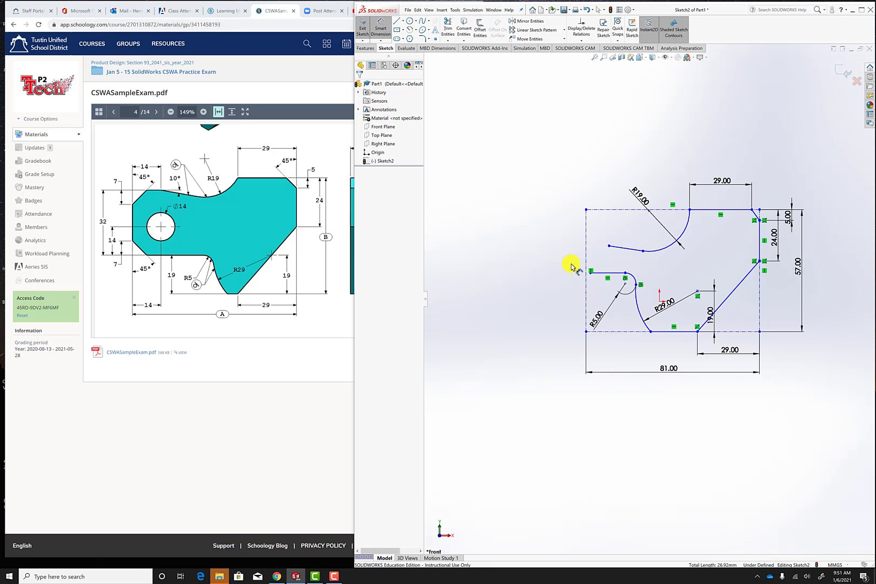
pyautogui.click(599, 275)
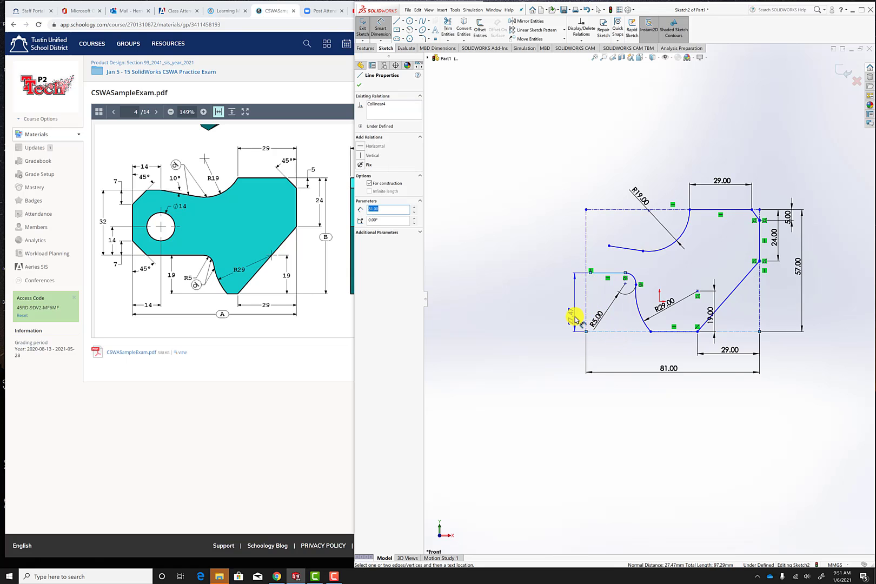
pyautogui.click(573, 313)
pyautogui.write('19')
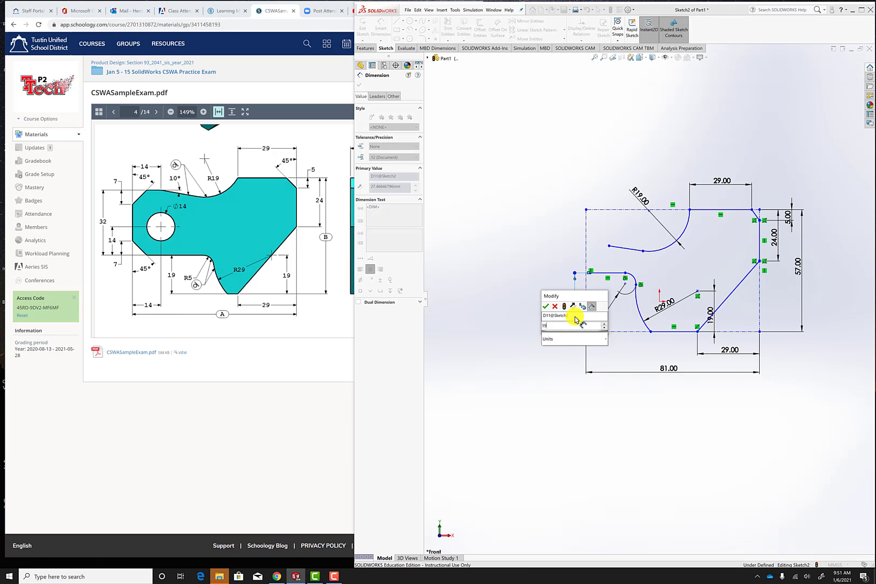
pyautogui.press('Return')
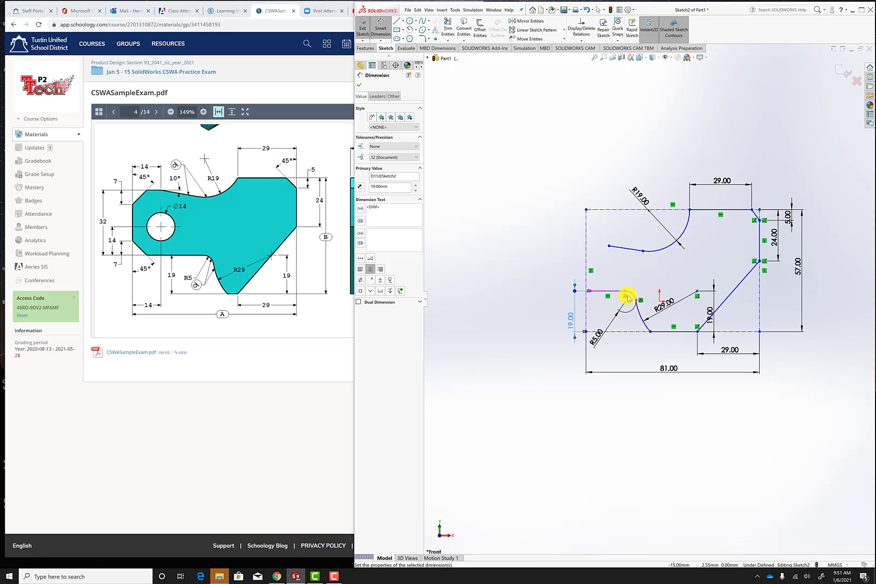
# Add a tangent relation between the R19 arc and the sloping line attached to its left end.
pyautogui.click(661, 253)
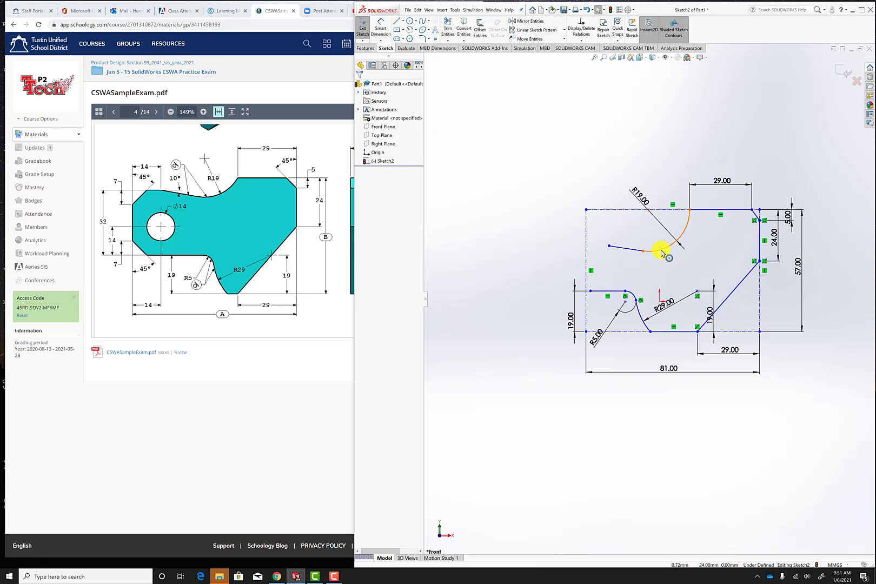
pyautogui.keyDown('ctrl'); pyautogui.click(630, 249); pyautogui.keyUp('ctrl')
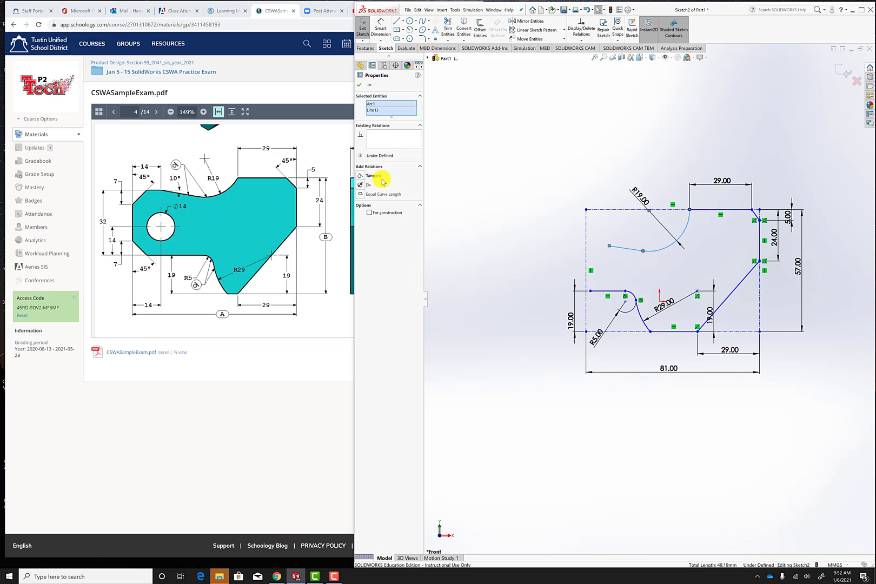
pyautogui.click(359, 176)
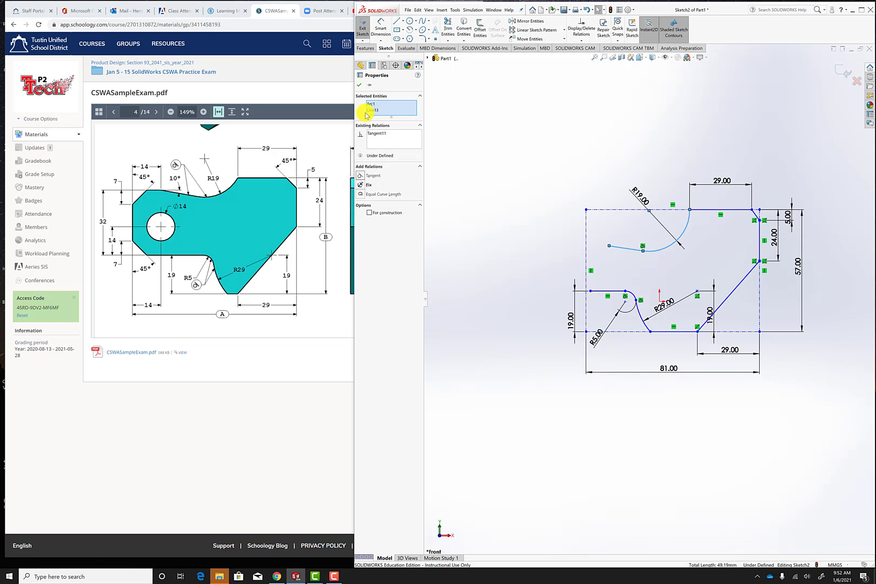
pyautogui.click(361, 85)
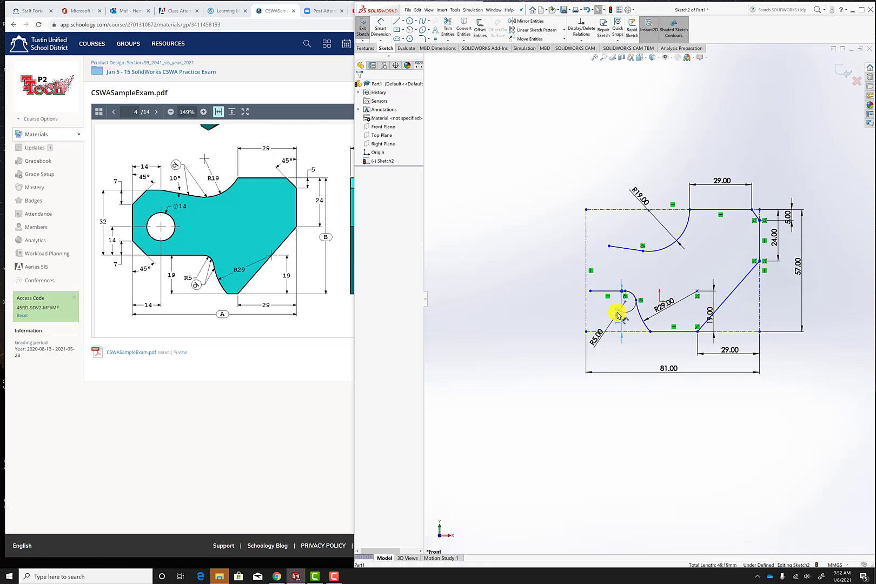
# Reposition the short horizontal line's 19 mm height dimension inside the rectangle, beside the R5 arc.
pyautogui.click(616, 308)
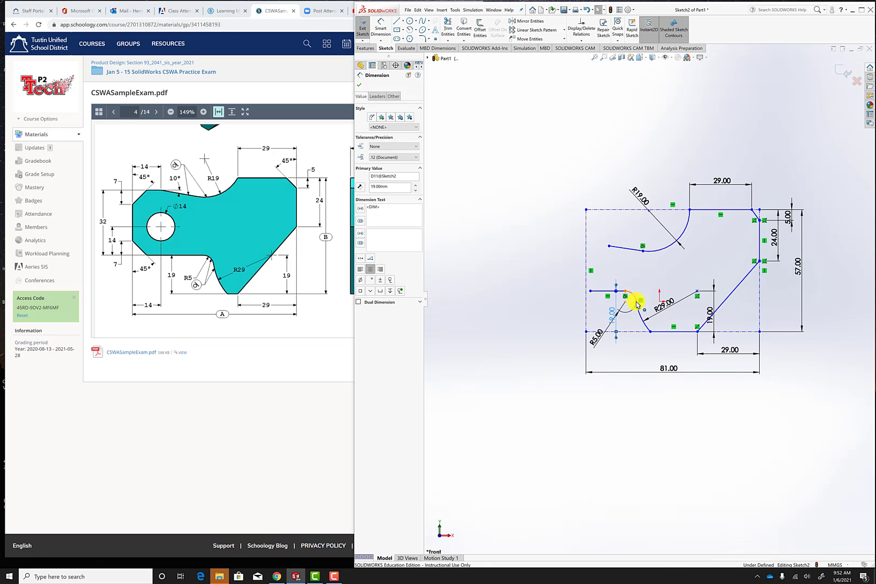
pyautogui.click(513, 201)
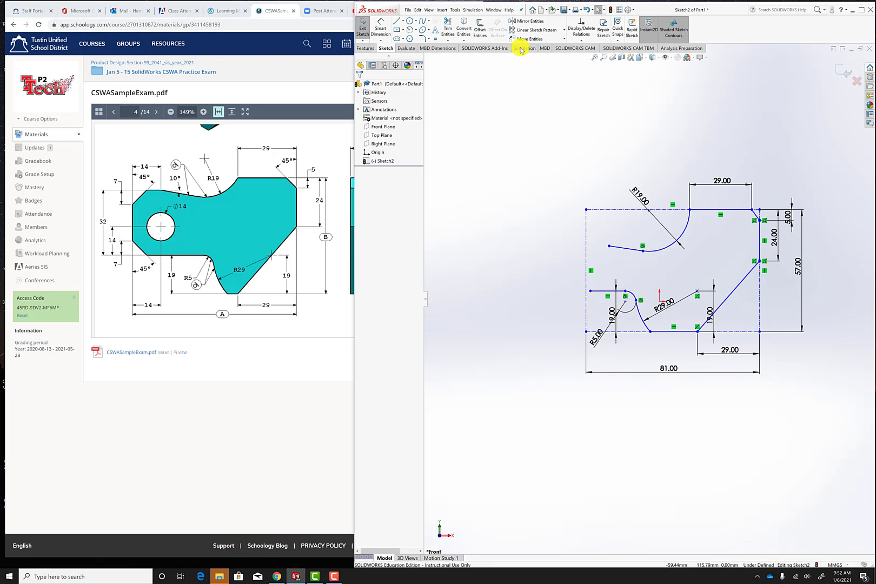
# Place a point on the rectangle's left construction line and dimension it 7 mm above the short horizontal line.
pyautogui.click(435, 39)
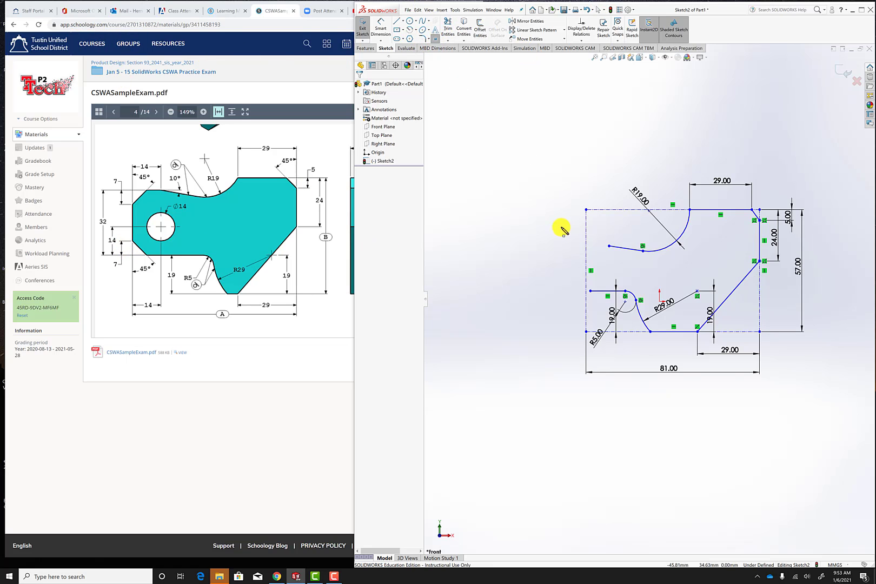
pyautogui.click(586, 276)
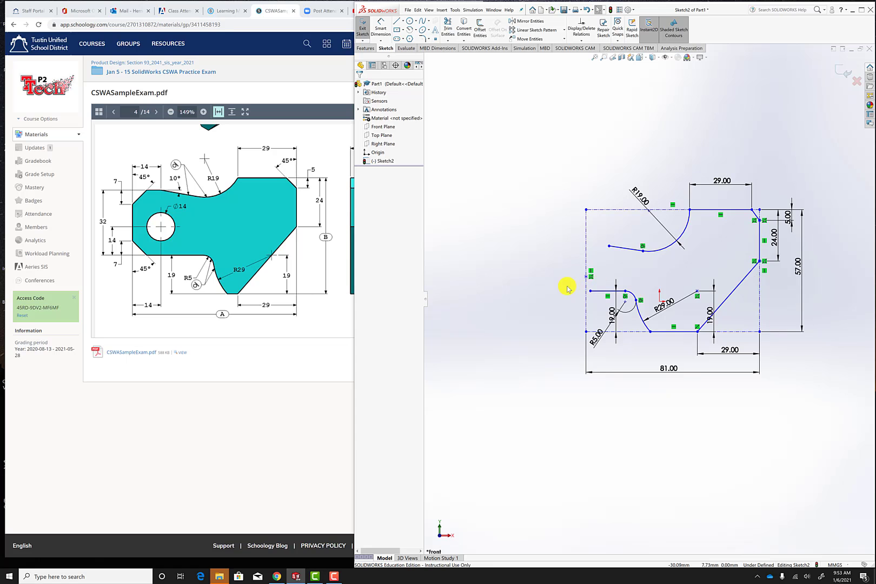
pyautogui.click(381, 27)
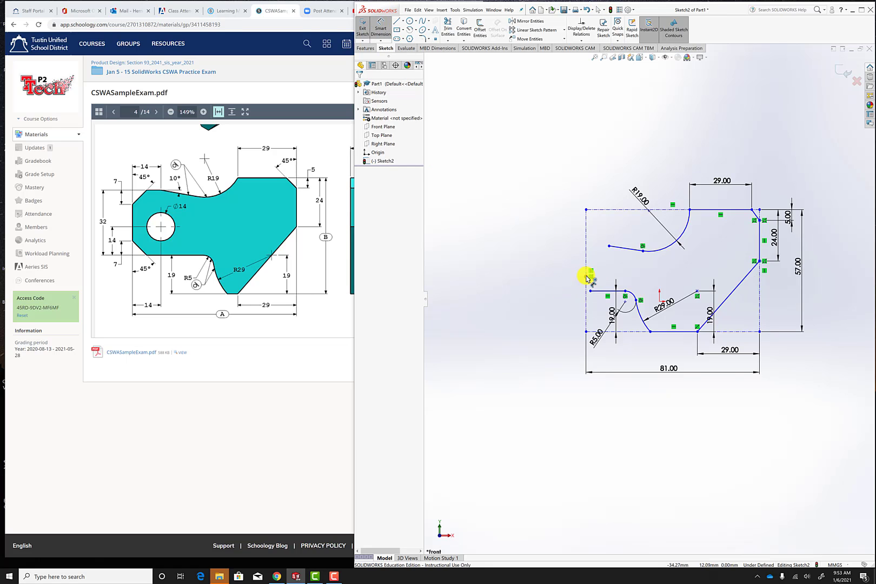
pyautogui.click(587, 277)
pyautogui.click(603, 292)
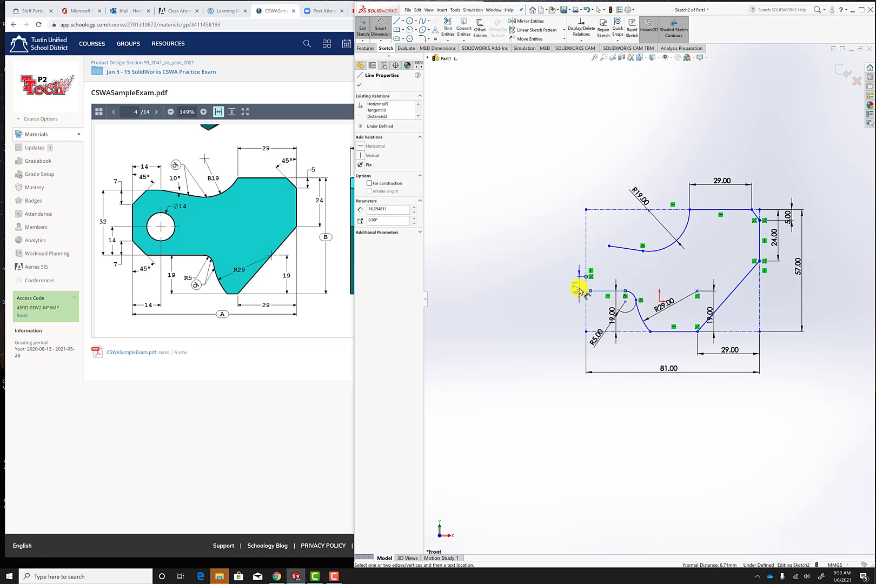
pyautogui.click(578, 290)
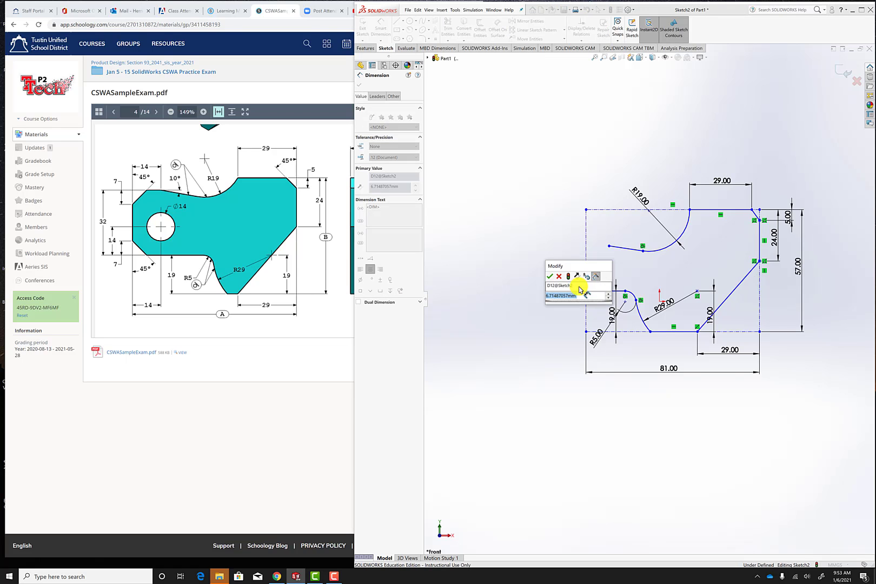
pyautogui.write('7')
pyautogui.press('Return')
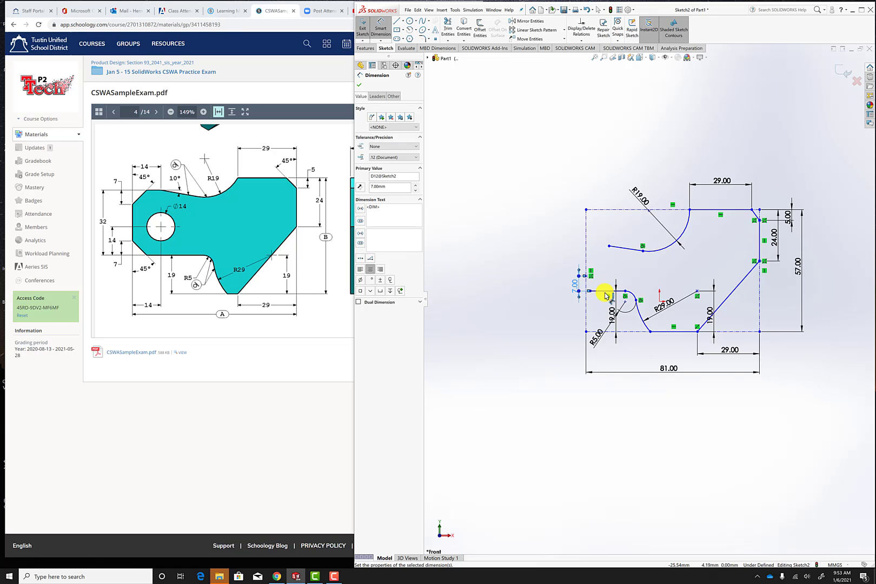
pyautogui.click(359, 79)
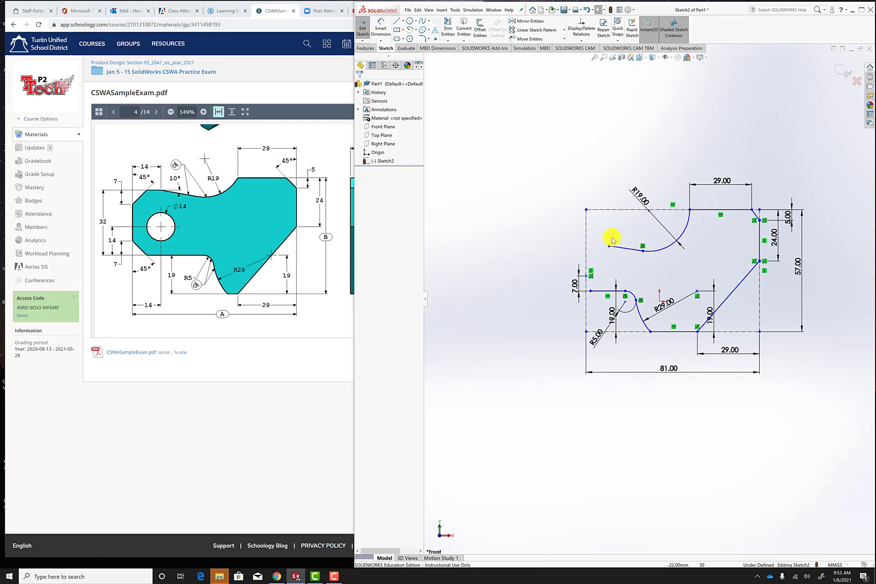
# Shorten the lower horizontal line at its left end and draw a slanted line from the 7 mm point down to that line's level.
pyautogui.click(609, 293)
pyautogui.moveTo(610, 293); pyautogui.dragTo(612, 295)
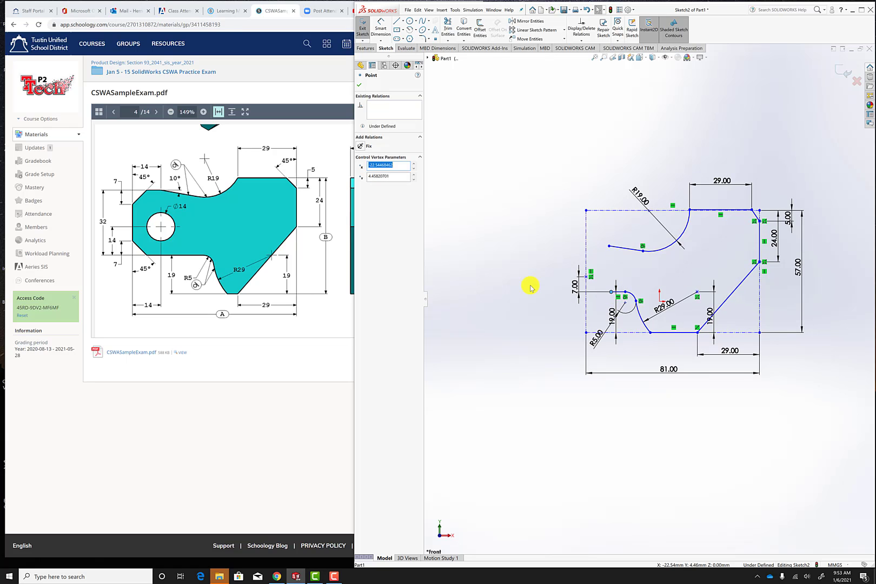
pyautogui.scroll(-5, 676, 314)
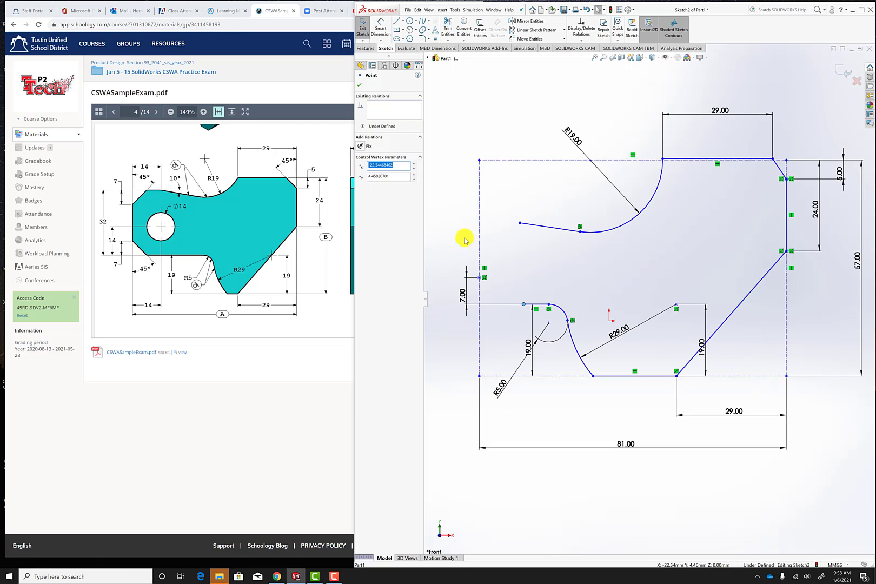
pyautogui.click(398, 23)
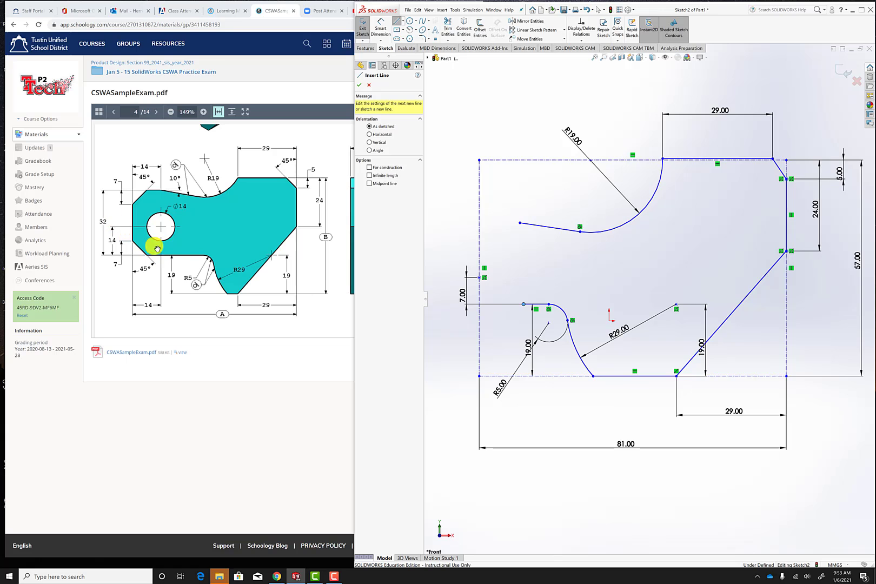
pyautogui.click(480, 278)
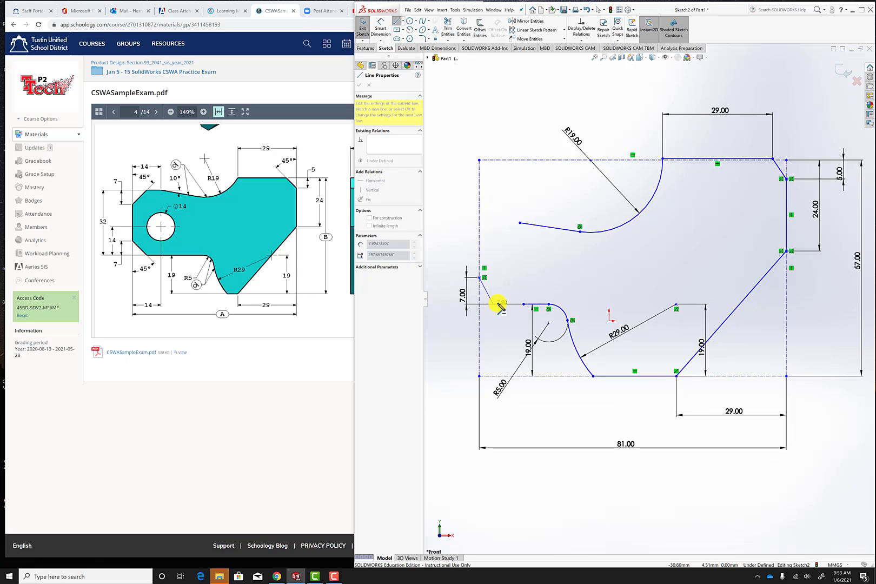
pyautogui.click(500, 306)
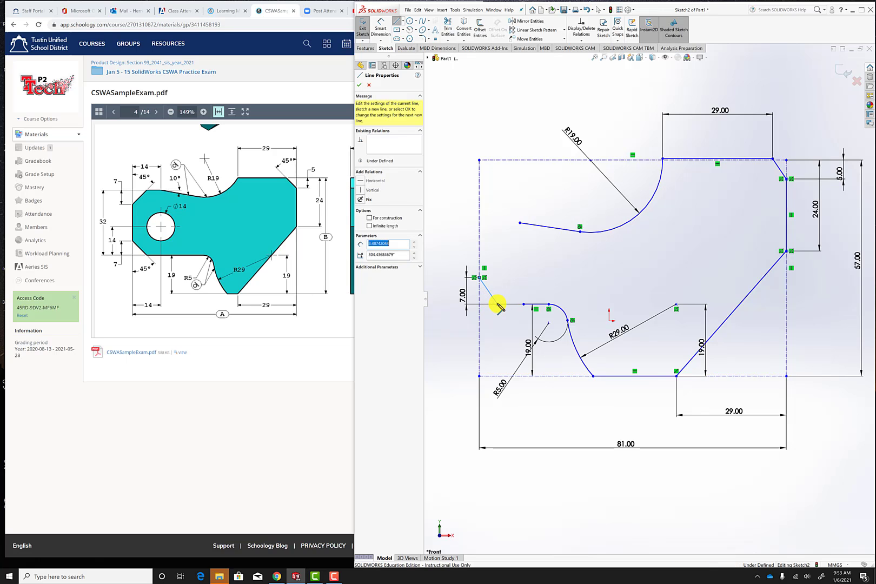
pyautogui.press('Escape')
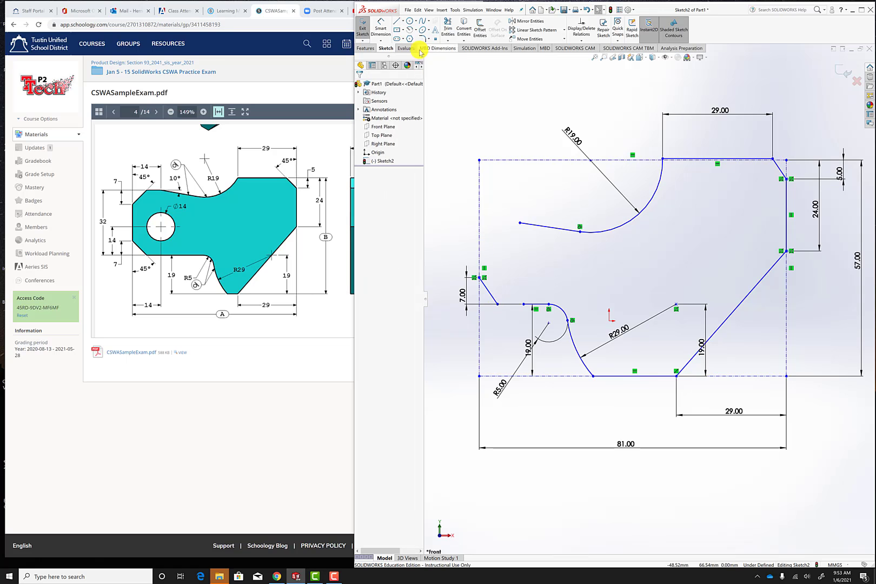
# Dimension the angle between the slanted line and the left construction line as 45°.
pyautogui.click(381, 30)
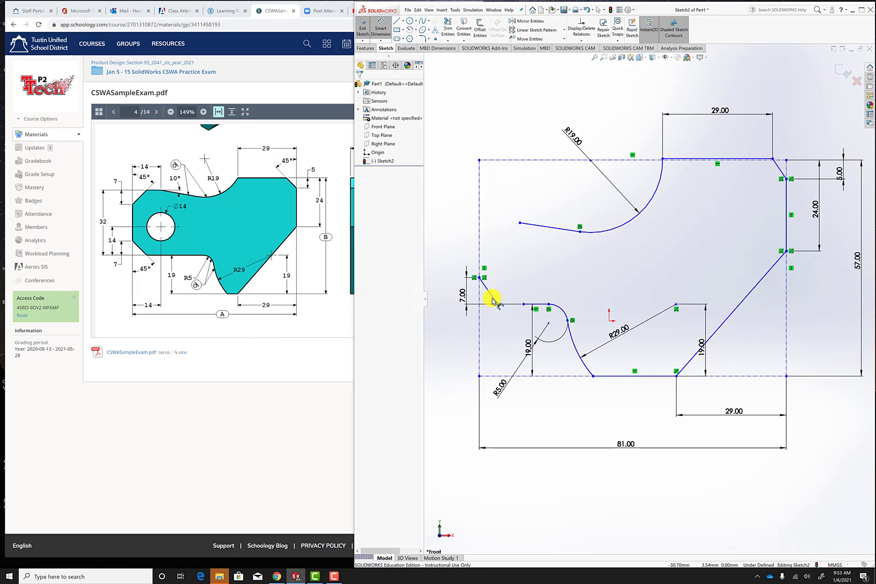
pyautogui.click(490, 294)
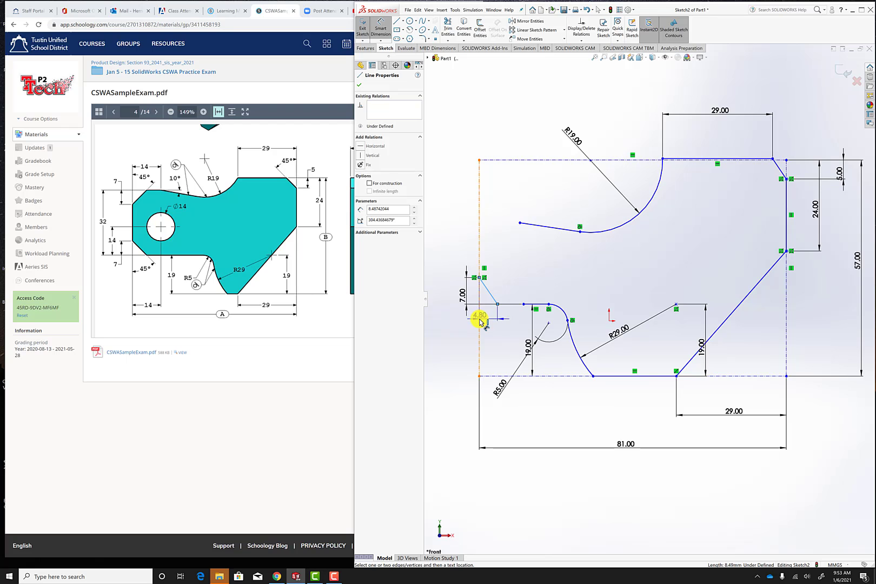
pyautogui.click(479, 321)
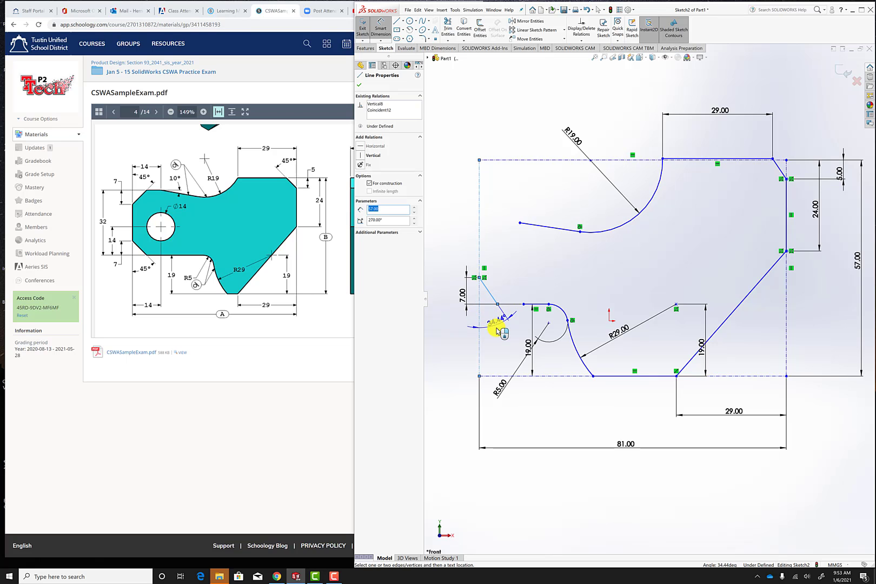
pyautogui.click(496, 331)
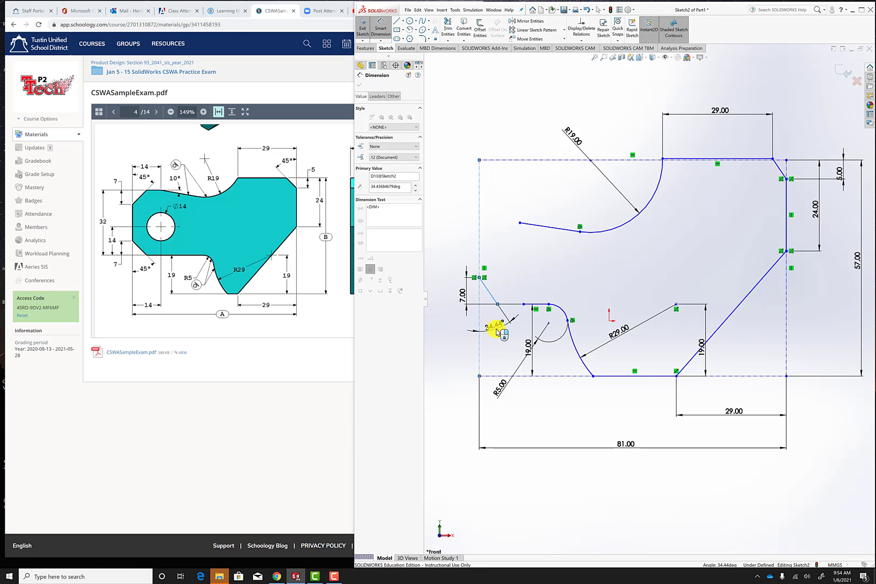
pyautogui.write('45')
pyautogui.press('Return')
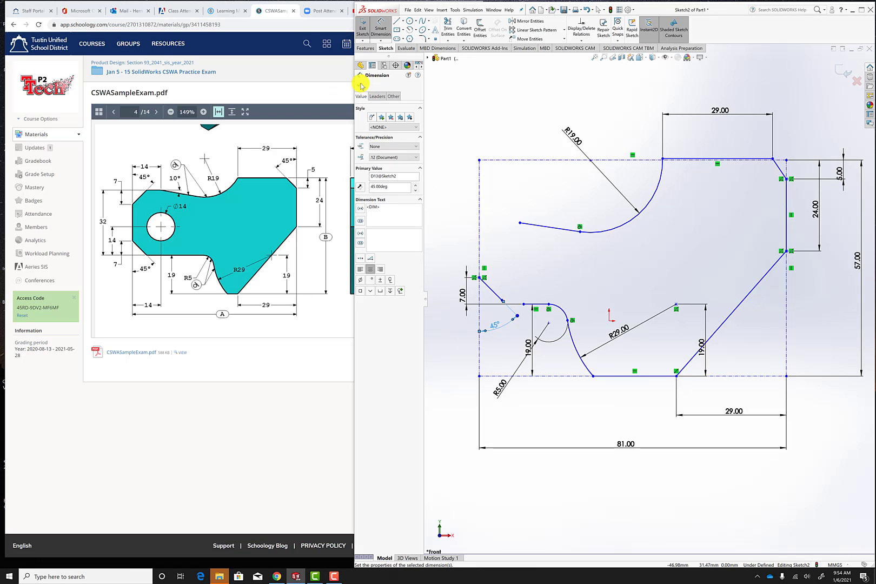
pyautogui.click(359, 85)
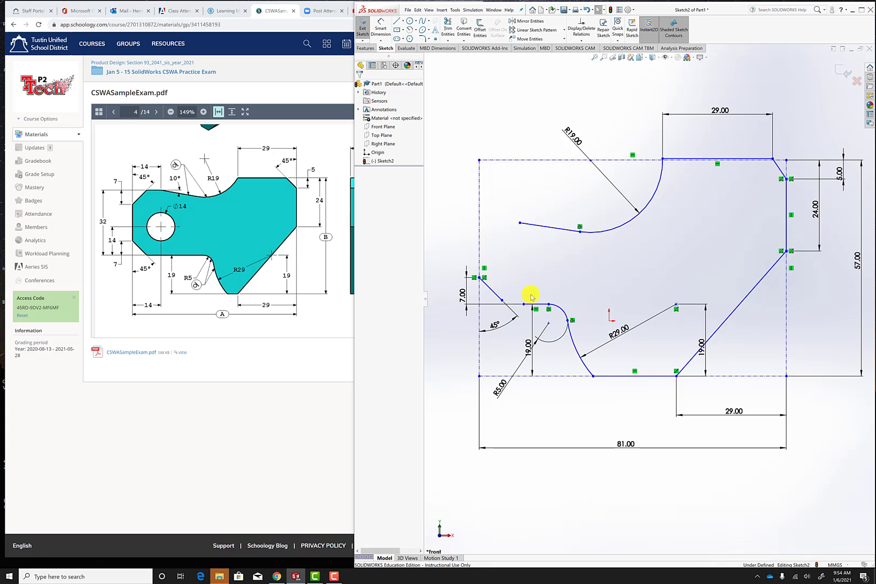
# Extend the short horizontal line to the left and merge its endpoint with the slanted line's lower end.
pyautogui.scroll(-4, 522, 298)
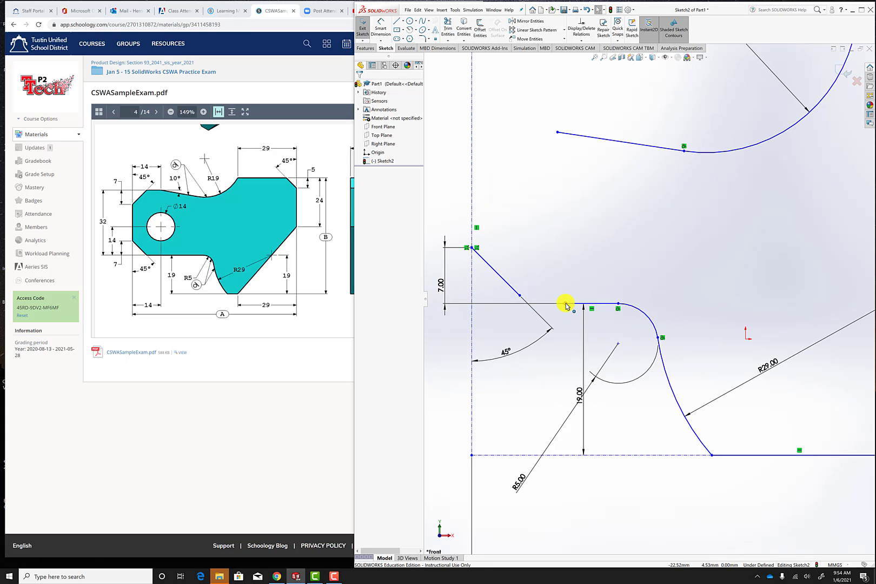
pyautogui.moveTo(565, 306); pyautogui.dragTo(528, 305)
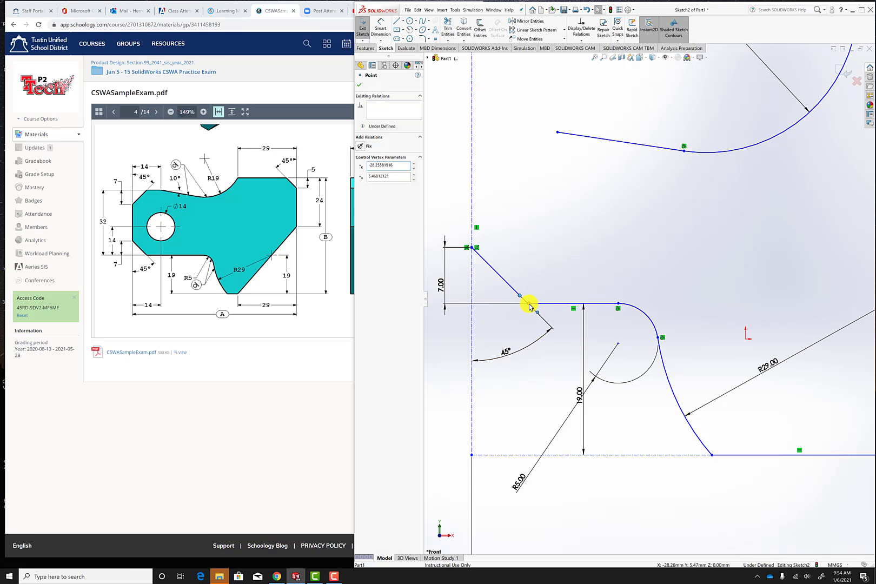
pyautogui.keyDown('ctrl'); pyautogui.click(529, 303); pyautogui.keyUp('ctrl')
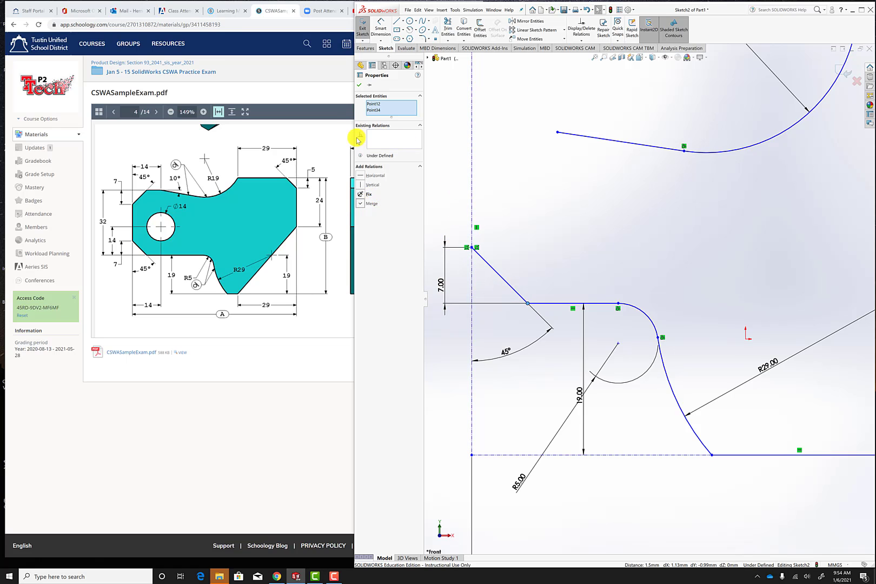
pyautogui.click(362, 86)
# Delete the 57 mm height dimension attached to the construction rectangle.
pyautogui.press('f')
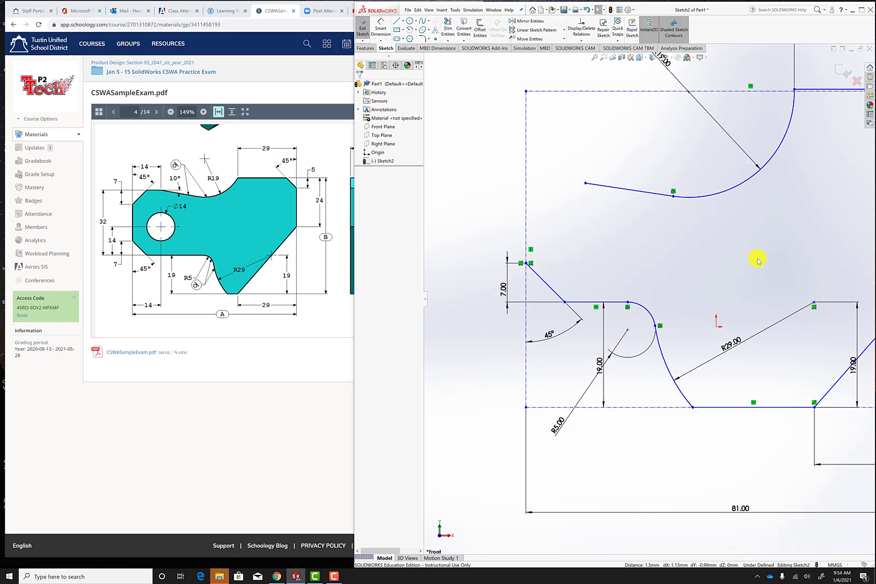
pyautogui.scroll(3, 865, 277)
pyautogui.scroll(-1, 868, 272)
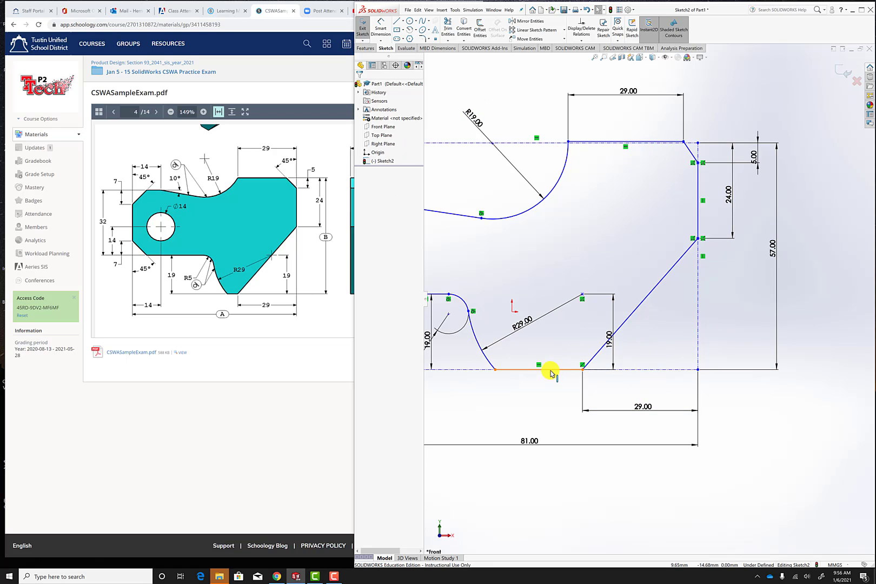
pyautogui.click(775, 228)
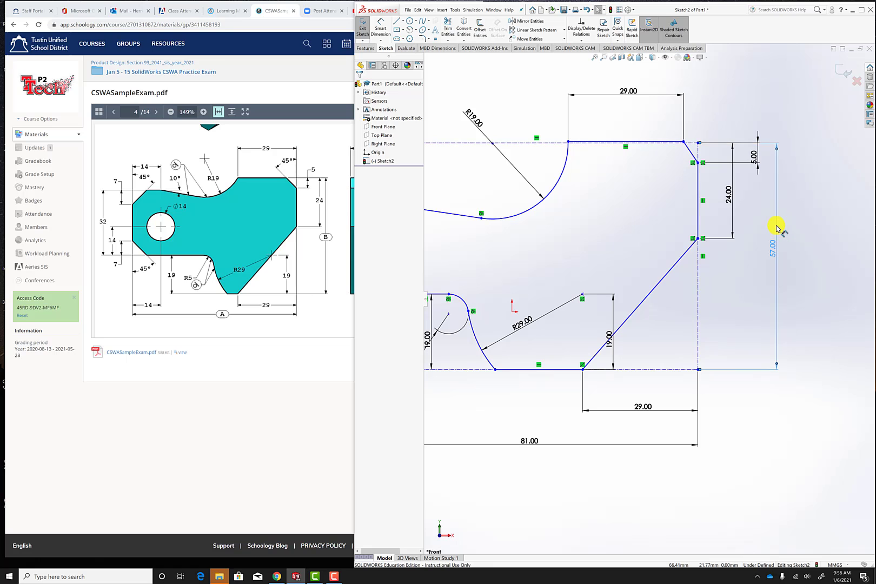
pyautogui.press('Delete')
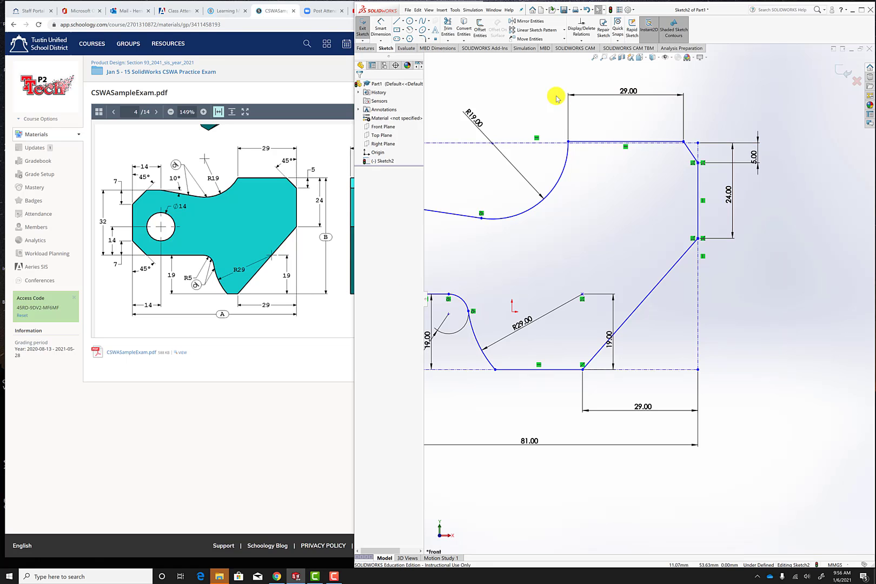
# Dimension the vertical distance between the profile's top horizontal line and its bottom horizontal line as 57 mm.
pyautogui.click(380, 23)
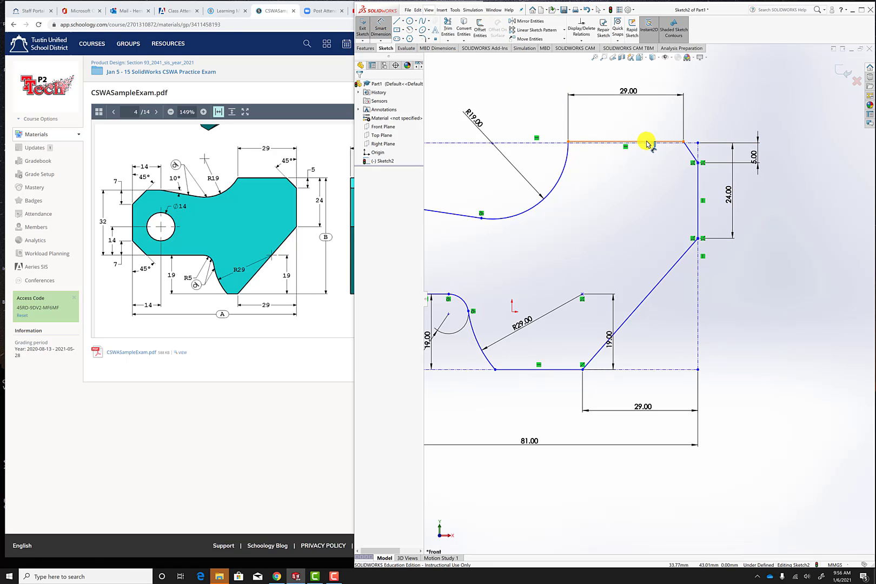
pyautogui.click(646, 143)
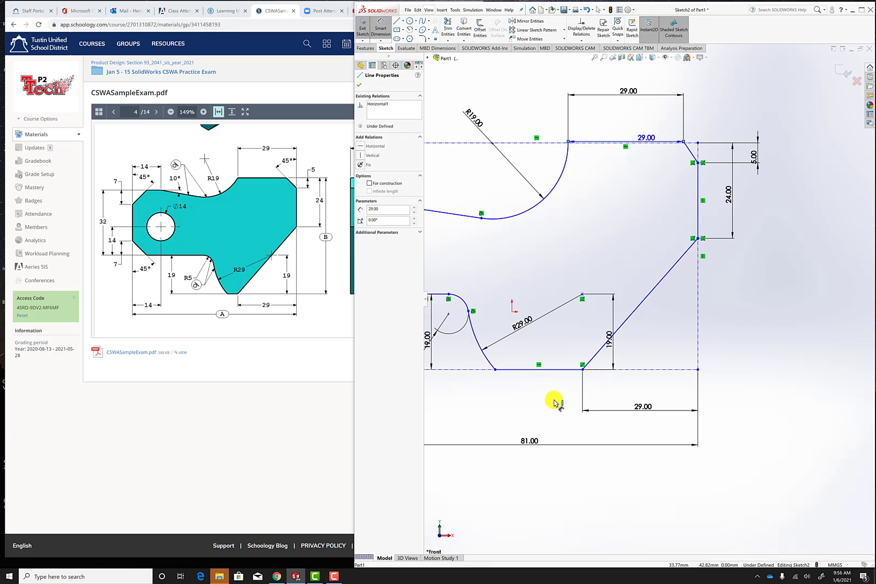
pyautogui.click(557, 369)
pyautogui.click(803, 257)
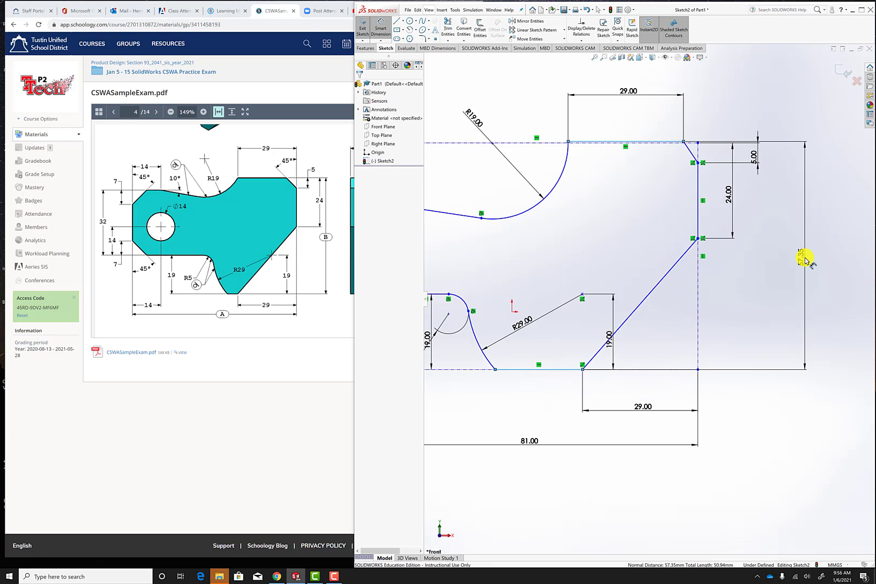
pyautogui.write('57')
pyautogui.press('Return')
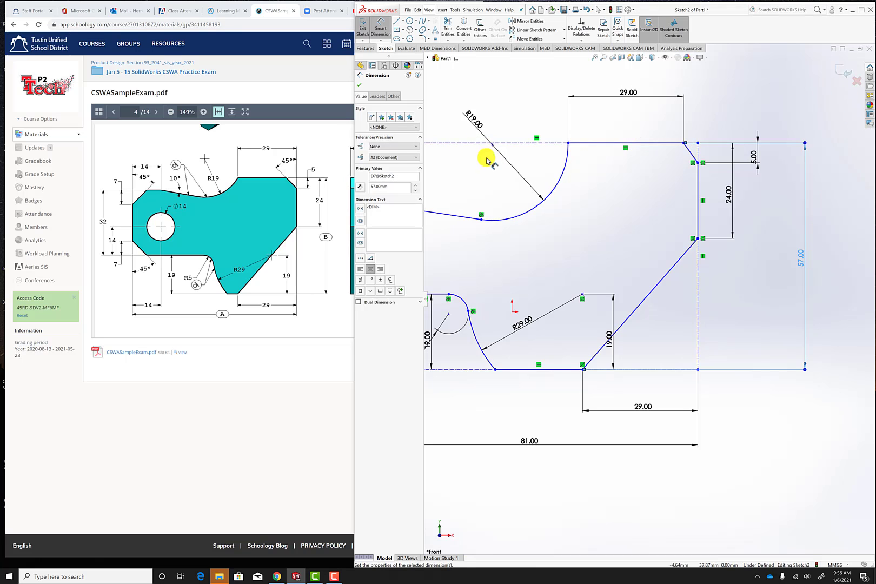
pyautogui.click(357, 85)
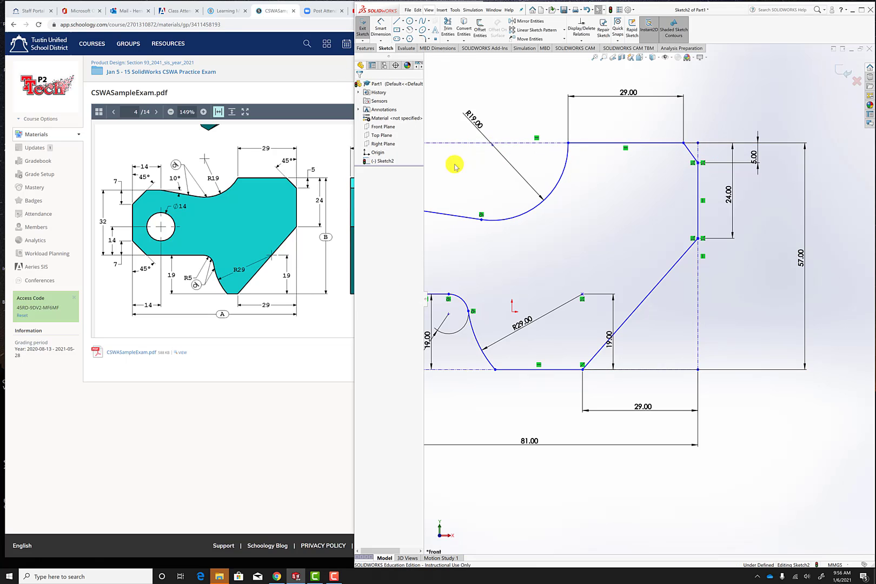
# Dimension the angle between the upper-right slanted corner line and the right construction line as 45°.
pyautogui.scroll(-5, 683, 142)
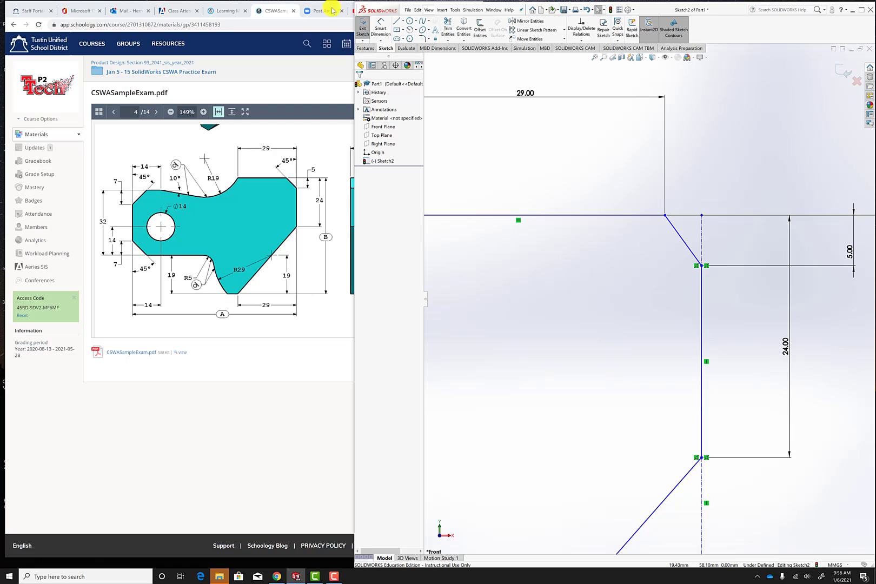
pyautogui.click(384, 27)
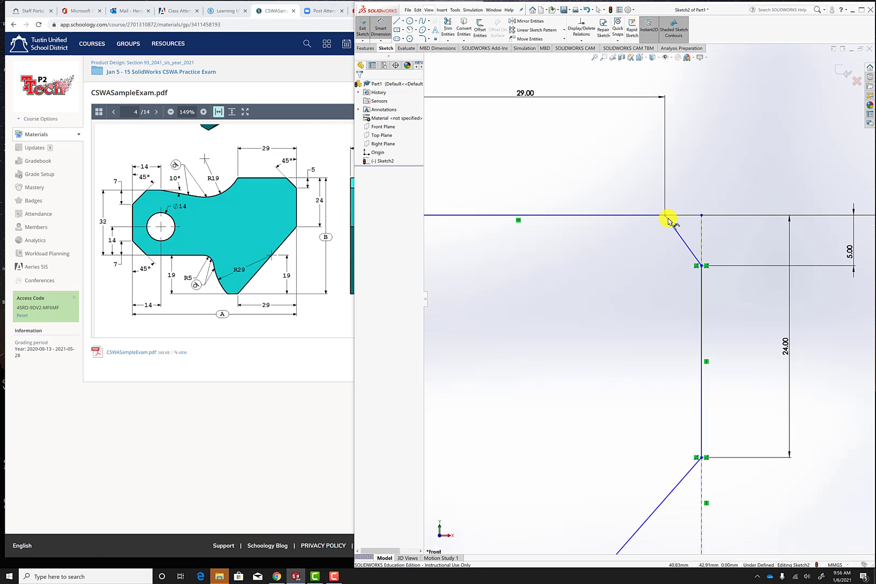
pyautogui.click(701, 234)
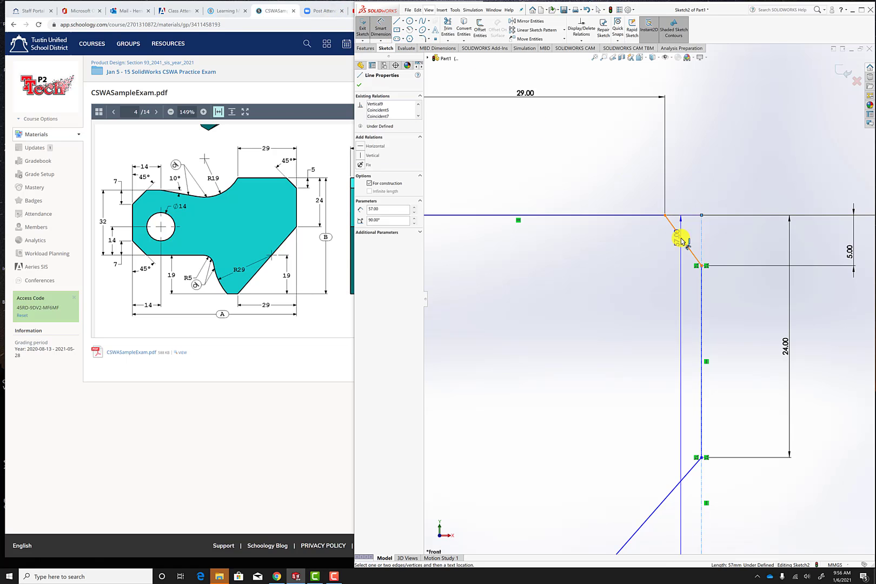
pyautogui.click(680, 235)
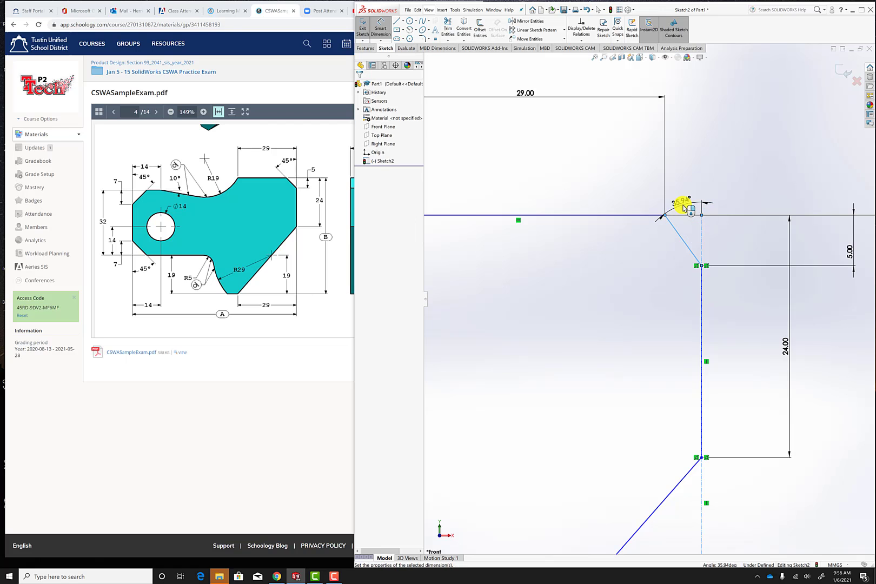
pyautogui.click(685, 208)
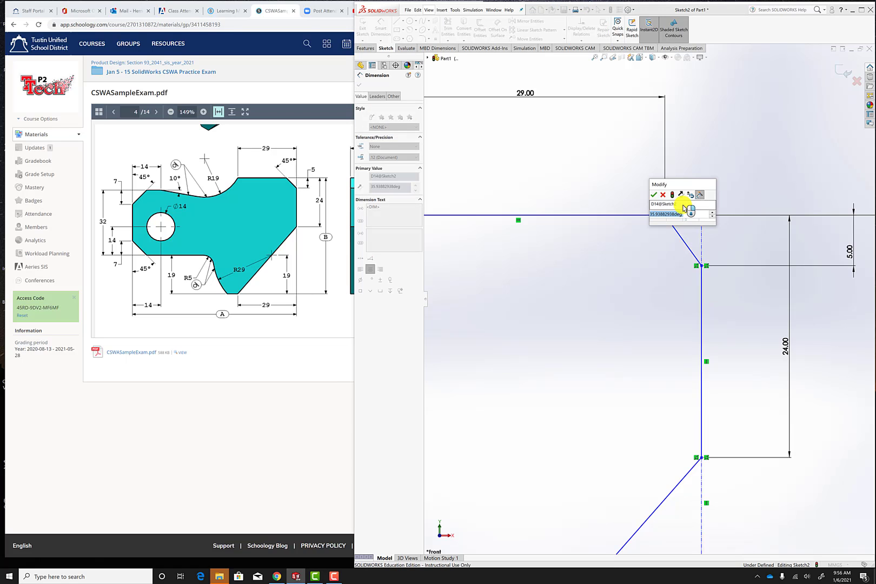
pyautogui.write('45')
pyautogui.press('Return')
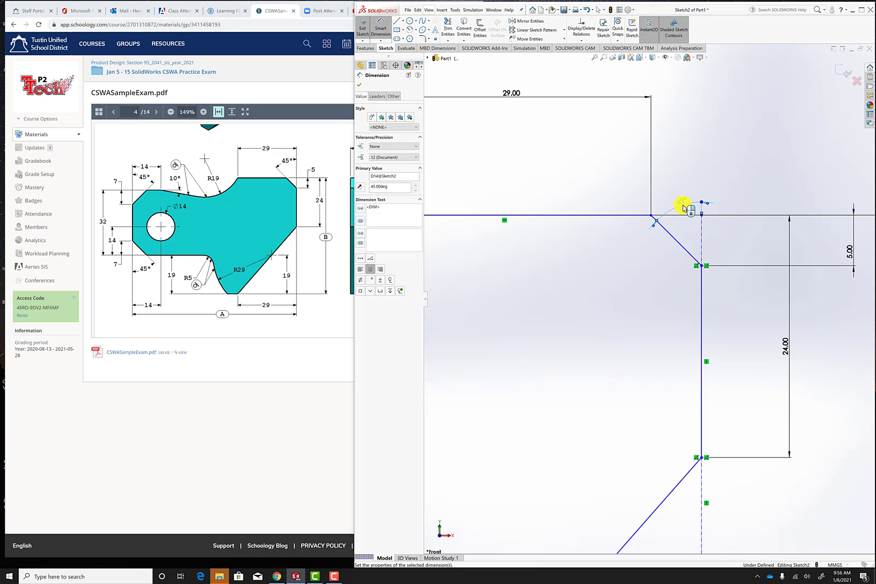
pyautogui.scroll(5, 663, 272)
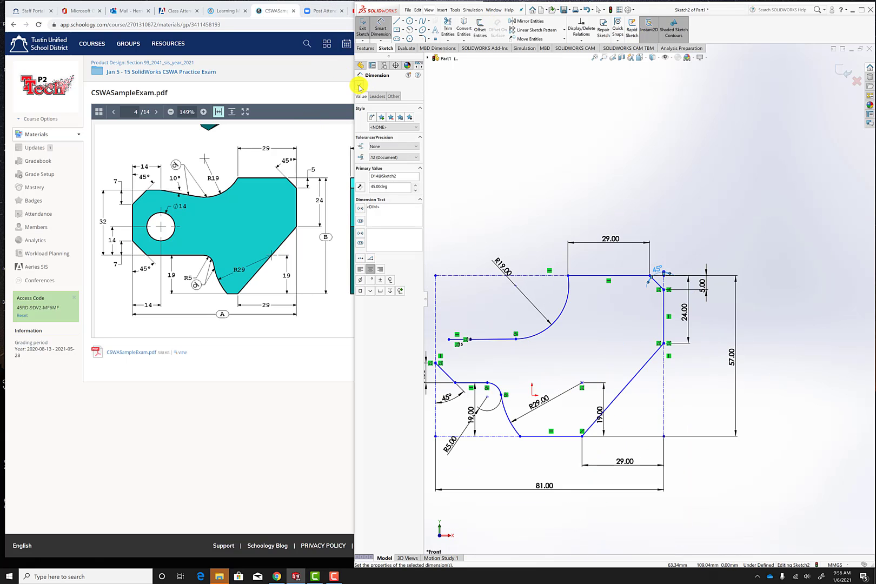
pyautogui.click(360, 85)
# Shorten the line tangent to the R19 arc by pulling its free left endpoint back close to the arc.
pyautogui.scroll(3, 600, 335)
pyautogui.scroll(-6, 616, 330)
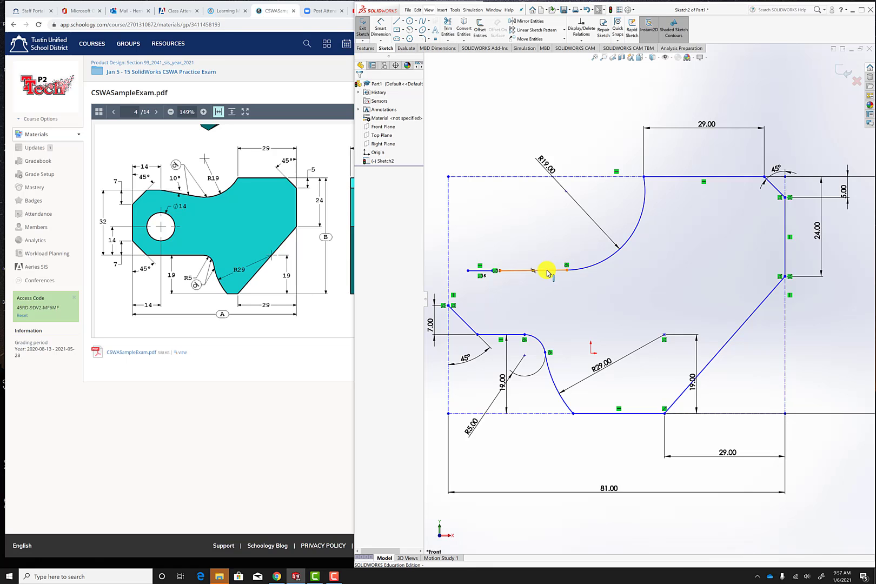
pyautogui.moveTo(546, 270); pyautogui.dragTo(562, 225)
pyautogui.scroll(6, 535, 303)
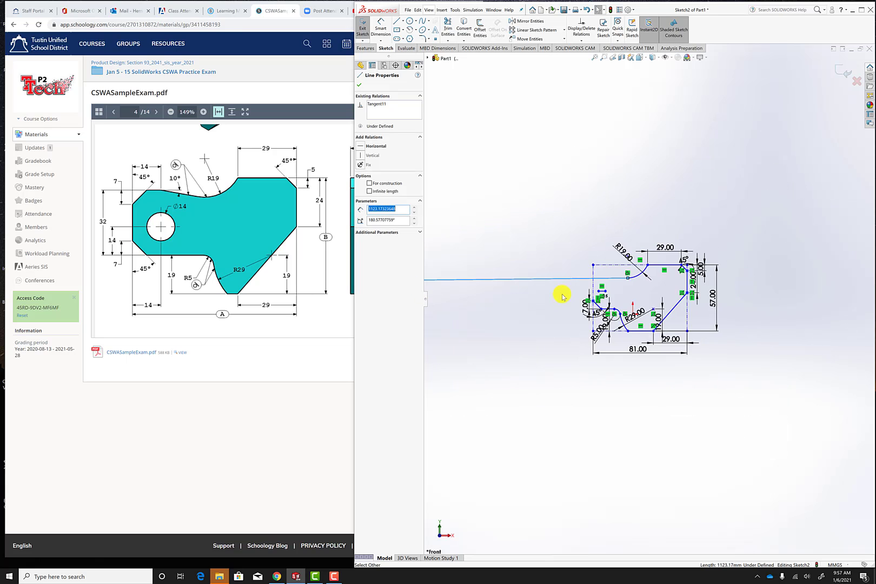
pyautogui.scroll(5, 562, 296)
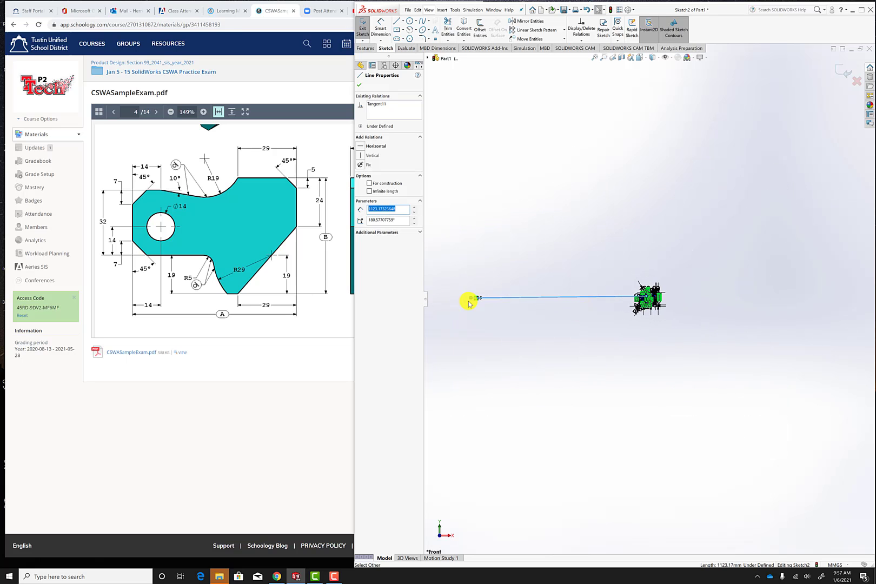
pyautogui.moveTo(470, 297); pyautogui.dragTo(629, 297)
pyautogui.scroll(-5, 653, 285)
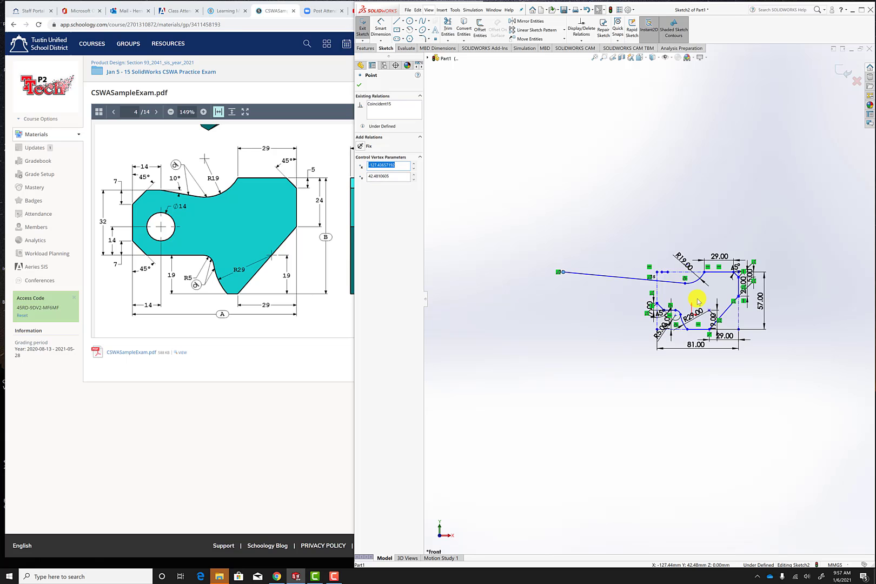
pyautogui.scroll(-2, 697, 301)
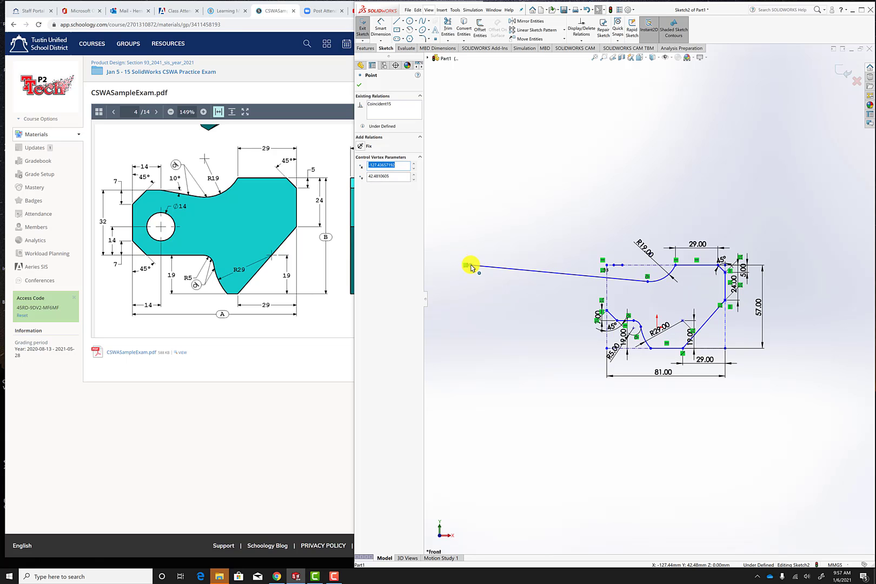
pyautogui.moveTo(470, 266)
pyautogui.mouseDown()
pyautogui.moveTo(594, 284)
pyautogui.moveTo(638, 277)
pyautogui.mouseUp()
pyautogui.scroll(-4, 719, 284)
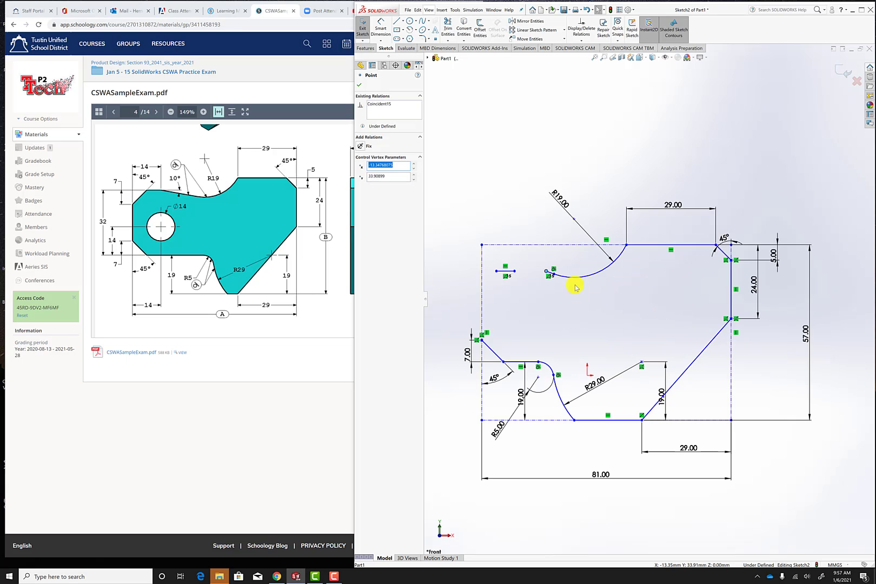
# Try to dimension the vertical distance between the short upper-left horizontal line and the lower horizontal line beneath it.
pyautogui.scroll(-3, 574, 291)
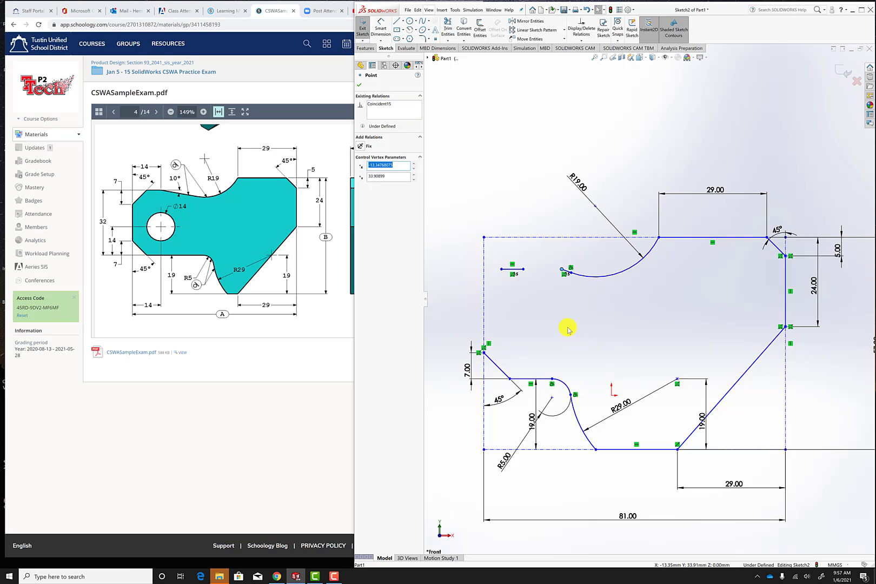
pyautogui.scroll(-2, 573, 292)
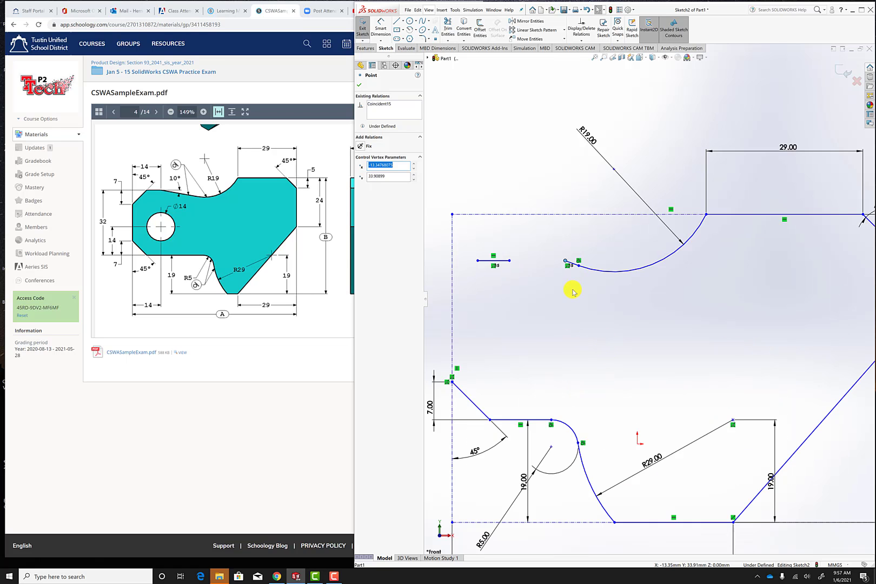
pyautogui.click(496, 261)
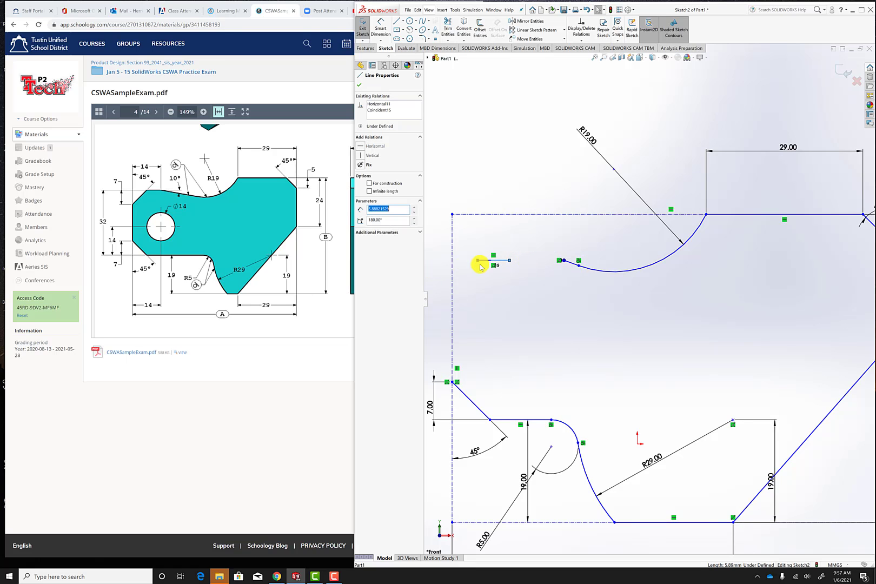
pyautogui.click(509, 278)
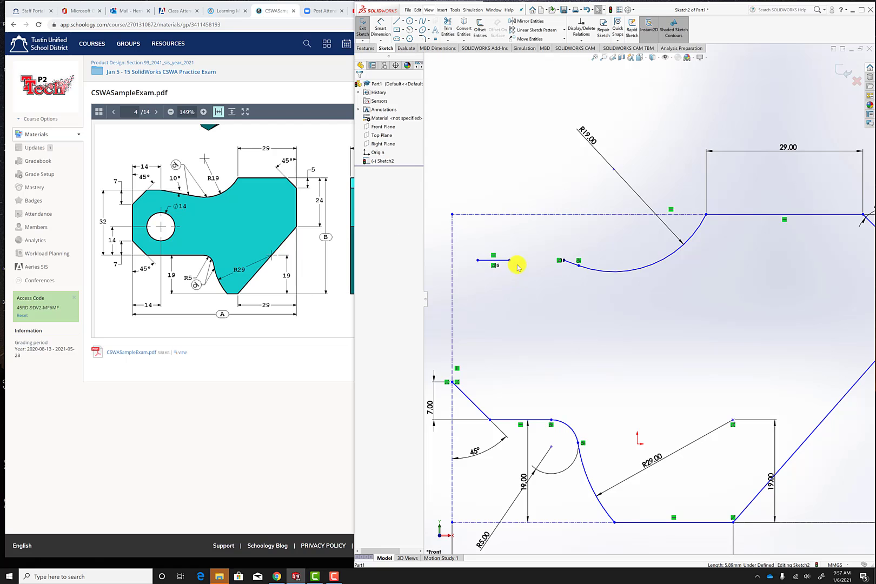
pyautogui.scroll(3, 684, 307)
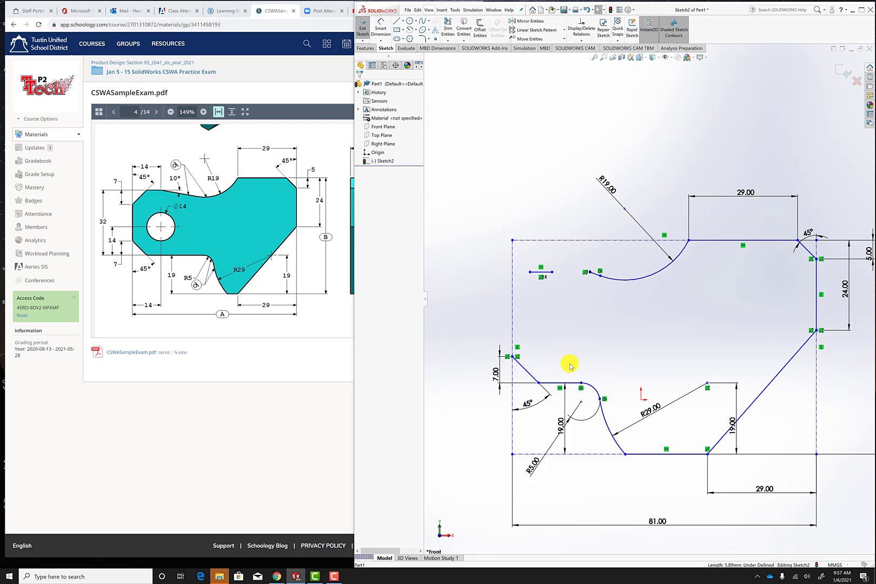
pyautogui.click(540, 272)
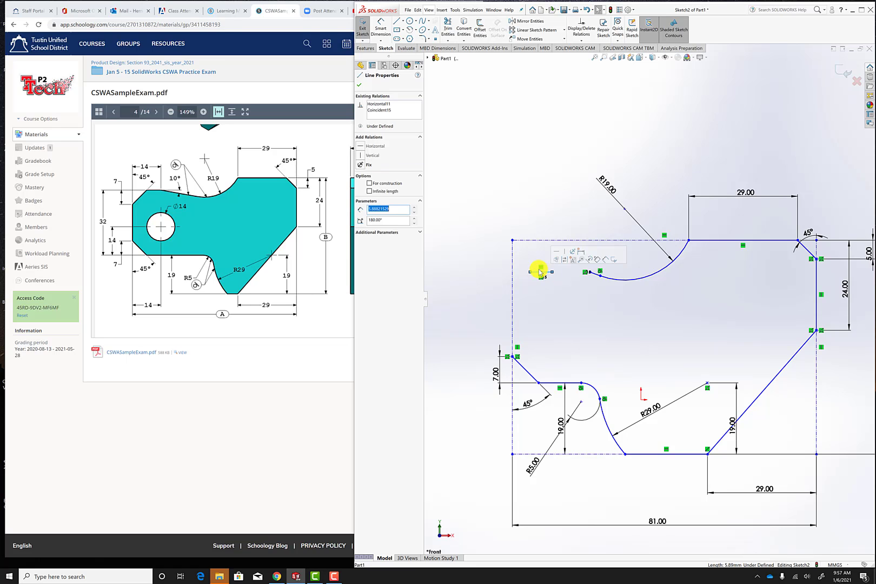
pyautogui.click(382, 25)
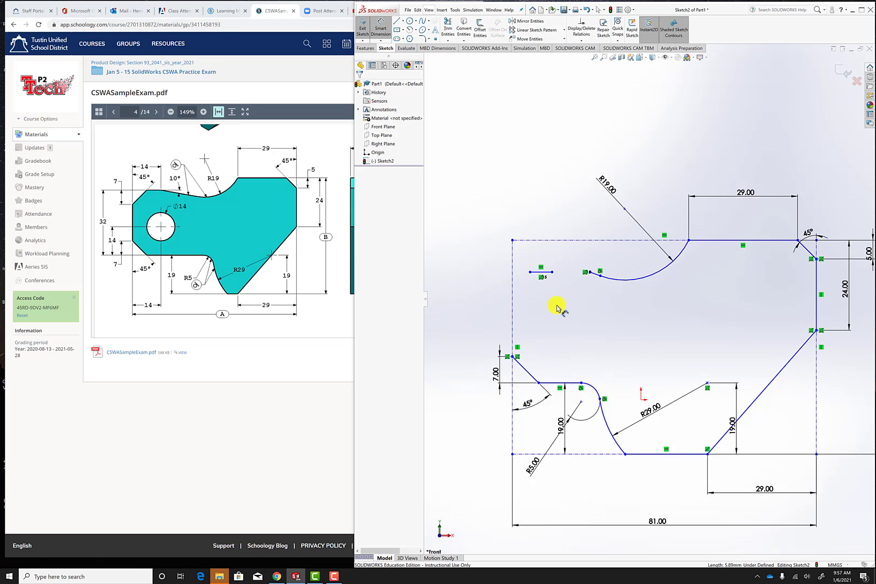
pyautogui.click(546, 273)
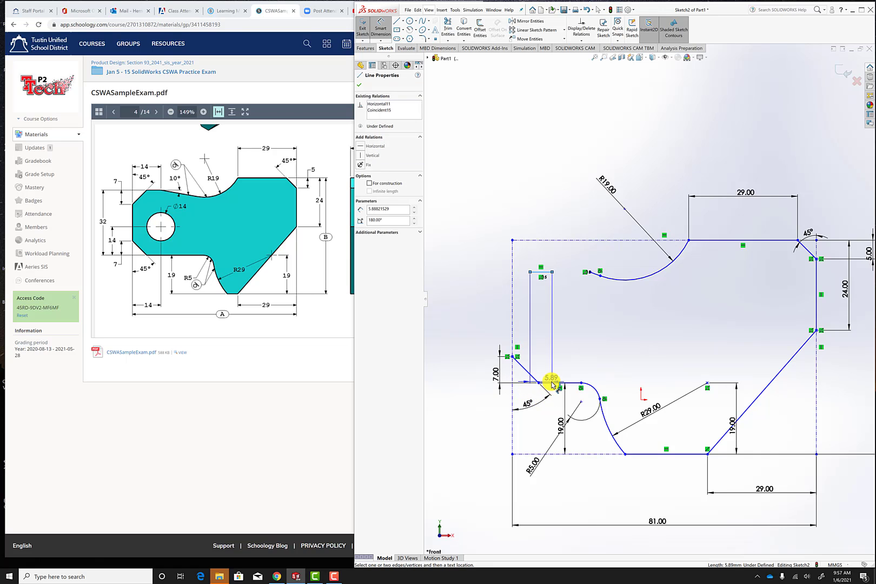
pyautogui.click(540, 333)
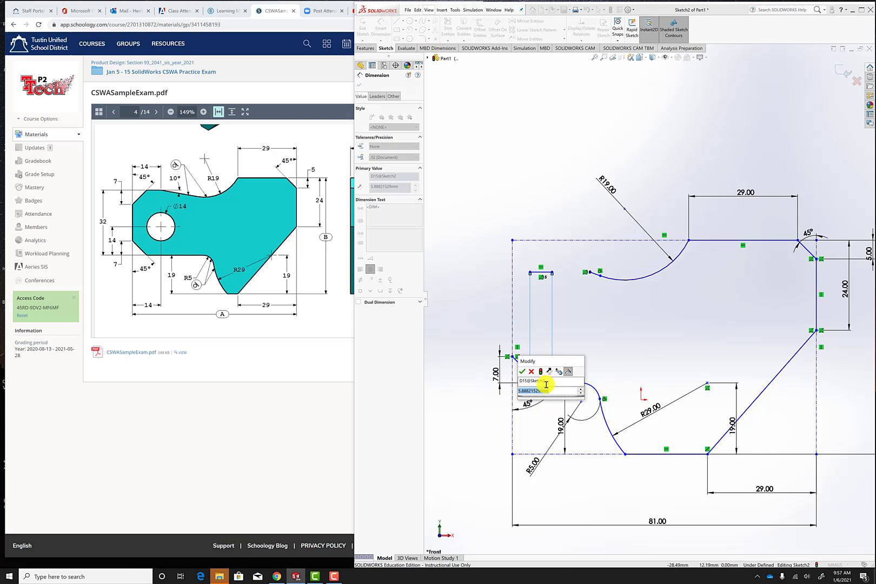
pyautogui.press('Return')
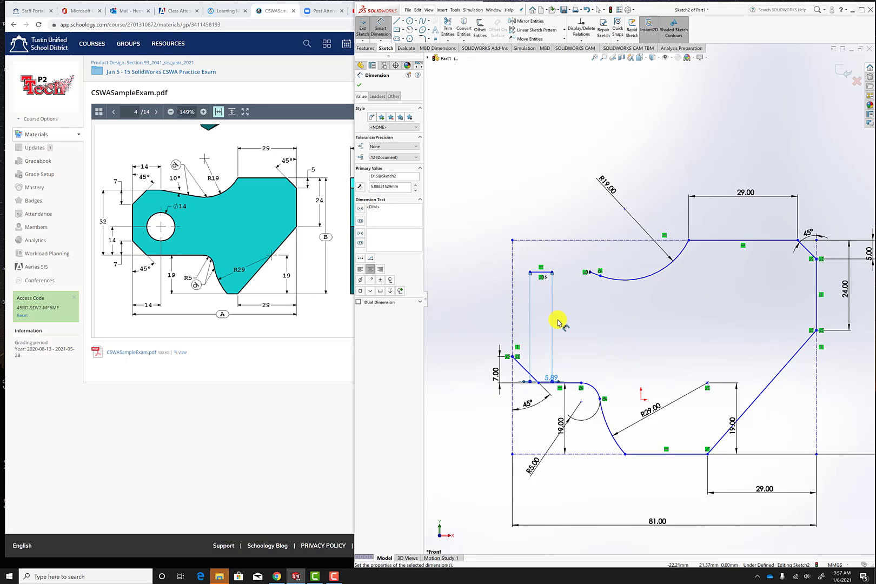
pyautogui.press('Escape')
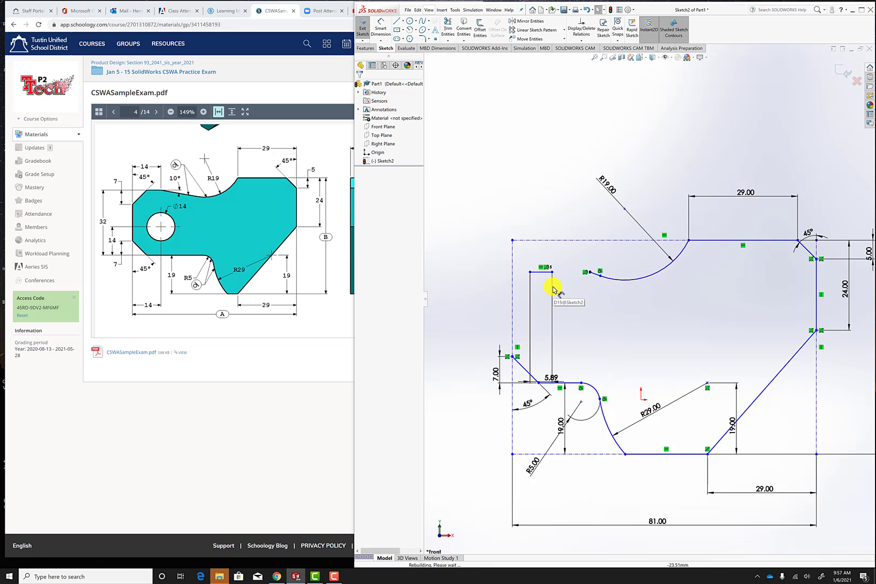
pyautogui.click(539, 273)
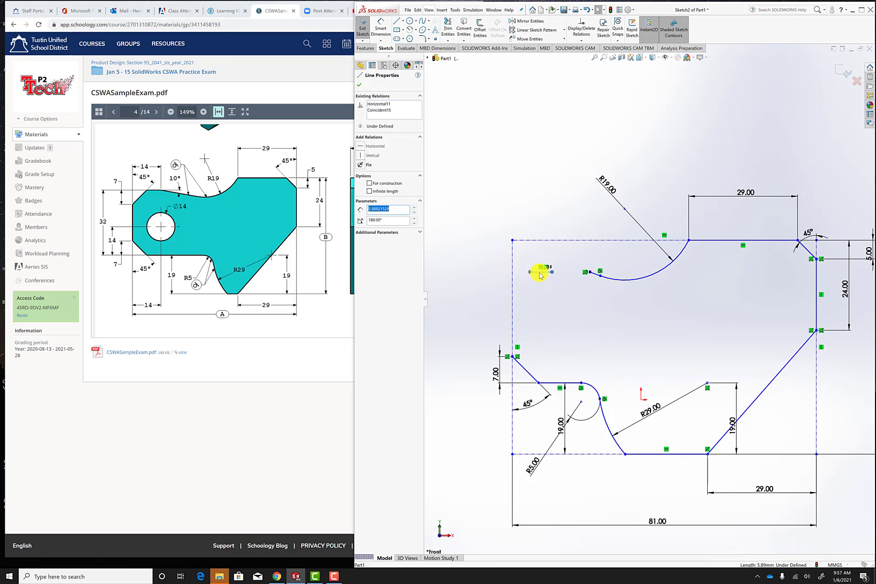
pyautogui.click(447, 200)
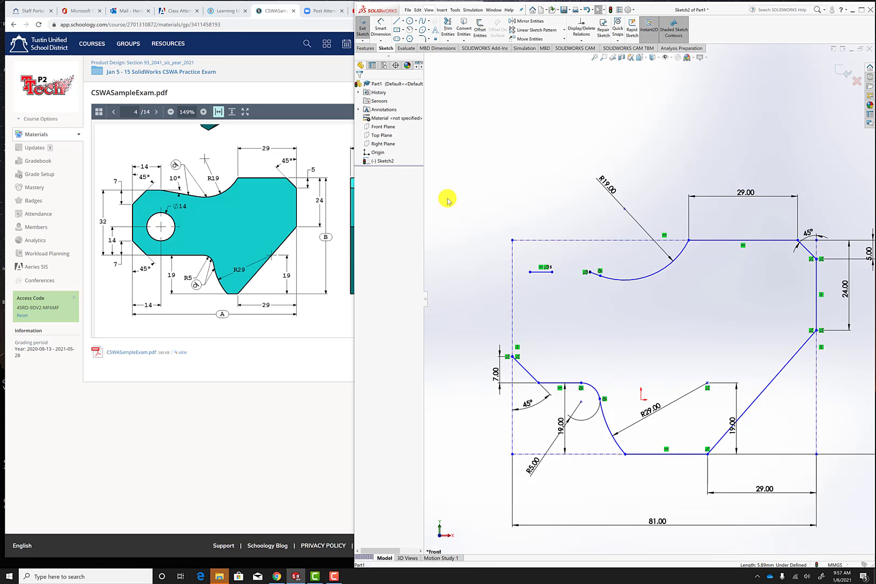
# Dimension the vertical distance between the short upper-left horizontal line and the lower horizontal line beneath it as 32 mm.
pyautogui.click(381, 30)
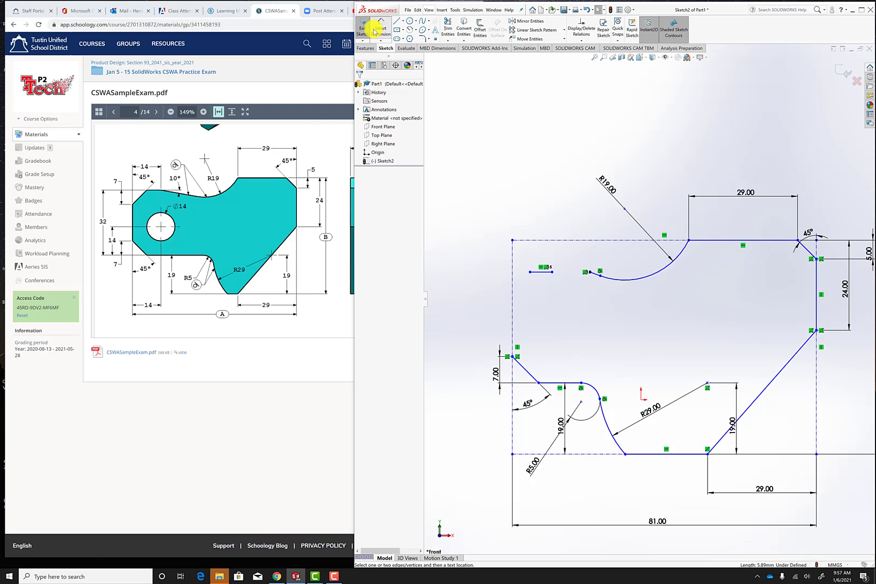
pyautogui.click(537, 272)
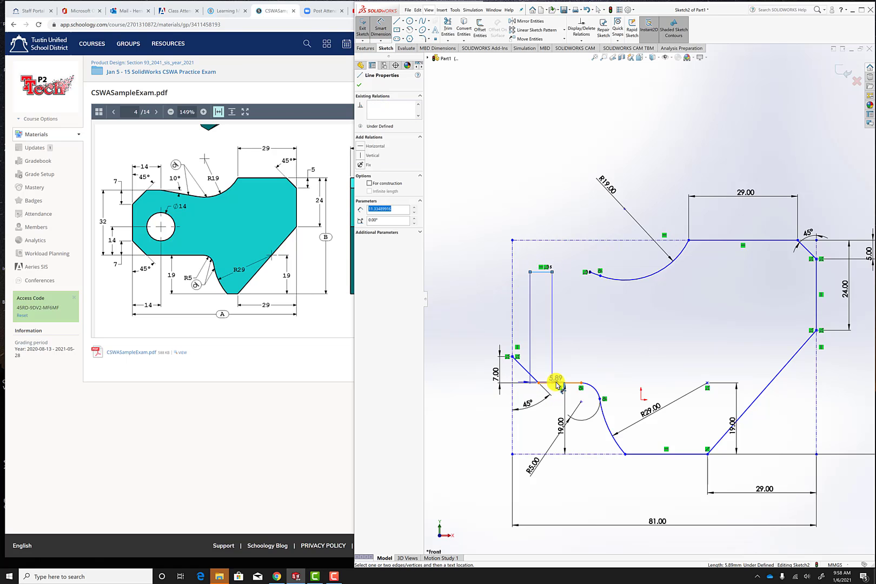
pyautogui.click(557, 384)
pyautogui.click(503, 320)
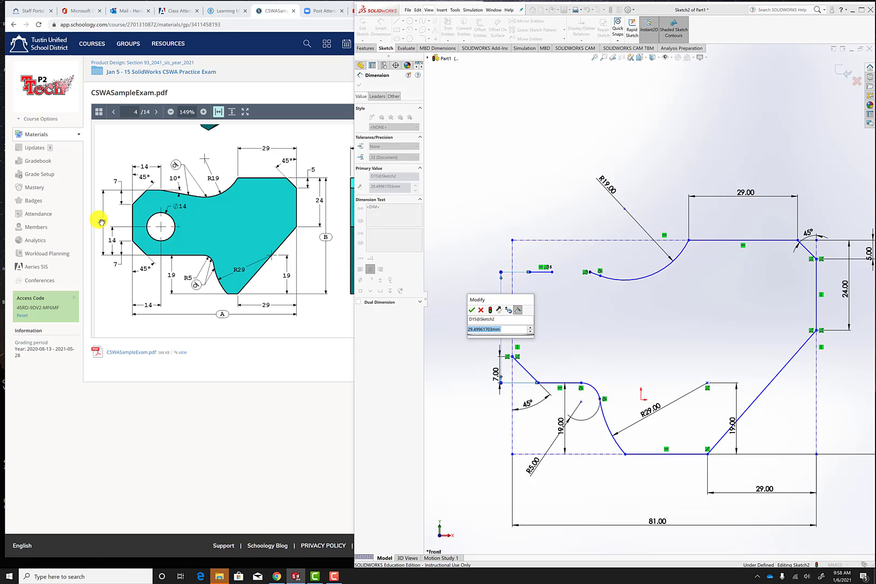
pyautogui.write('32')
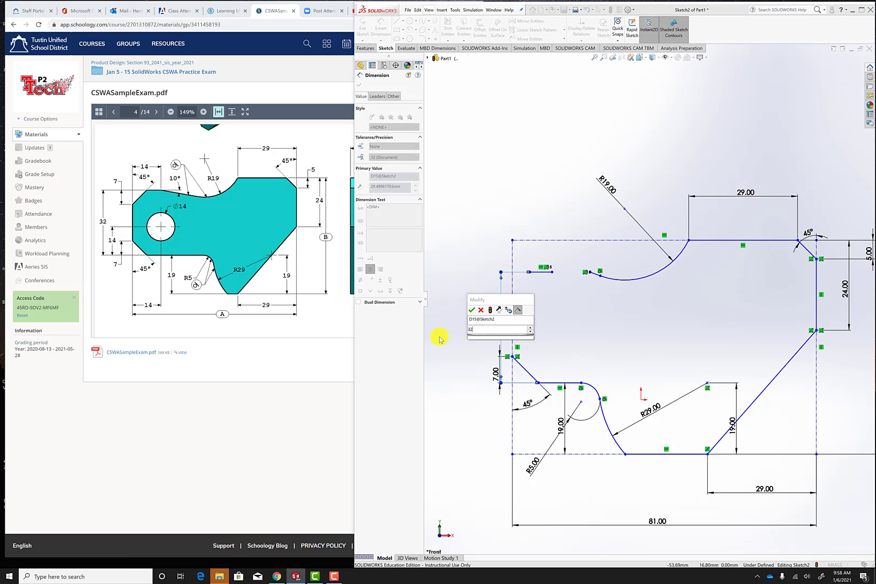
pyautogui.press('Return')
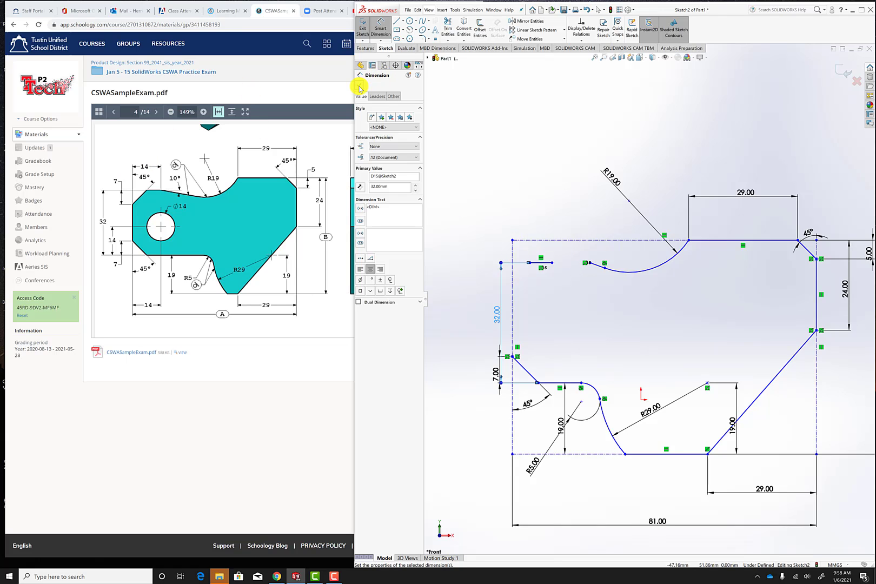
pyautogui.click(359, 89)
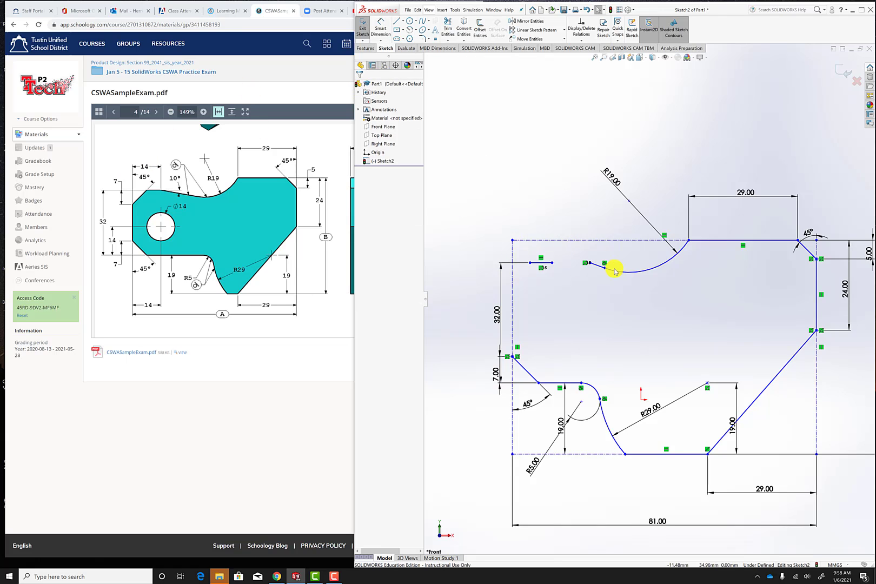
# Merge the short upper-left line's right endpoint with the free left endpoint of the line tangent to the R19 arc.
pyautogui.click(551, 263)
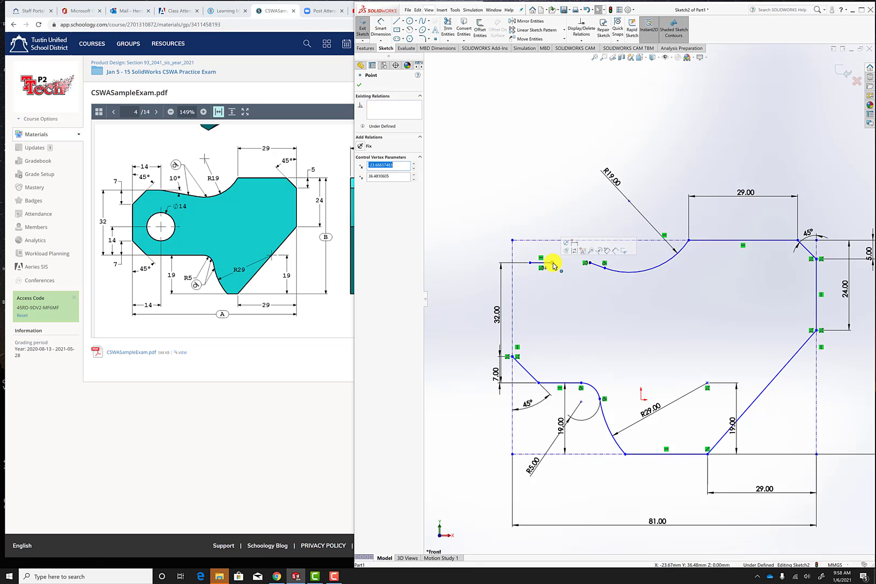
pyautogui.keyDown('ctrl'); pyautogui.click(590, 264); pyautogui.keyUp('ctrl')
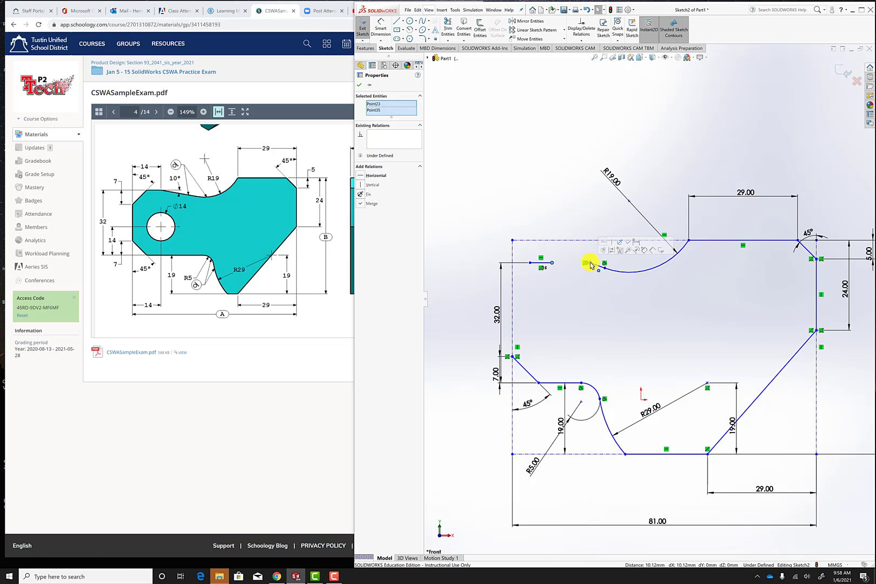
pyautogui.click(361, 203)
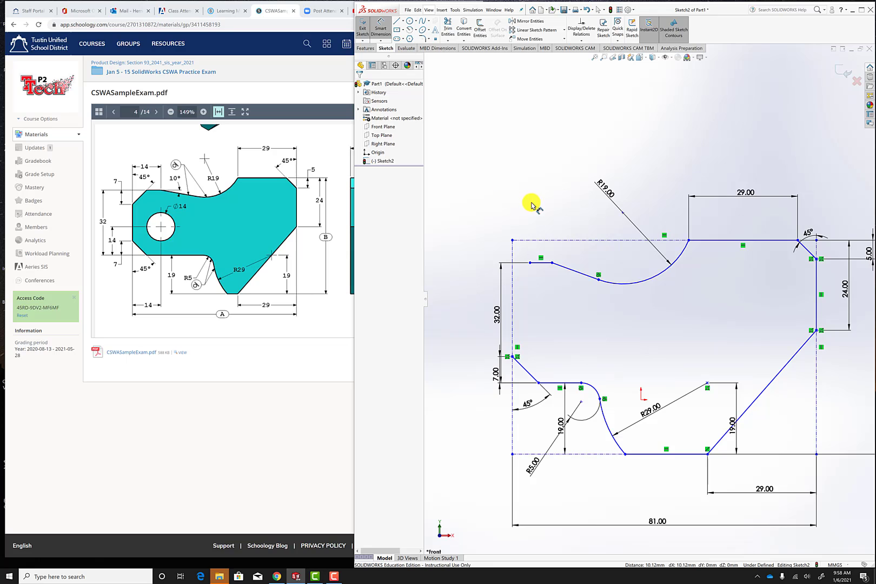
# Dimension the horizontal distance from the left construction line to the merged upper-left vertex as 14 mm.
pyautogui.click(552, 263)
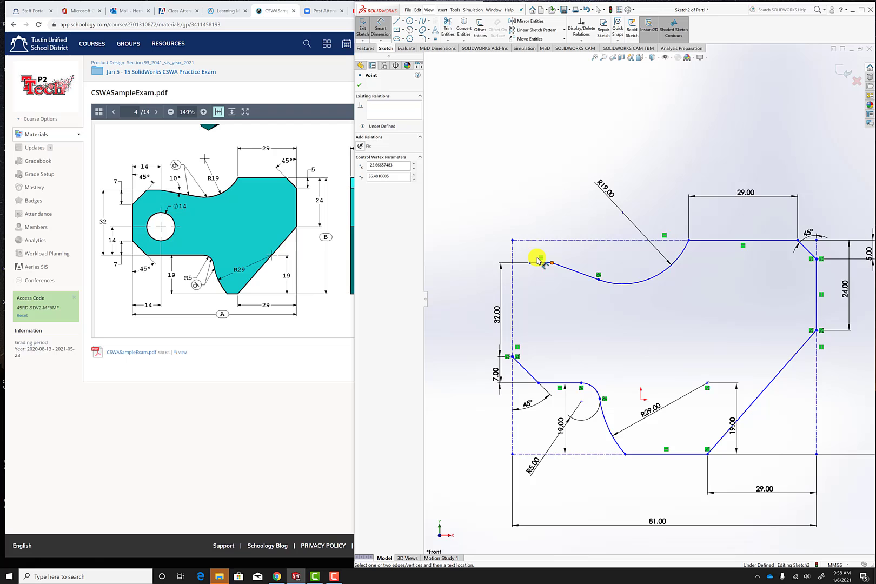
pyautogui.click(512, 323)
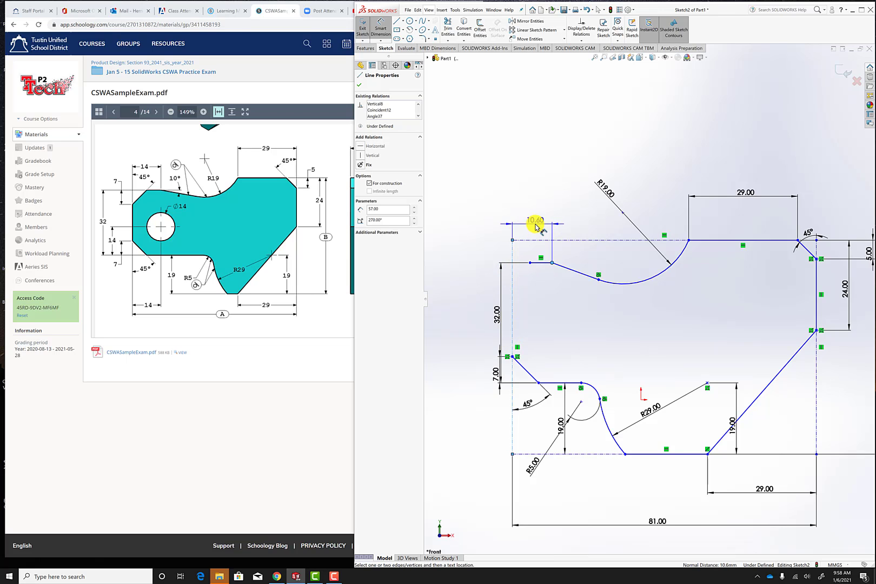
pyautogui.click(536, 227)
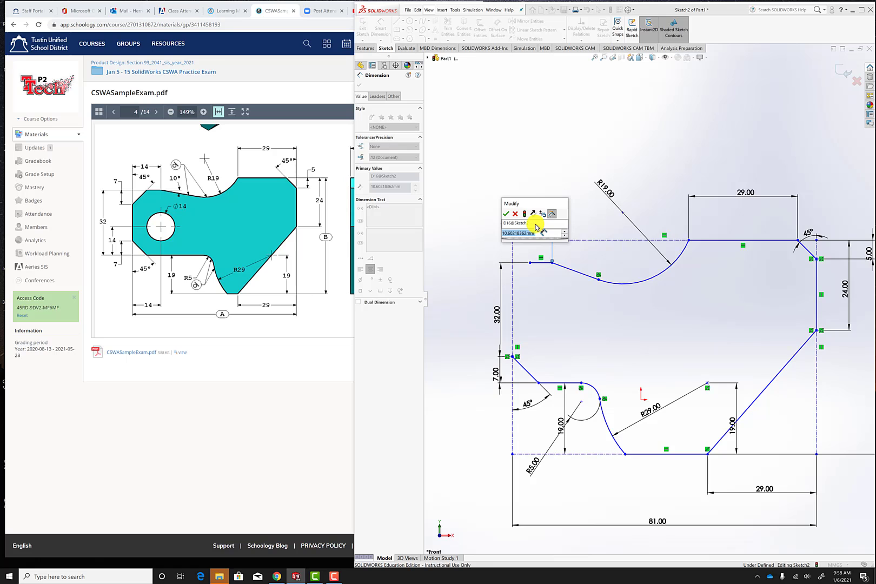
pyautogui.write('14')
pyautogui.press('Return')
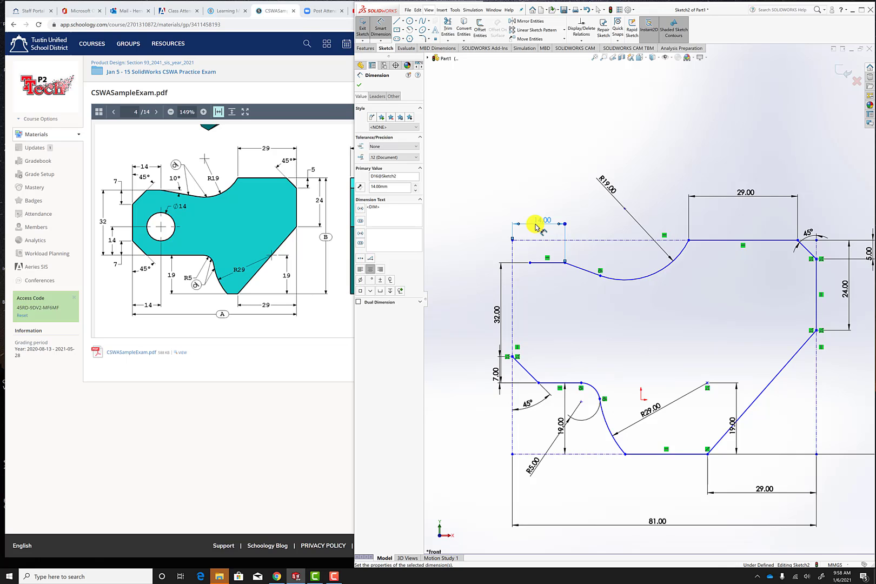
pyautogui.click(359, 85)
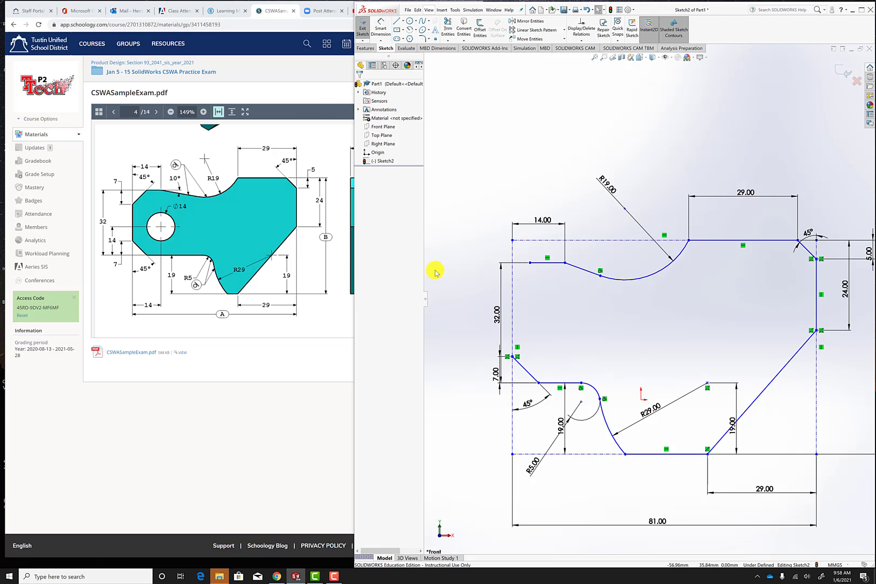
# Sketch a slanted line about 8.9 mm long from the short upper-left line's left endpoint down to the left construction line.
pyautogui.click(397, 21)
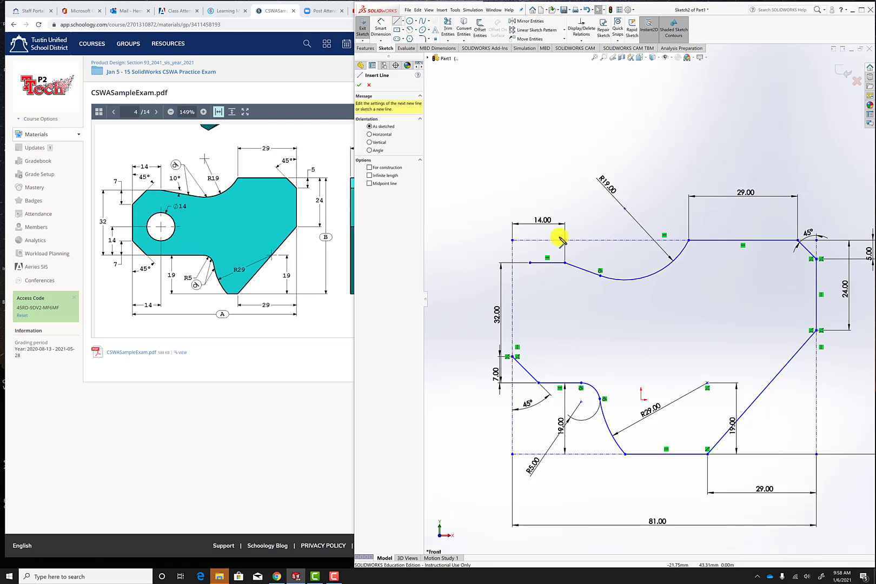
pyautogui.click(530, 263)
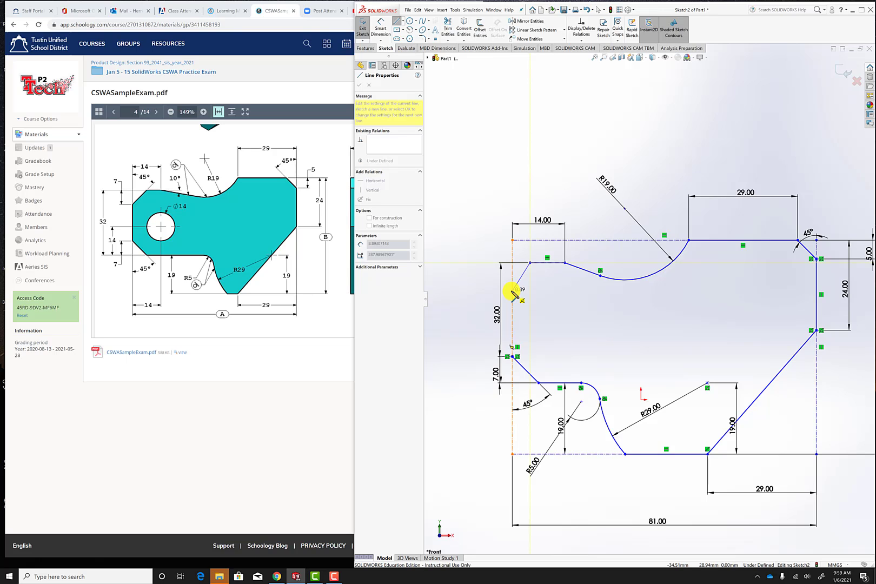
pyautogui.click(512, 295)
pyautogui.press('Escape')
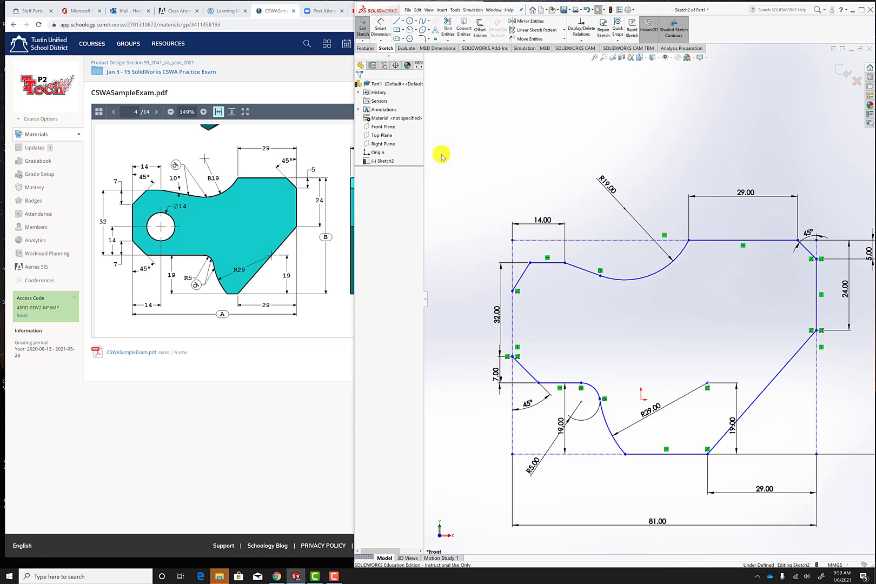
# Dimension the angle between the upper-left slanted corner line and the left construction line as 45°.
pyautogui.click(522, 276)
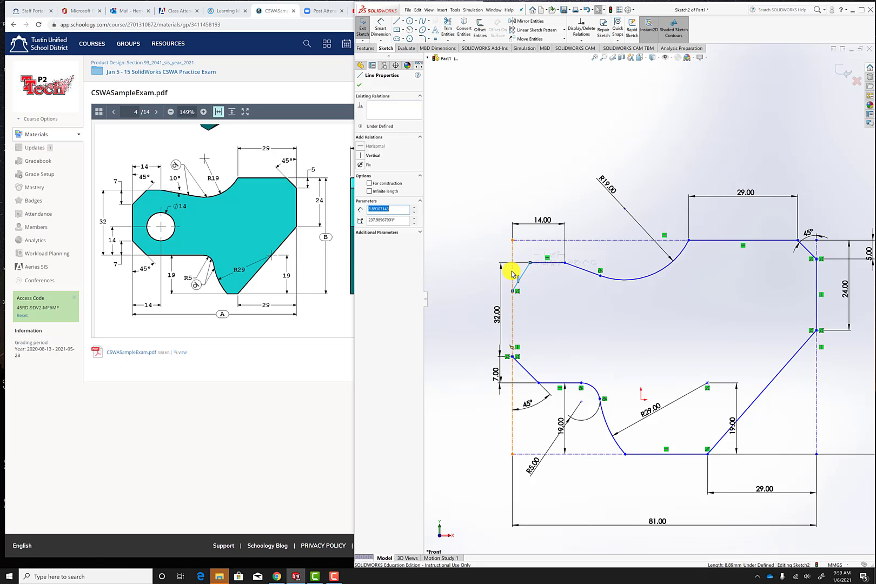
pyautogui.click(381, 28)
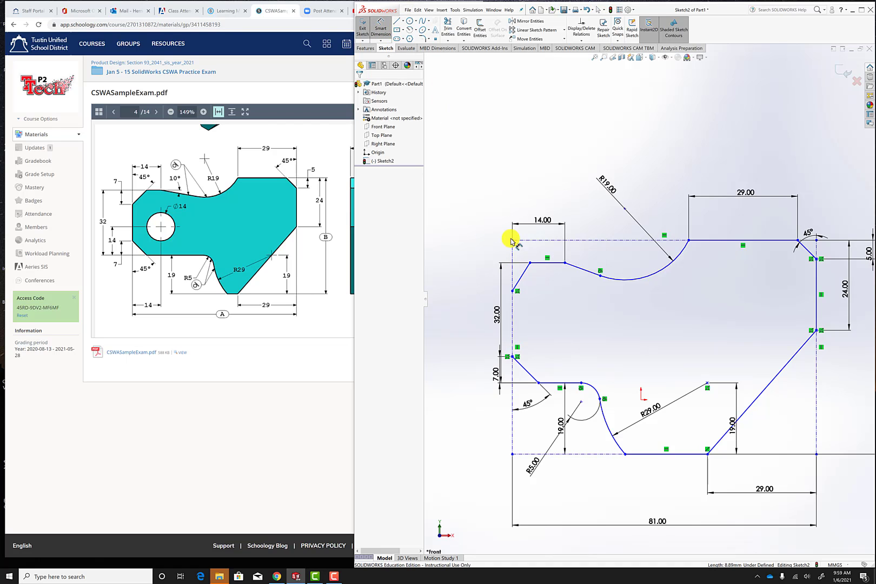
pyautogui.click(522, 278)
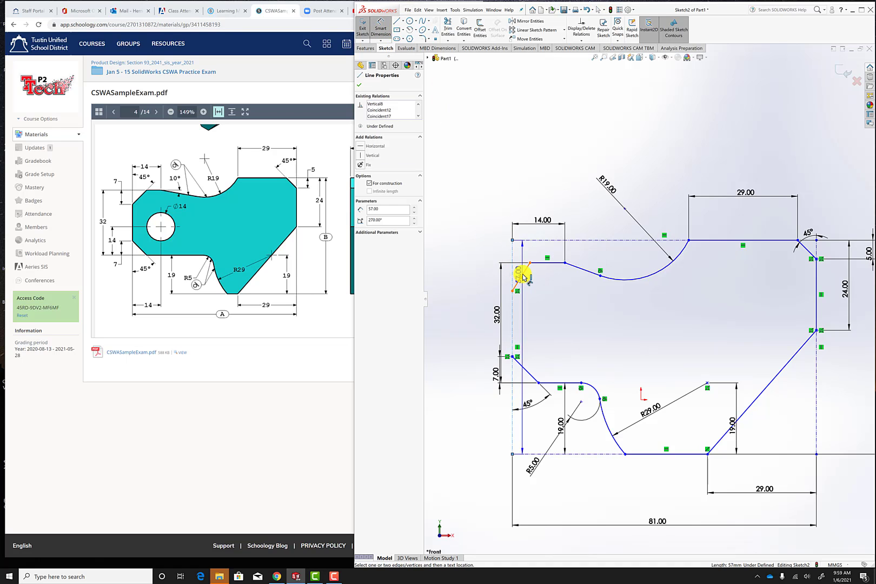
pyautogui.click(523, 277)
pyautogui.click(524, 250)
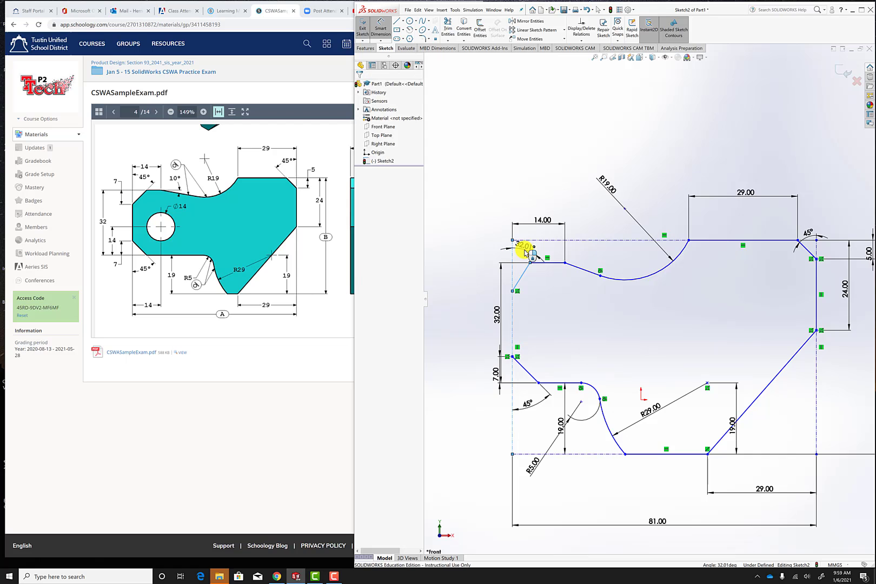
pyautogui.write('45')
pyautogui.press('Return')
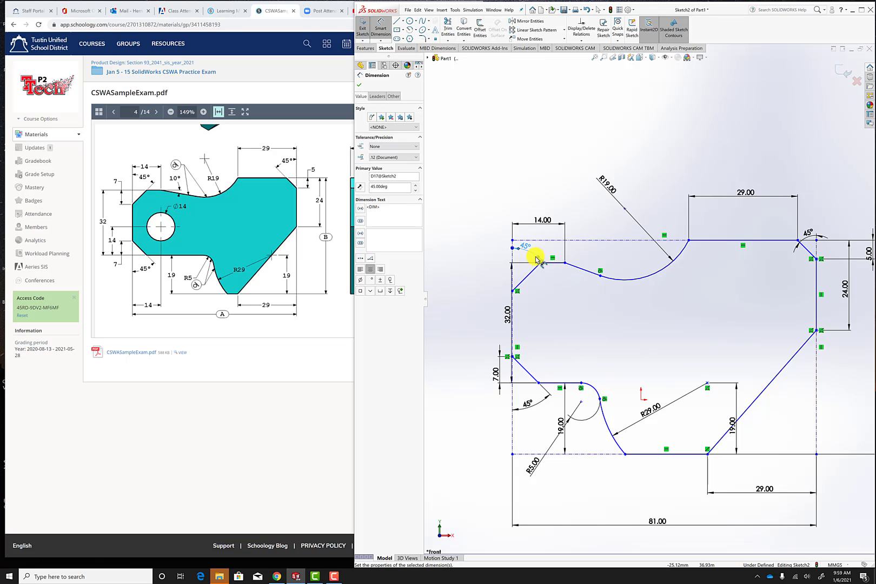
pyautogui.click(362, 85)
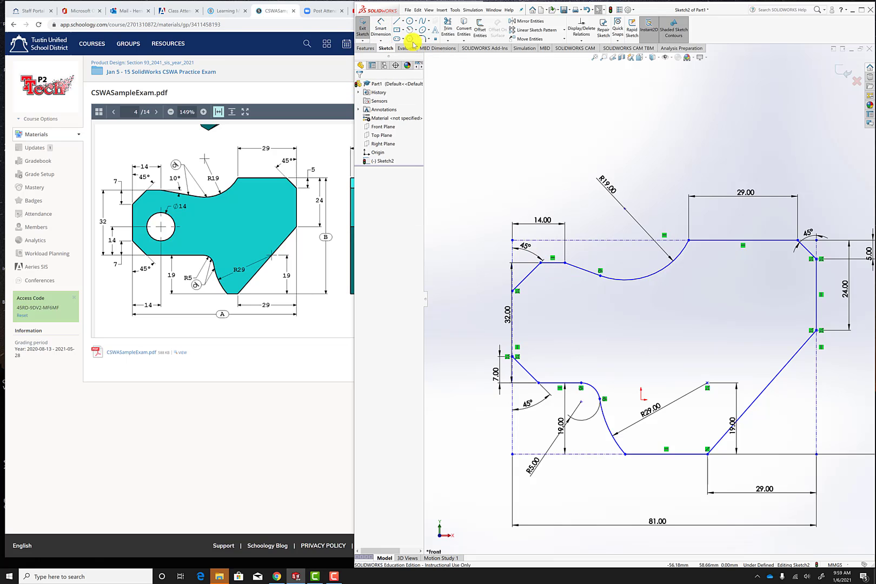
# Sketch the left edge as a line about 17.7 mm long from the upper-left slanted line down to the lower-left slanted line's upper end.
pyautogui.click(397, 22)
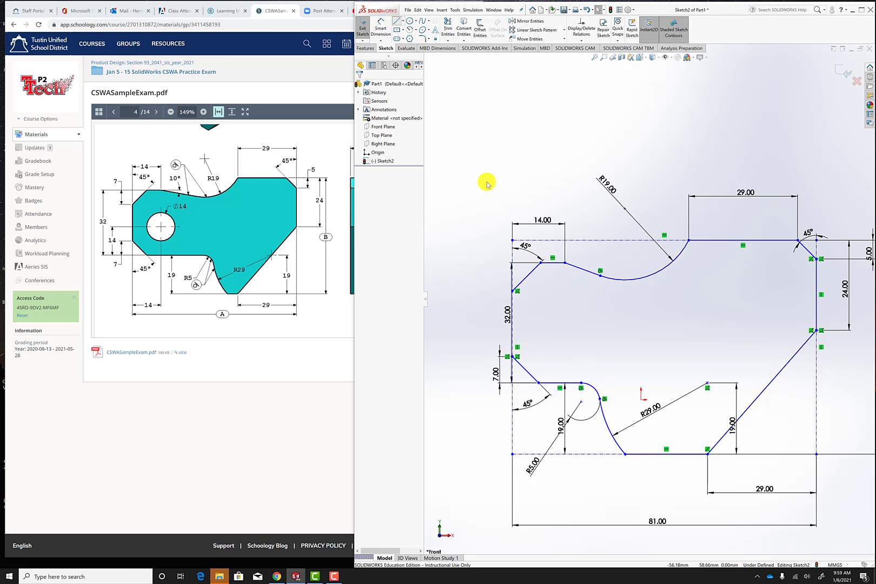
pyautogui.click(512, 292)
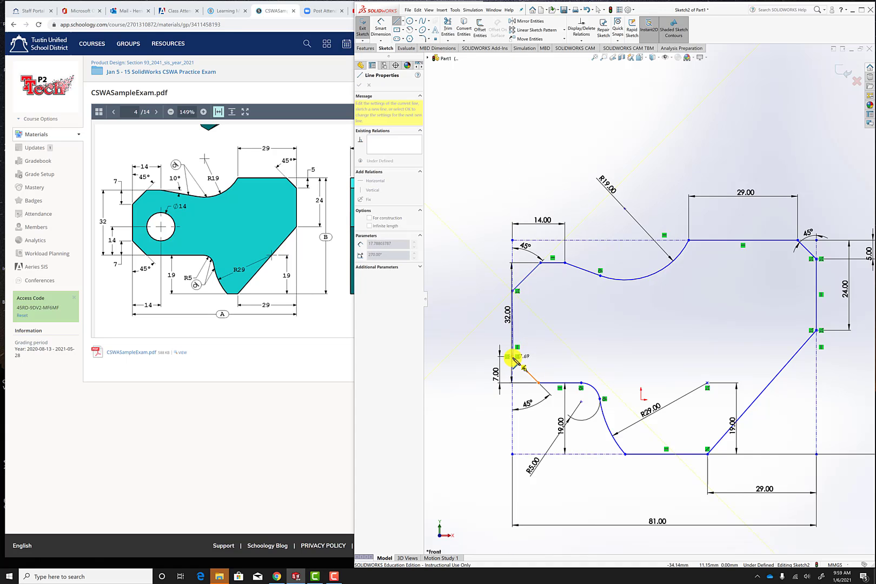
pyautogui.click(513, 357)
pyautogui.scroll(-5, 522, 324)
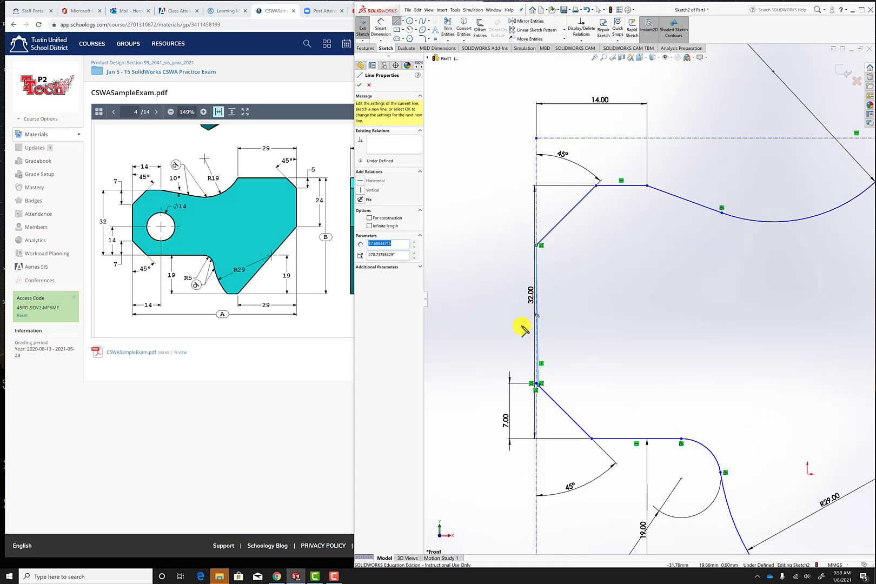
pyautogui.scroll(-5, 540, 426)
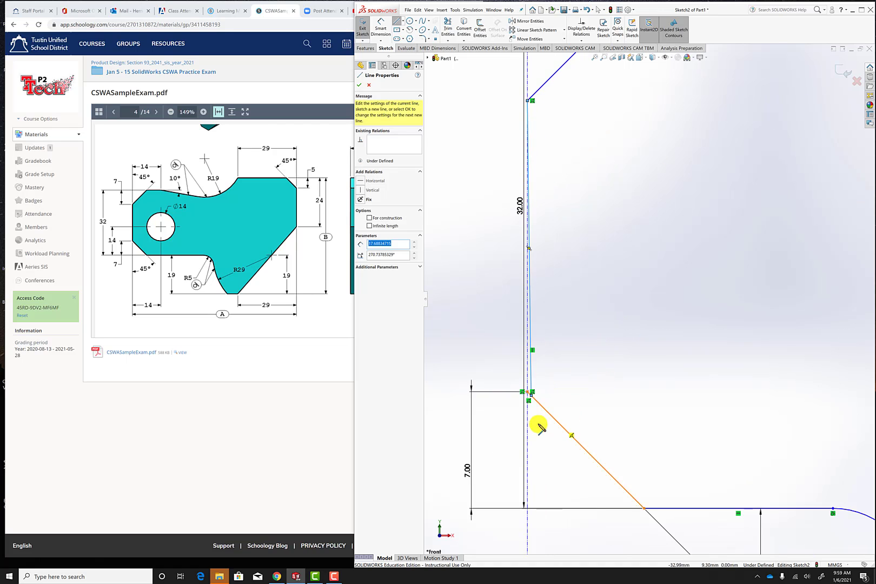
pyautogui.press('Escape')
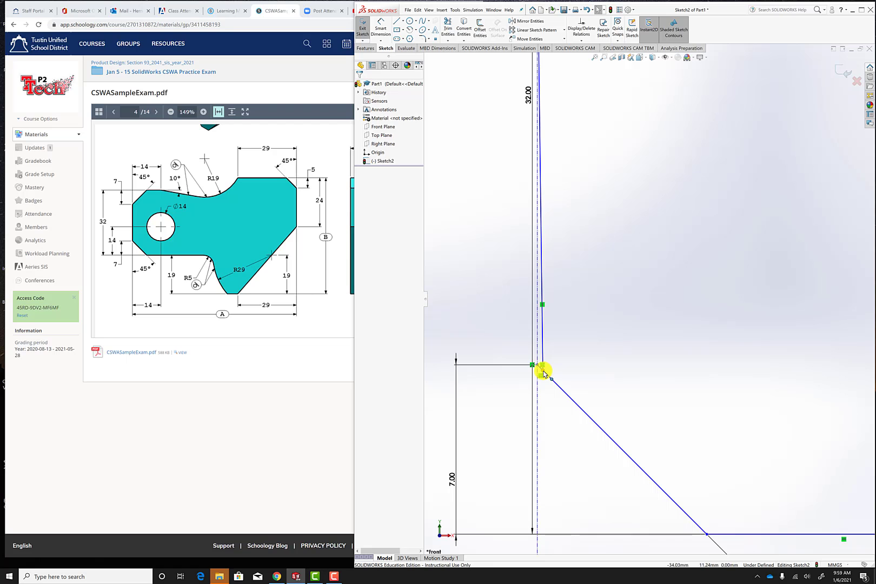
# Make the left edge line's lower endpoint coincident with the lower-left slanted line's endpoint on the left construction line.
pyautogui.click(540, 368)
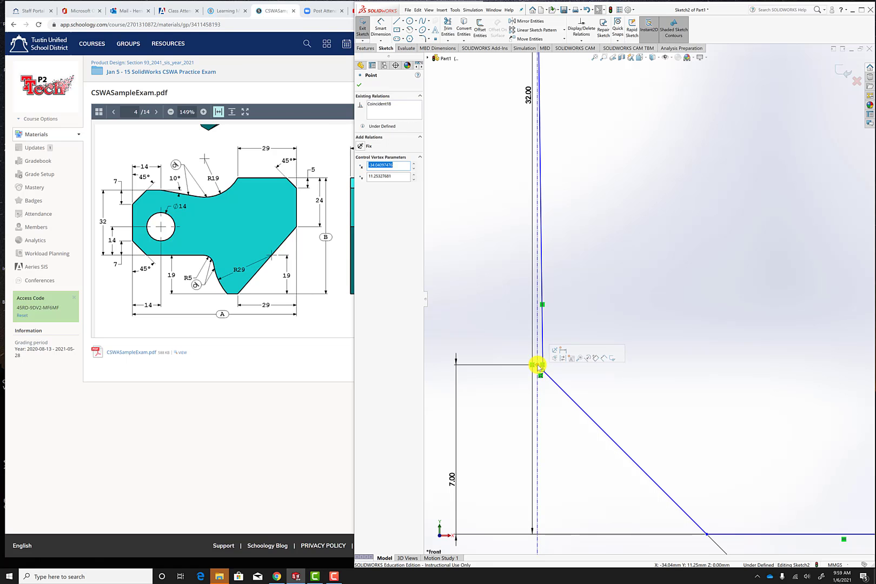
pyautogui.keyDown('ctrl'); pyautogui.click(538, 365); pyautogui.keyUp('ctrl')
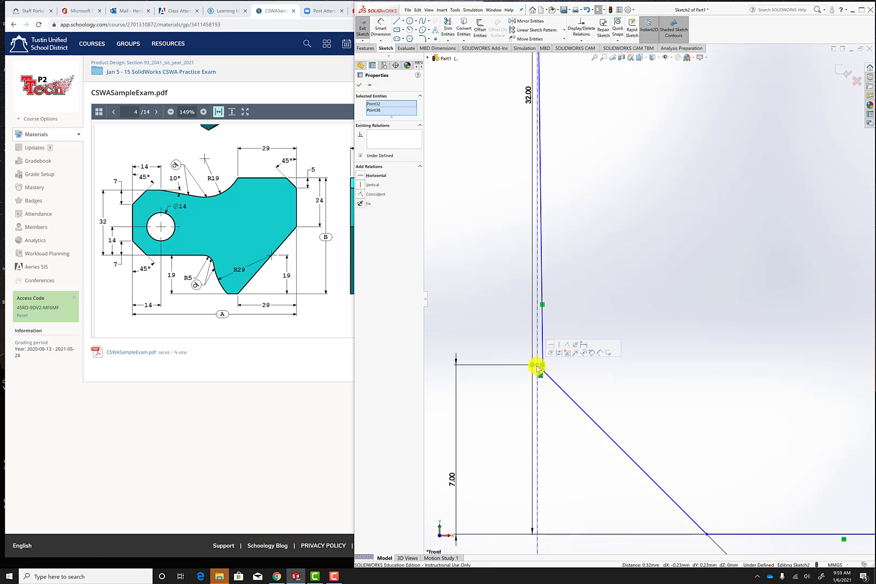
pyautogui.click(361, 194)
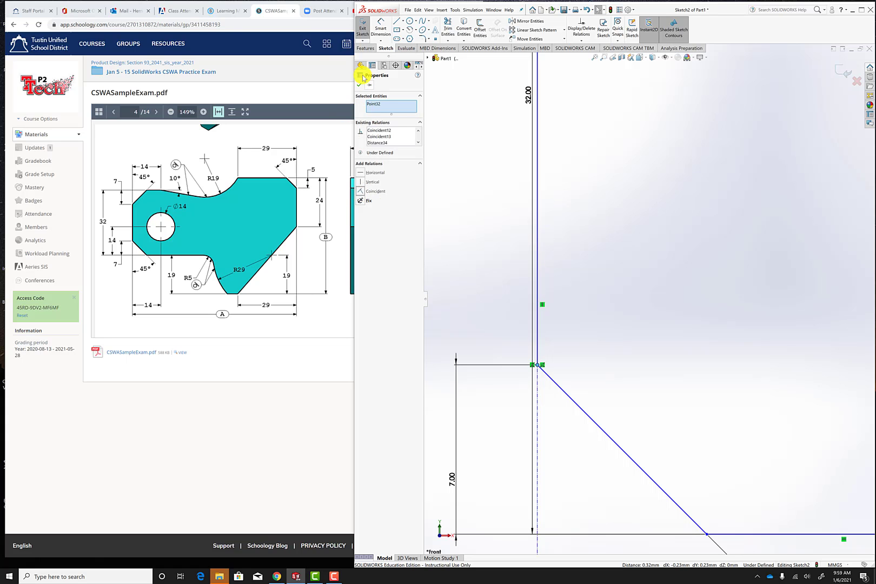
pyautogui.click(357, 87)
# Place a sketch point inside the profile near the left edge as the hole's centre.
pyautogui.scroll(10, 717, 238)
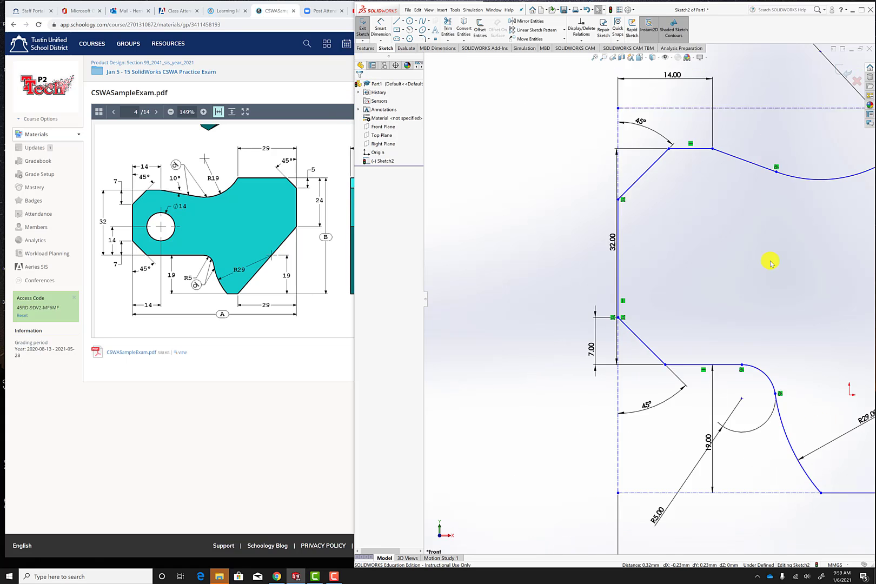
pyautogui.scroll(1, 835, 307)
pyautogui.scroll(-2, 786, 296)
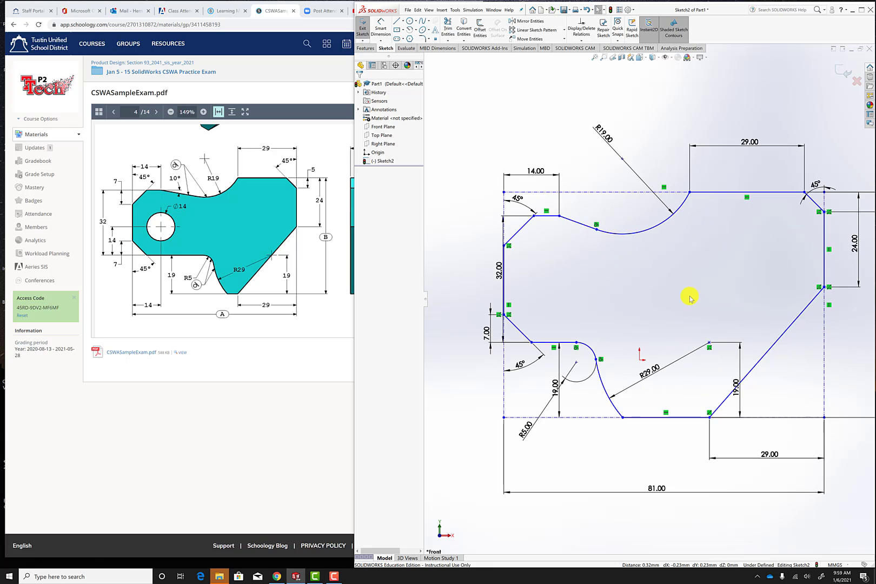
pyautogui.scroll(1, 725, 306)
pyautogui.scroll(-1, 763, 322)
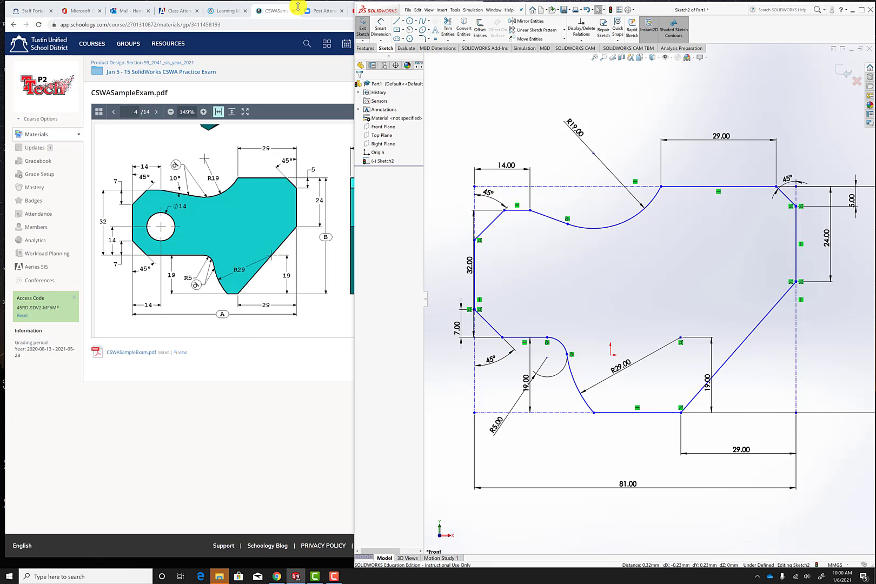
pyautogui.click(435, 40)
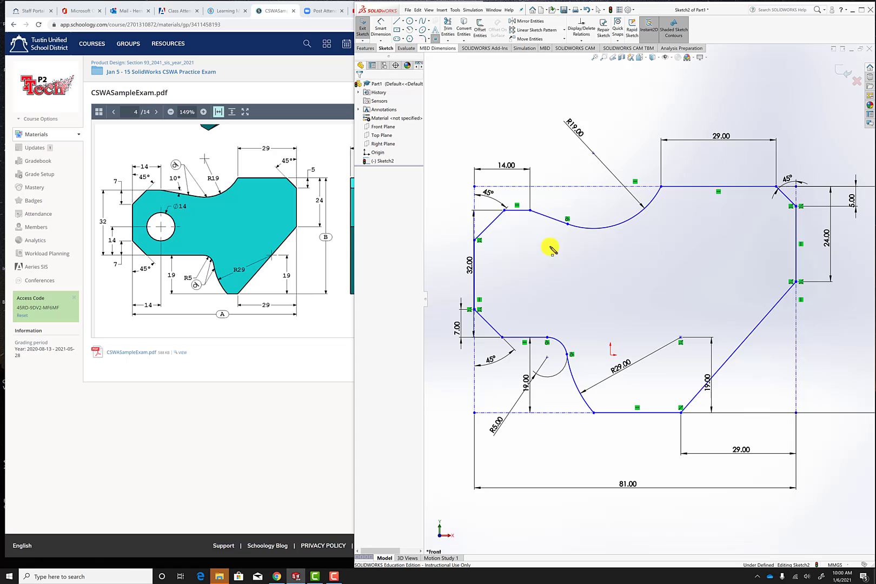
pyautogui.click(517, 286)
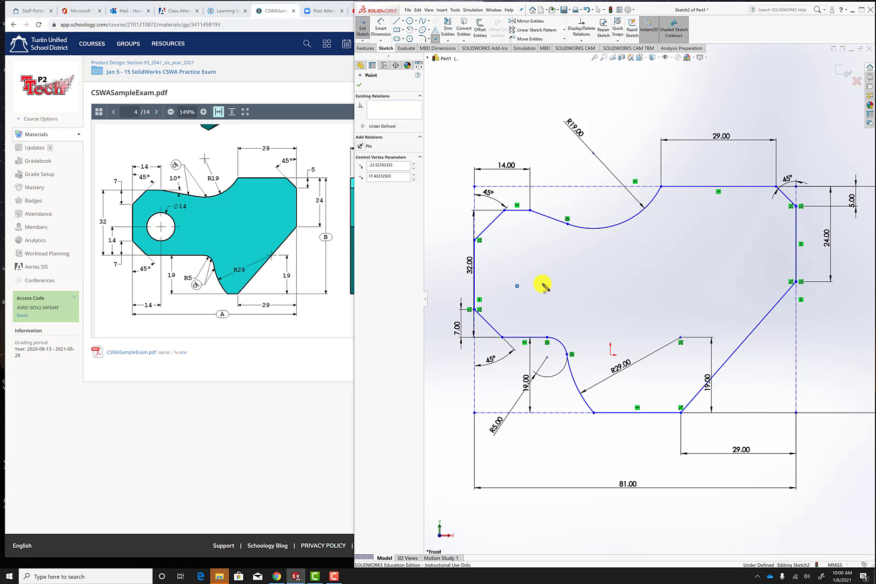
# Dimension the hole's centre point 14 mm horizontally from the profile's left vertical edge.
pyautogui.click(381, 27)
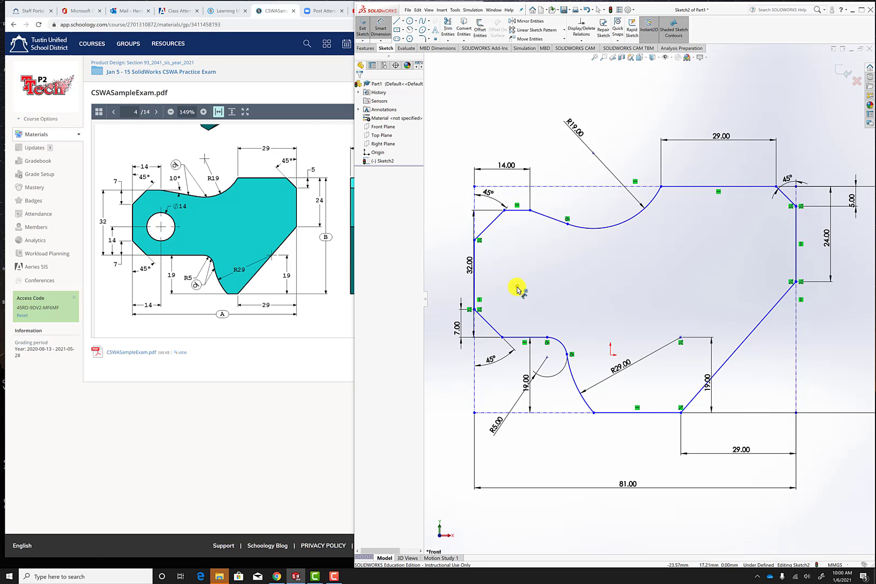
pyautogui.click(517, 287)
pyautogui.click(476, 287)
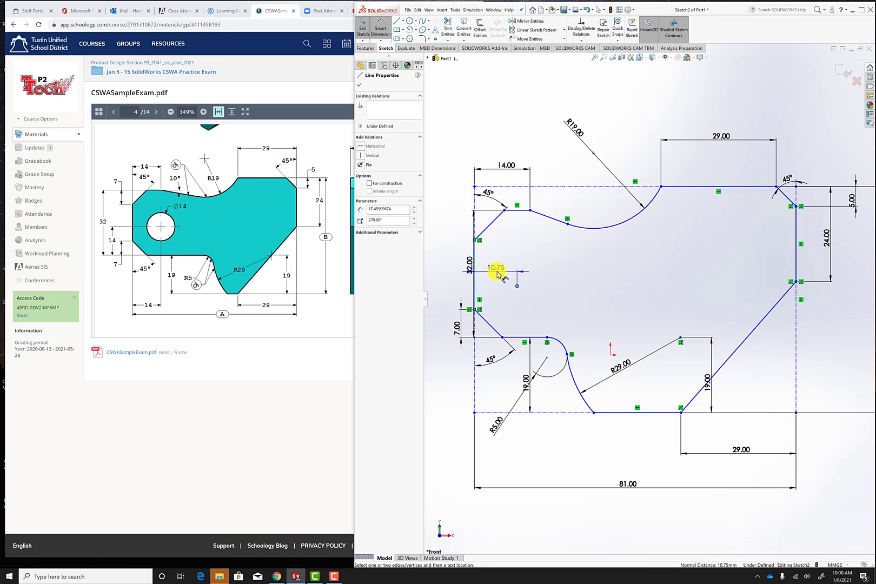
pyautogui.click(497, 274)
pyautogui.write('14')
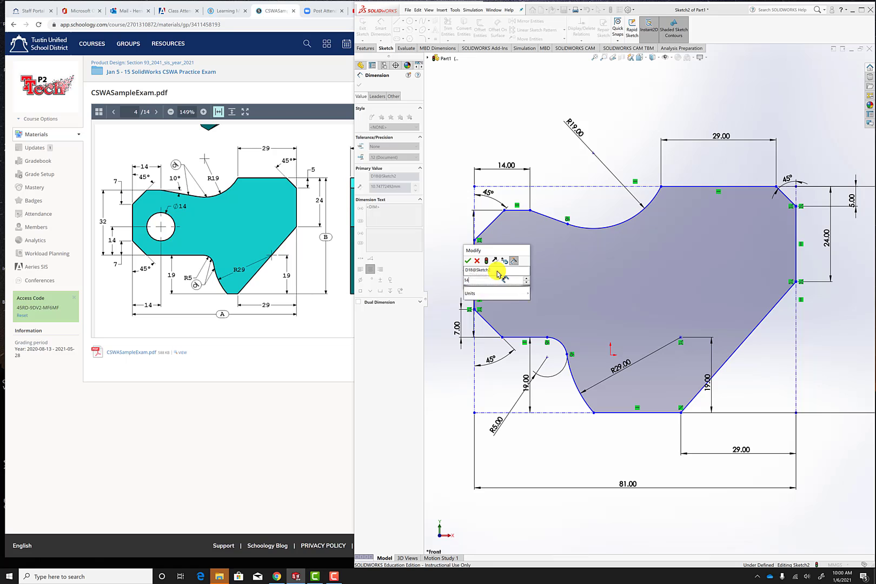
pyautogui.press('Return')
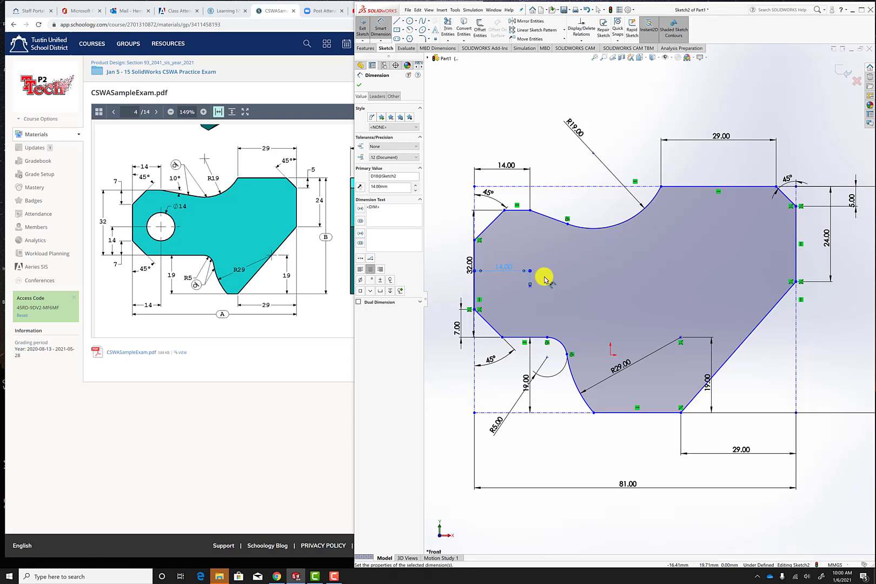
pyautogui.press('Escape')
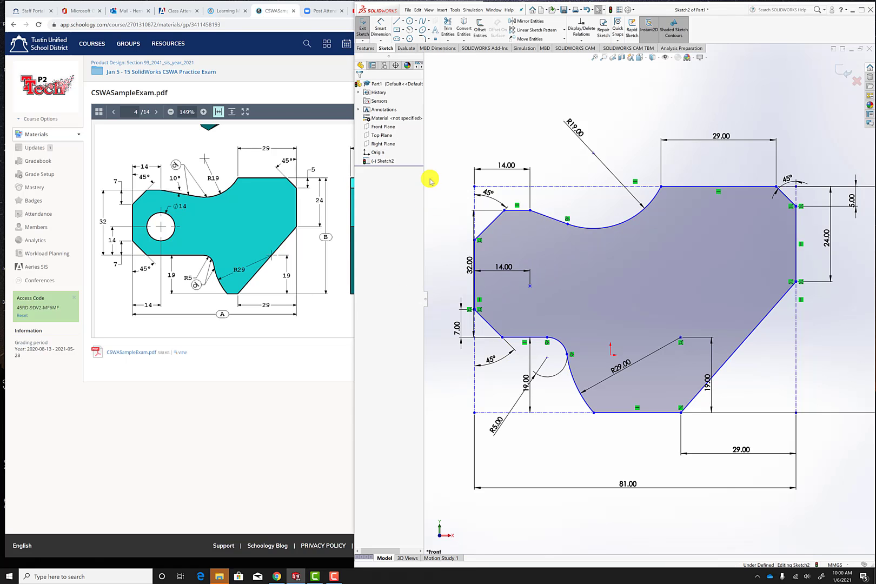
# Dimension the hole's centre point 14 mm above the profile's lower-left horizontal edge.
pyautogui.click(380, 22)
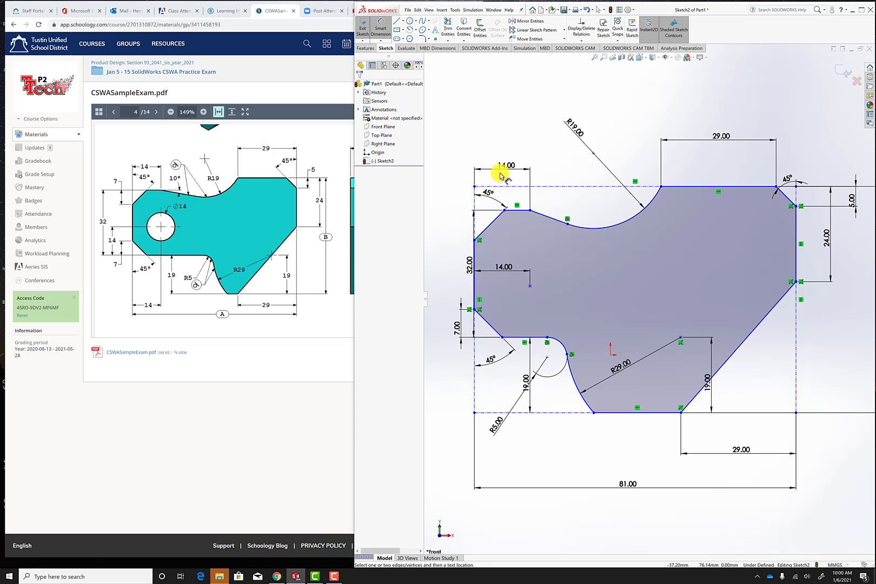
pyautogui.click(531, 288)
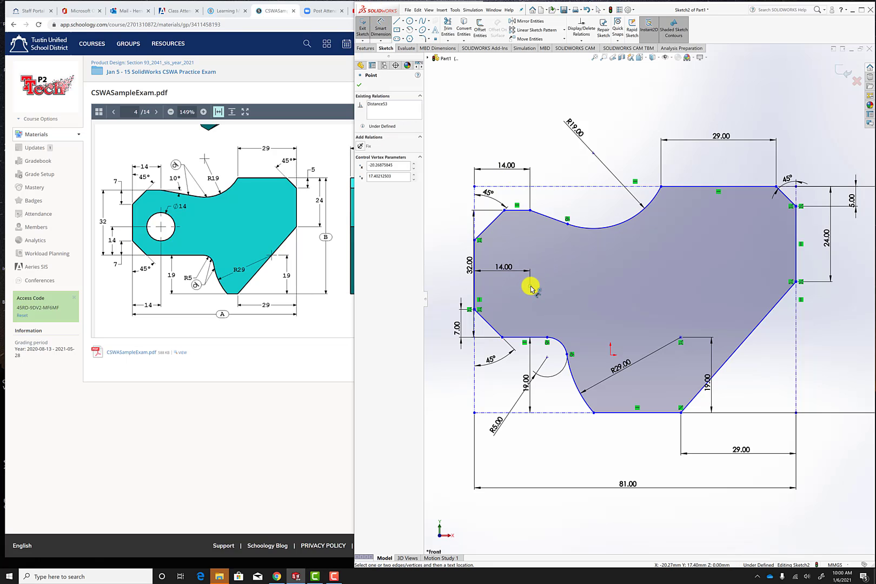
pyautogui.click(513, 338)
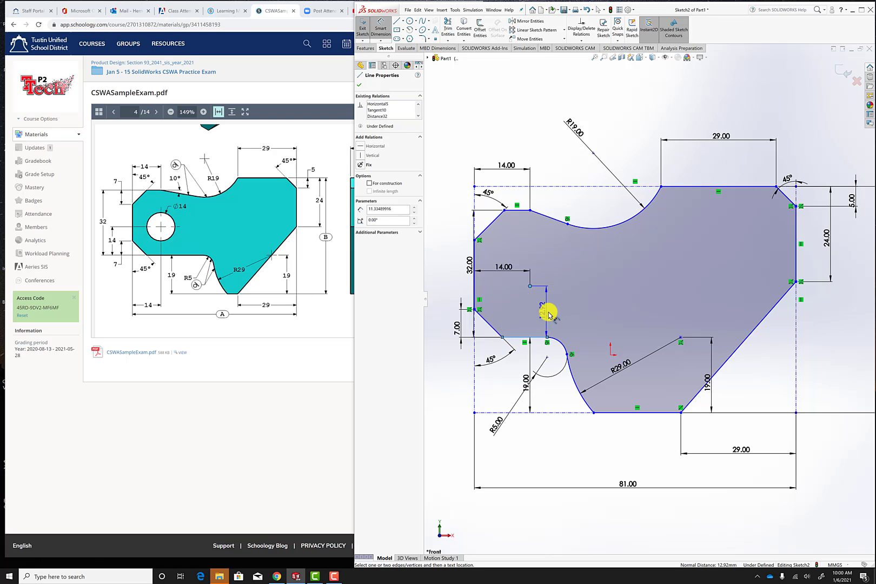
pyautogui.click(550, 314)
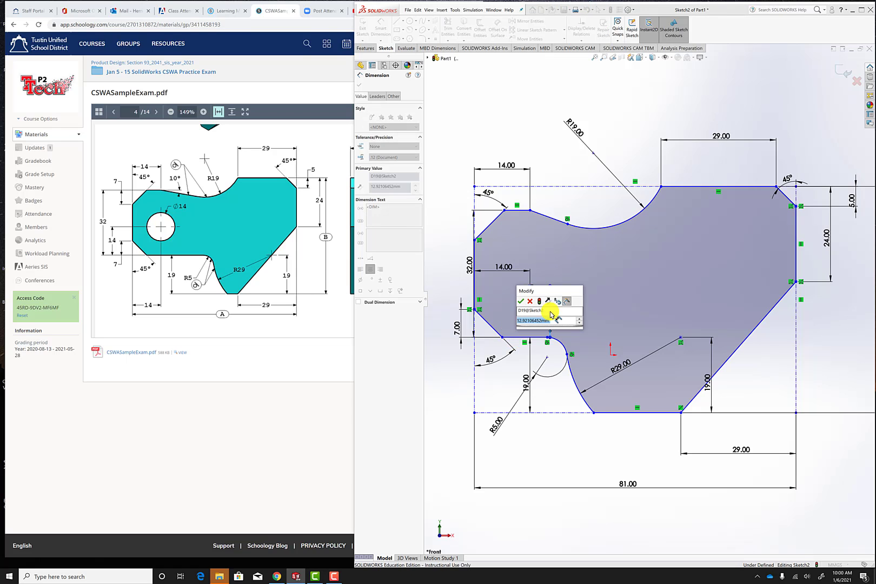
pyautogui.write('14')
pyautogui.press('Return')
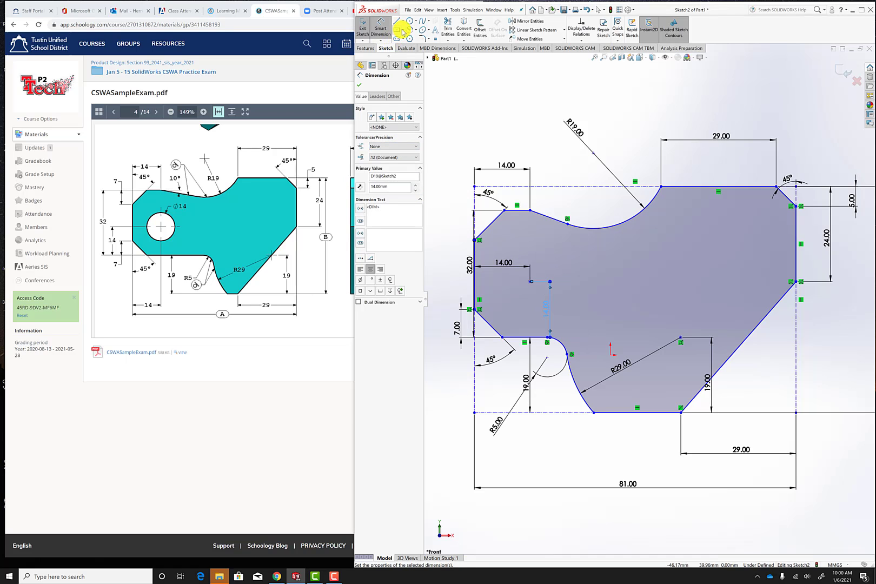
pyautogui.click(359, 85)
# Draw a circle with a 7 mm radius centred on the dimensioned point and exit the sketch.
pyautogui.click(409, 20)
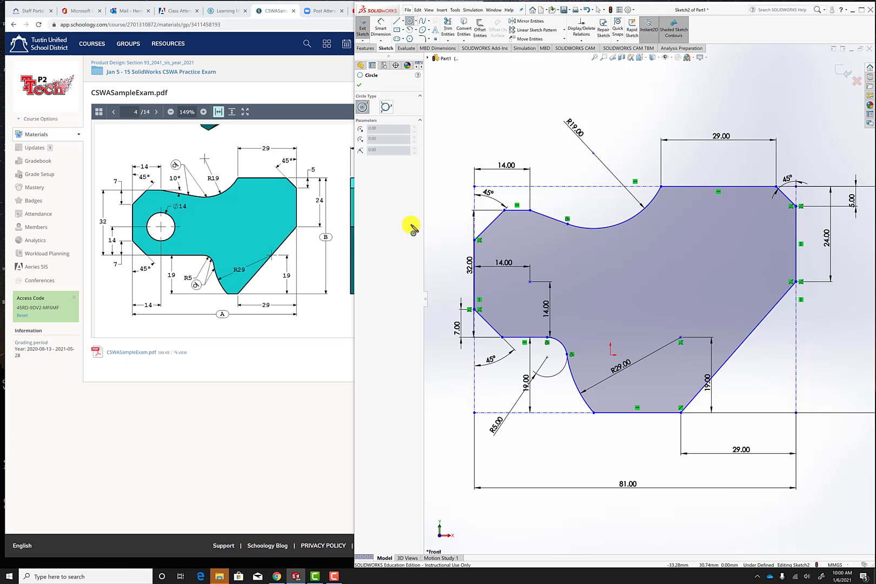
pyautogui.click(530, 282)
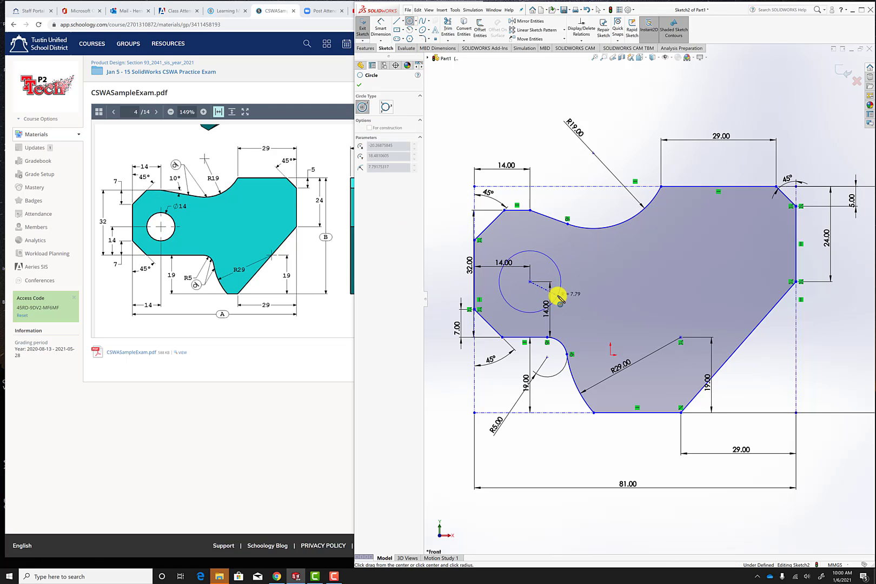
pyautogui.click(559, 296)
pyautogui.doubleClick(381, 229)
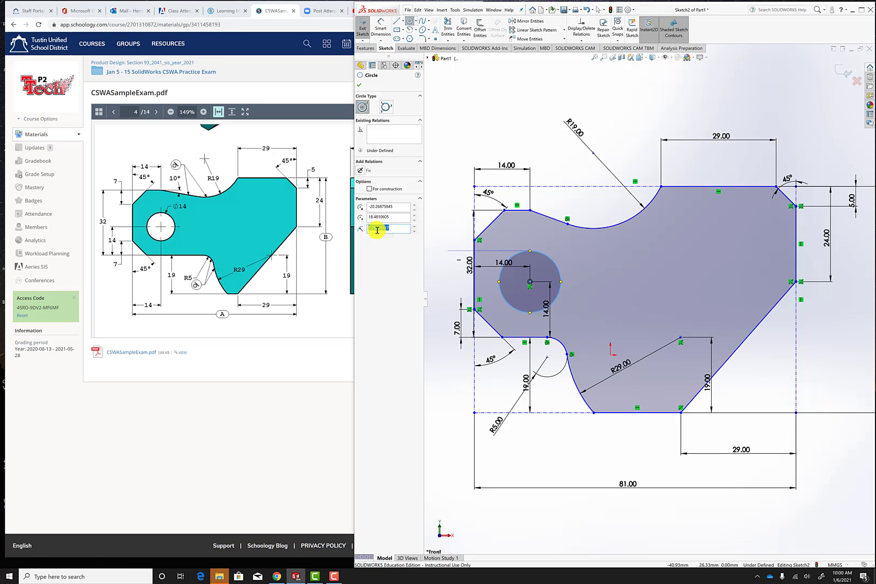
pyautogui.write('7')
pyautogui.press('Return')
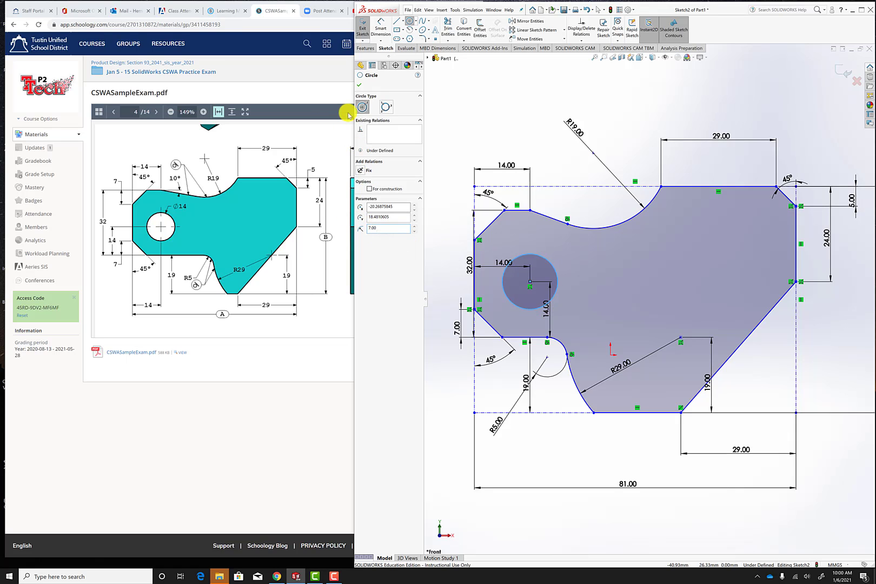
pyautogui.click(359, 84)
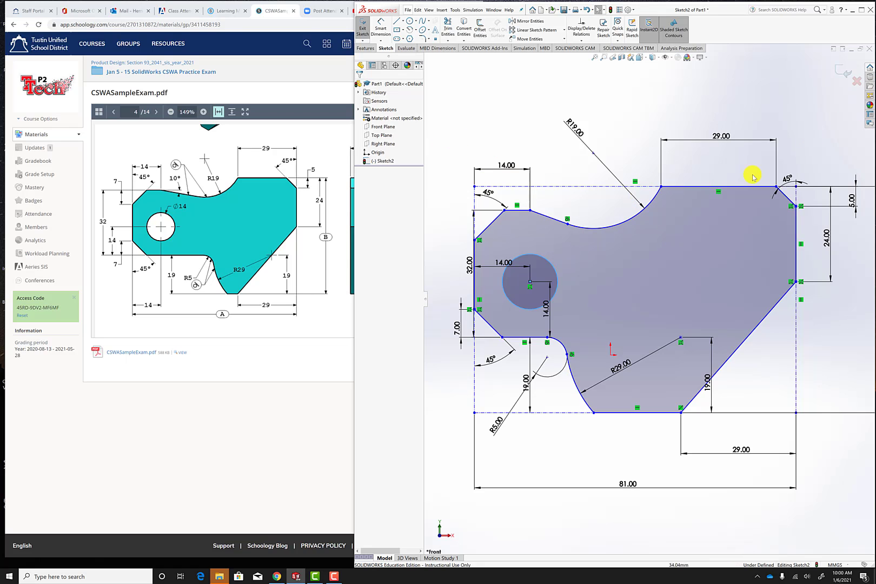
pyautogui.click(842, 73)
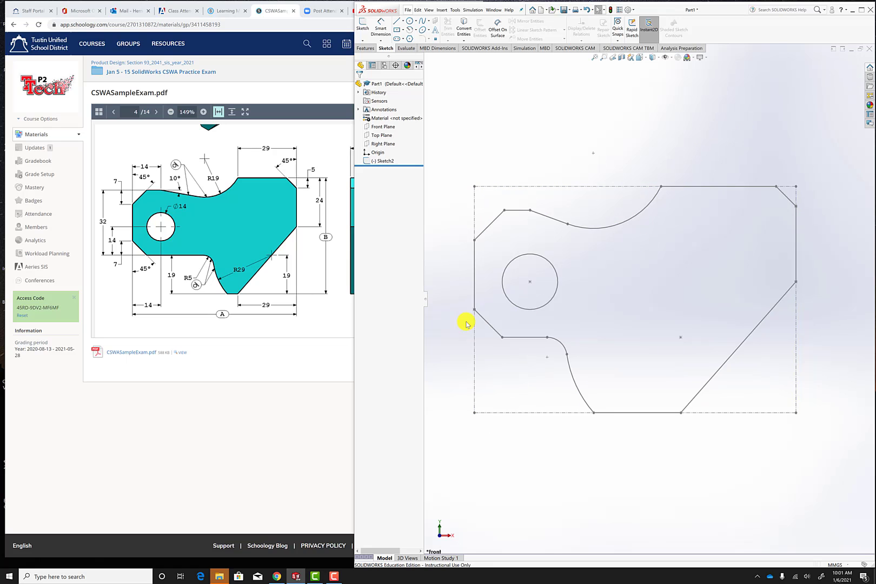
# Switch to the browser and look up the block's depth C in the exam PDF.
pyautogui.doubleClick(381, 161)
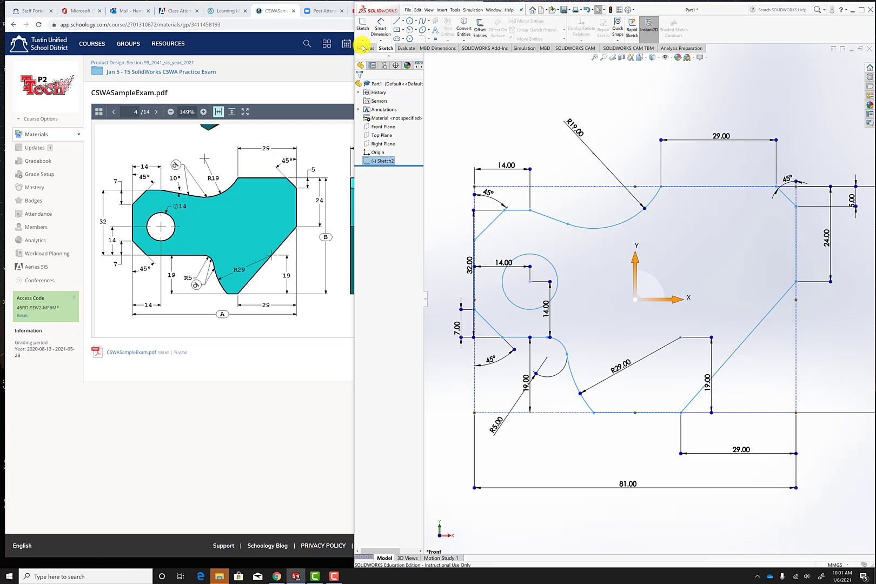
pyautogui.click(249, 93)
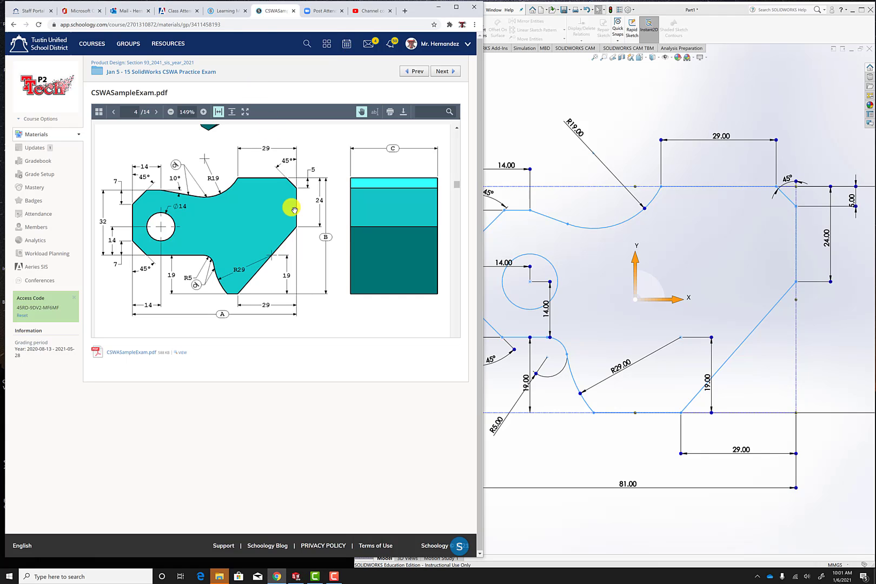
pyautogui.scroll(-5, 313, 240)
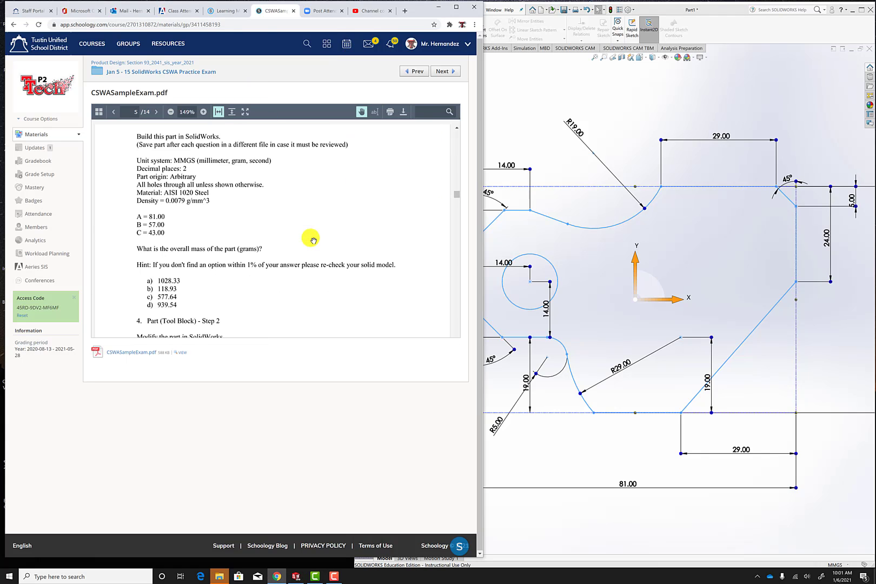
pyautogui.scroll(5, 313, 240)
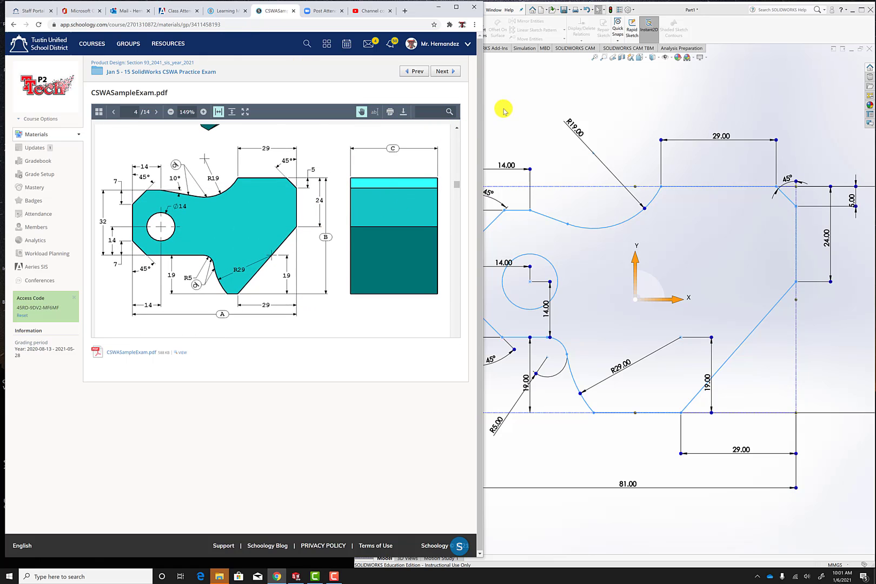
pyautogui.click(531, 74)
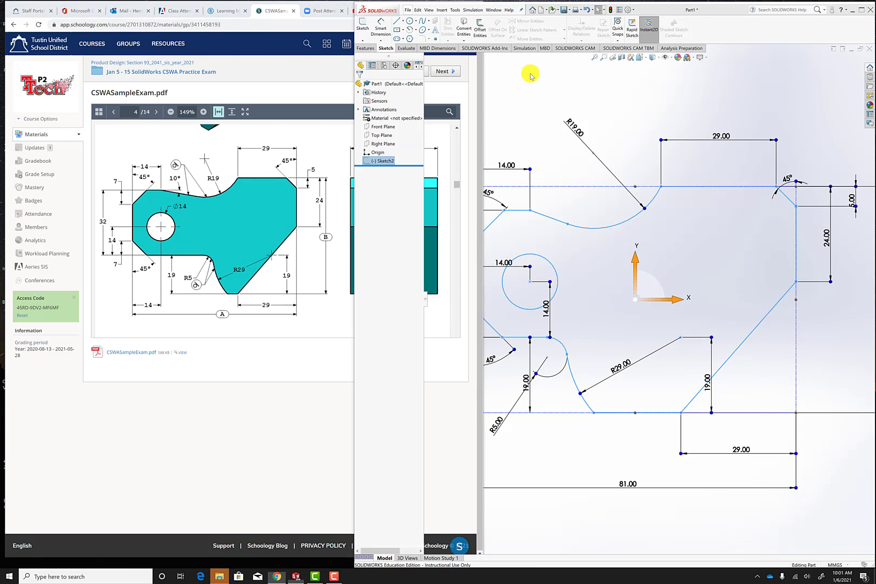
# Extrude the tool block sketch as a blind boss 43 mm deep.
pyautogui.click(387, 161)
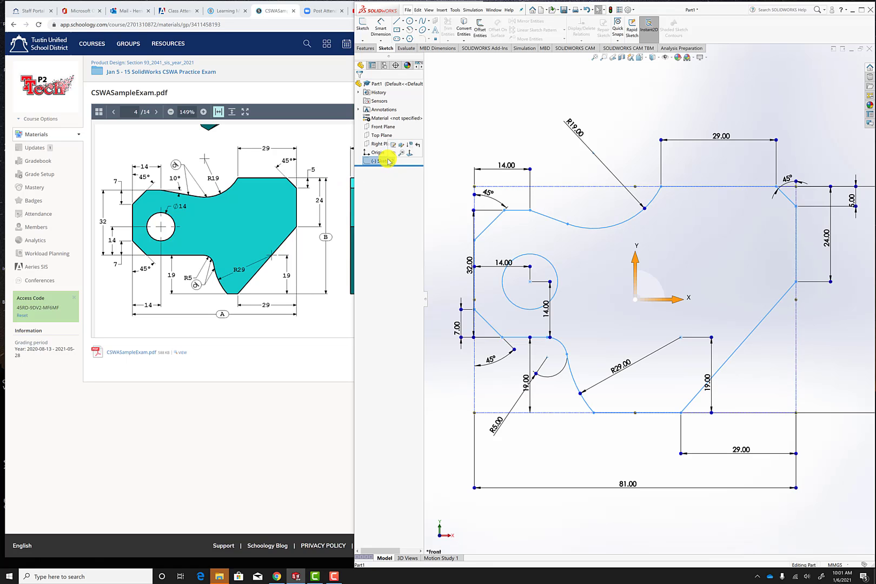
pyautogui.click(365, 48)
pyautogui.click(367, 29)
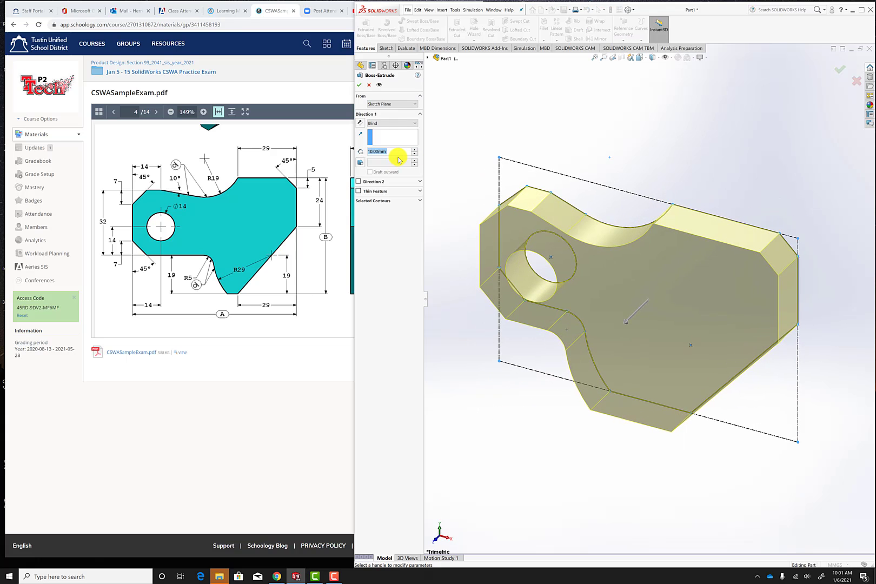
pyautogui.write('43')
pyautogui.press('Return')
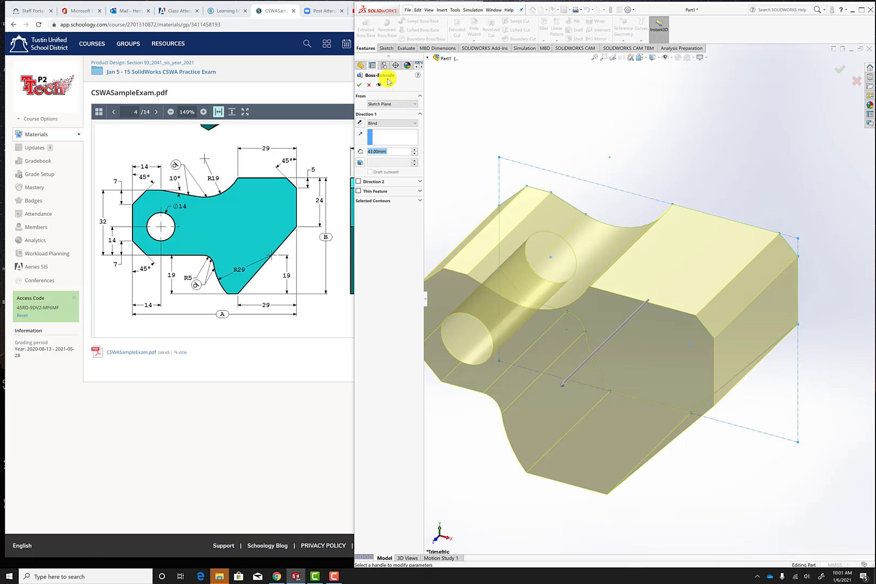
pyautogui.click(359, 86)
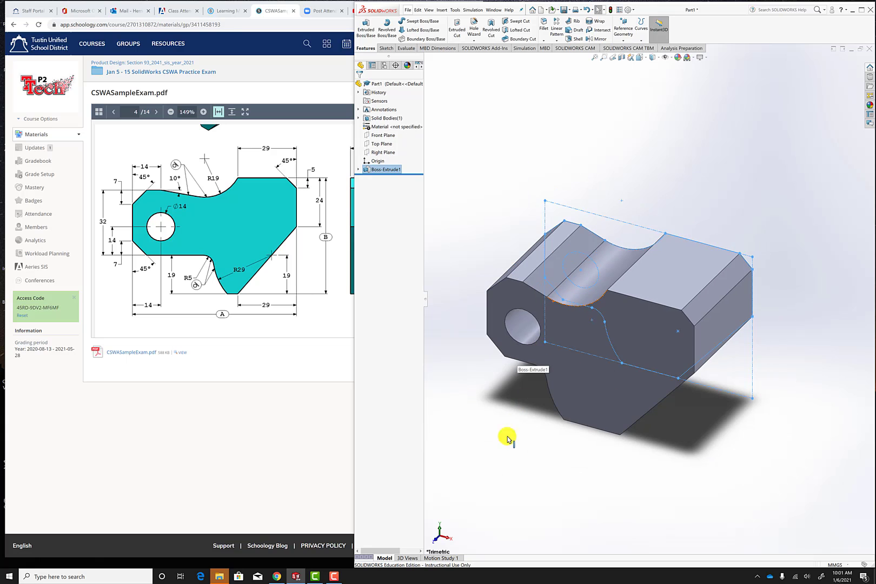
pyautogui.click(502, 448)
pyautogui.moveTo(502, 443); pyautogui.dragTo(526, 421, button='middle')
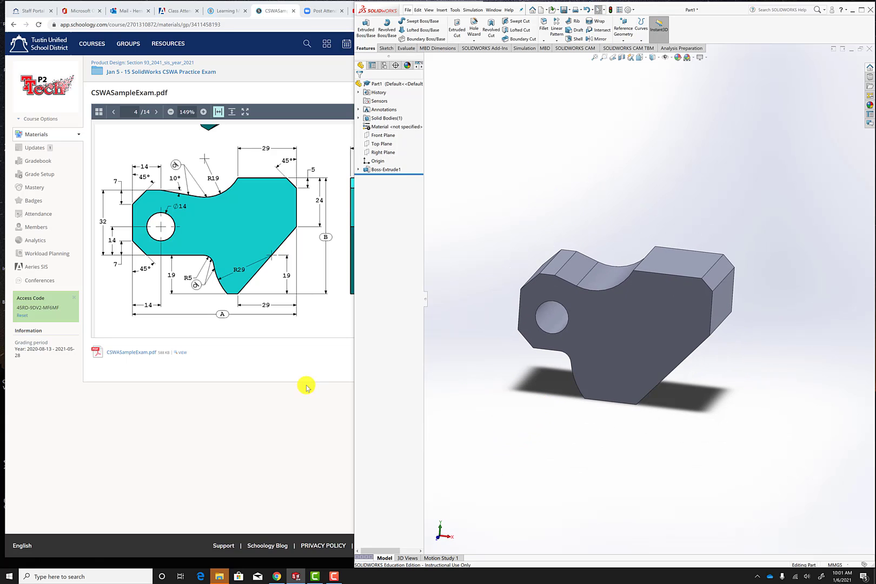
# Switch to the browser and look up the material specified for the tool block in the exam PDF.
pyautogui.click(245, 346)
pyautogui.scroll(-5, 317, 265)
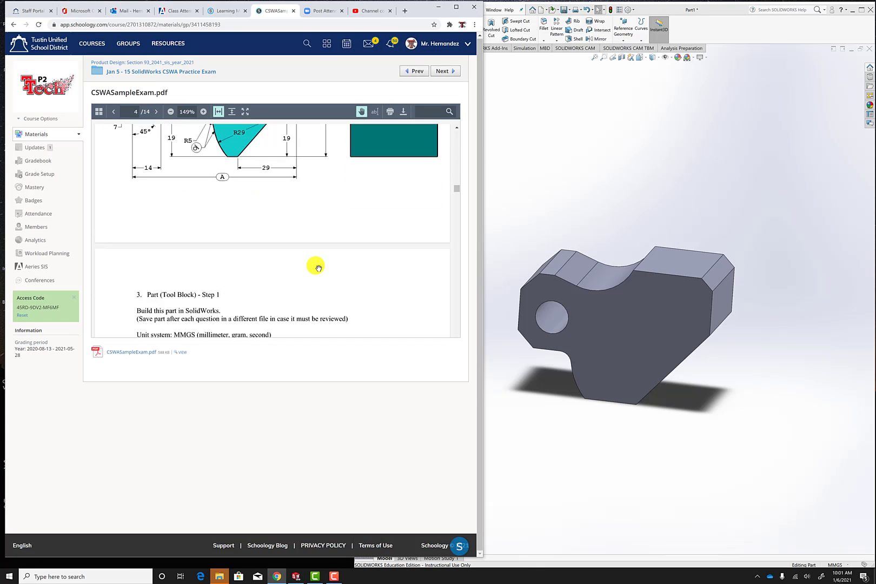
pyautogui.scroll(-2, 318, 267)
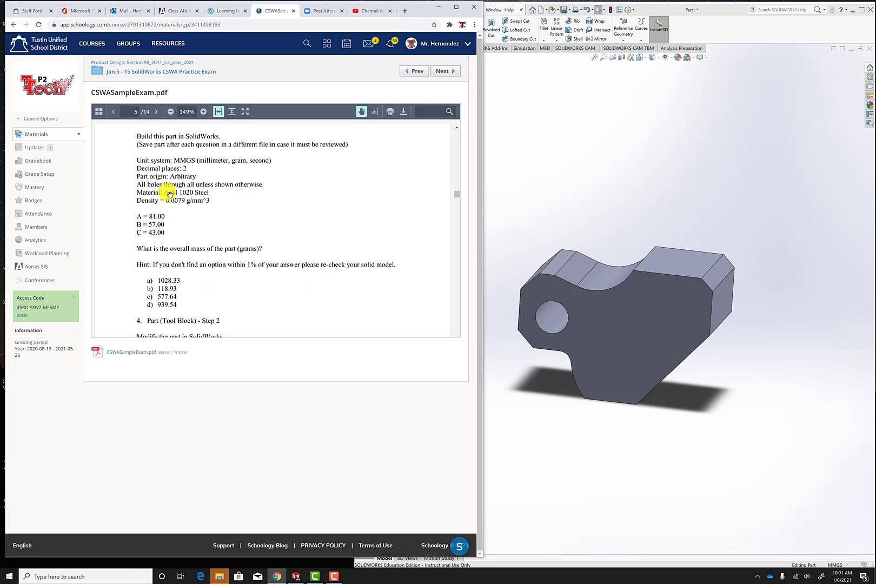
# Switch to SOLIDWORKS and assign the AISI 1020 steel material to the tool block part.
pyautogui.click(647, 211)
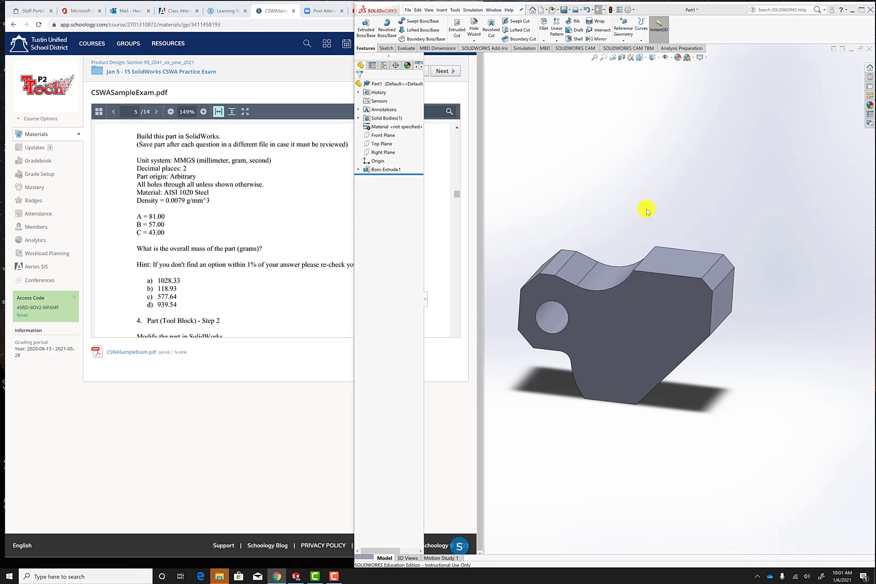
pyautogui.rightClick(387, 126)
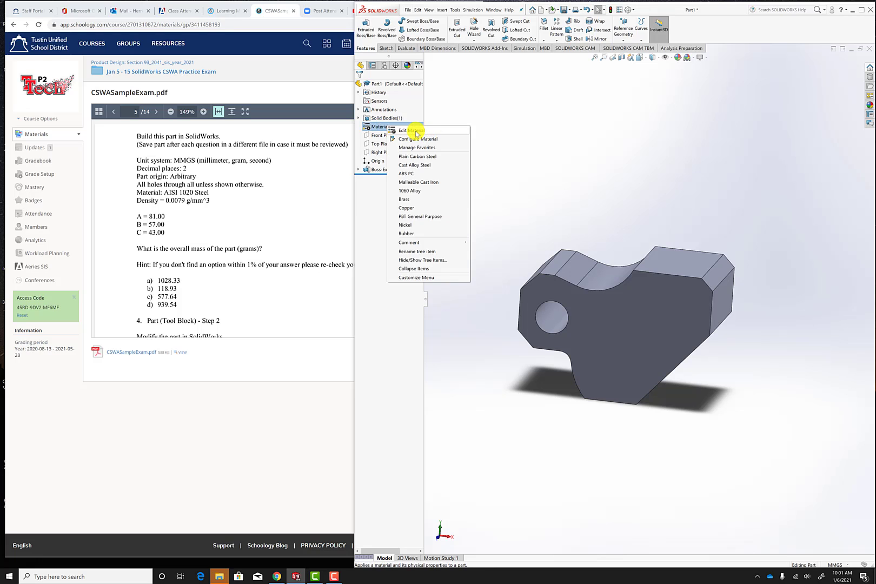
pyautogui.click(413, 131)
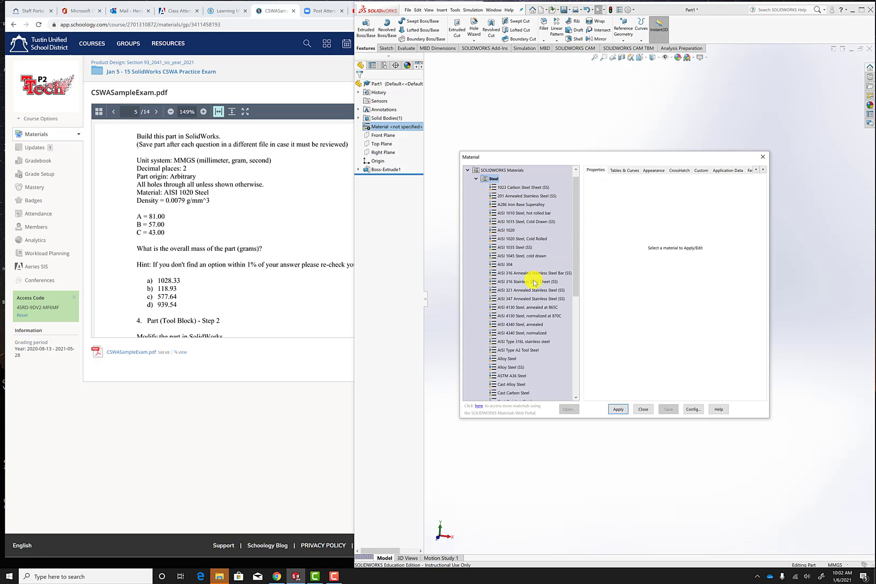
pyautogui.scroll(-2, 521, 338)
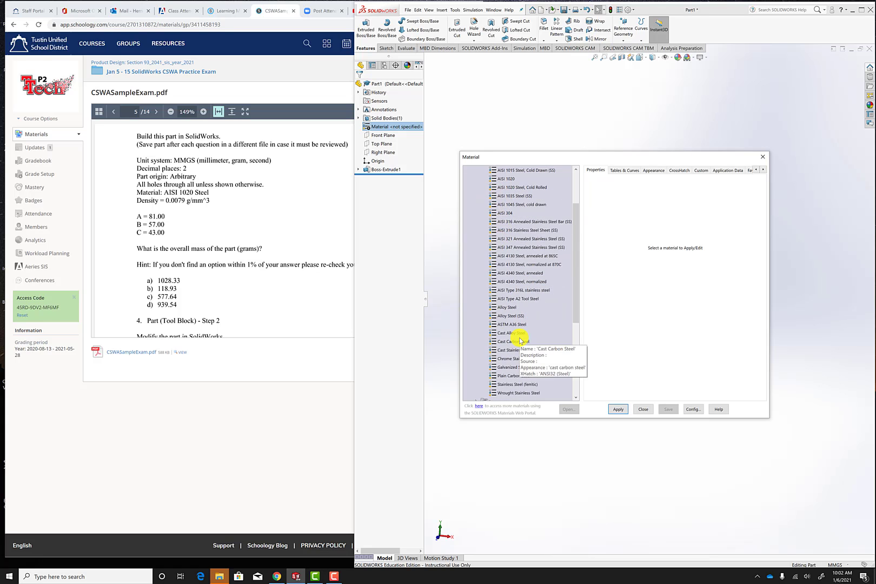
pyautogui.scroll(-3, 536, 308)
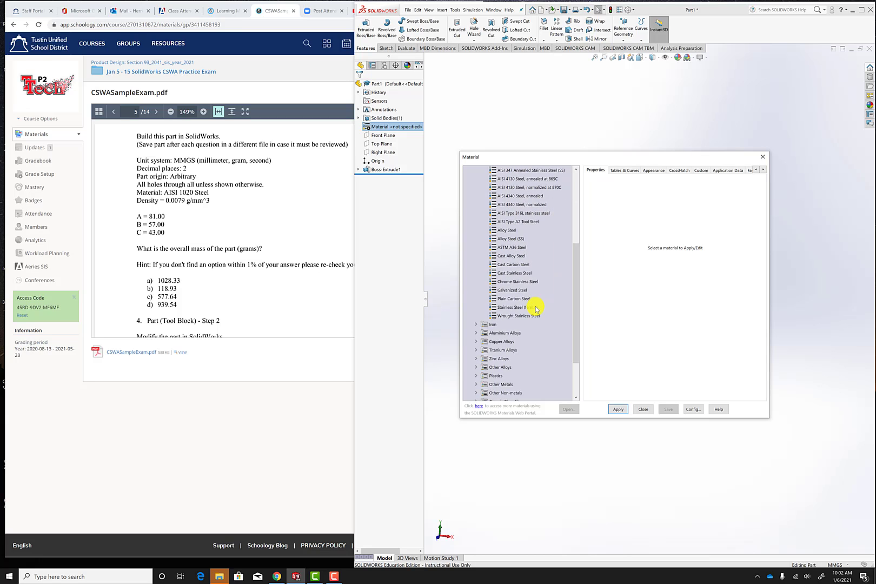
pyautogui.scroll(5, 536, 308)
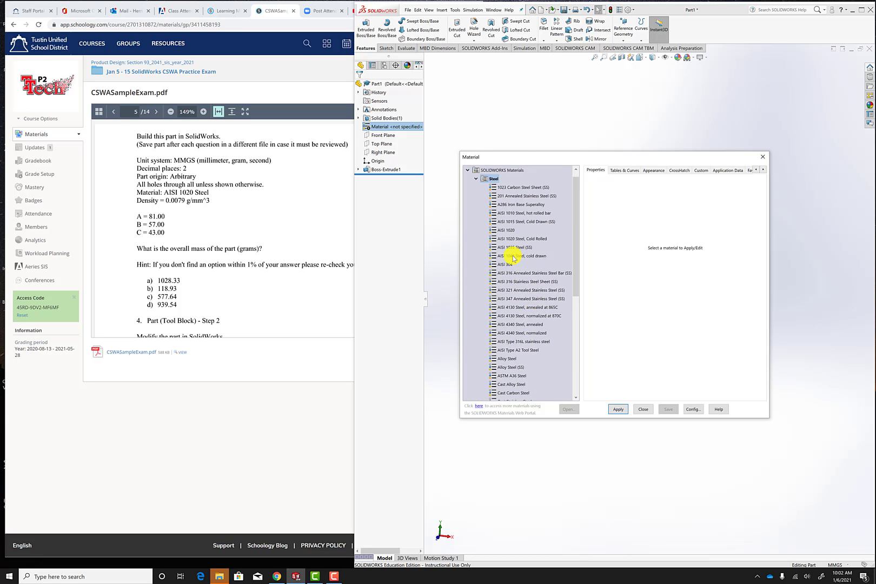
pyautogui.click(501, 189)
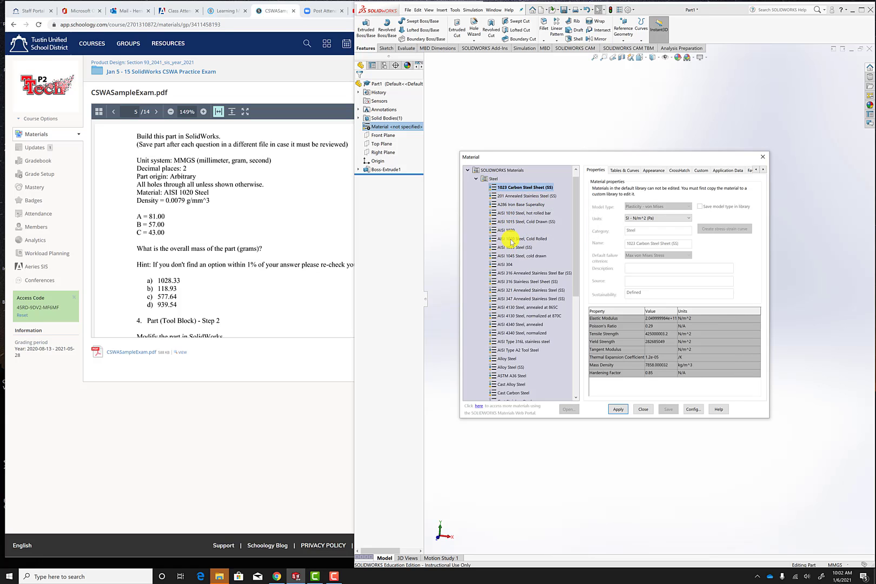
pyautogui.click(507, 231)
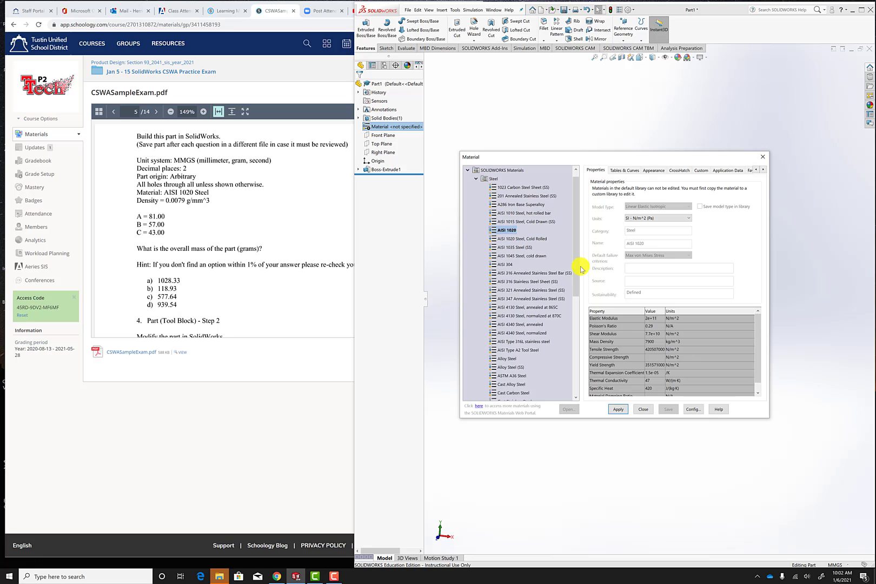
pyautogui.click(618, 410)
pyautogui.click(620, 410)
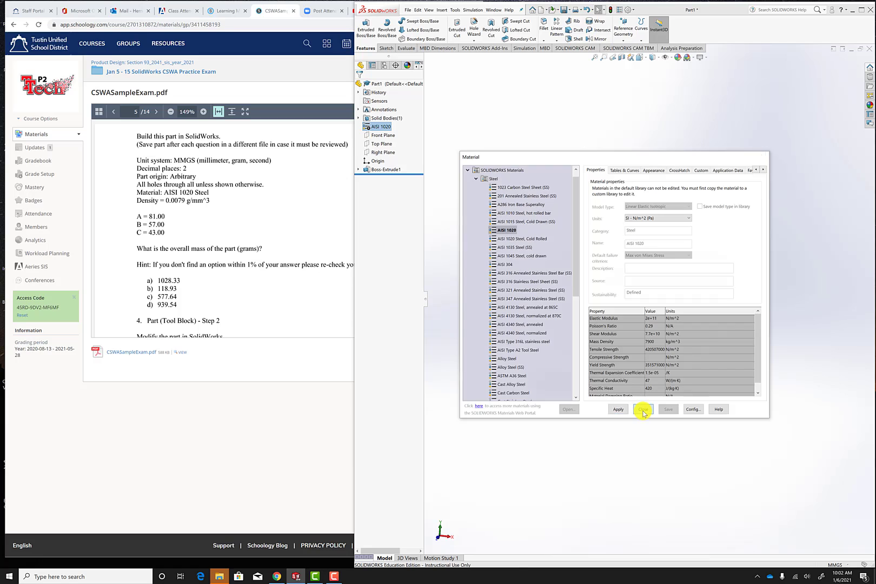
pyautogui.click(641, 409)
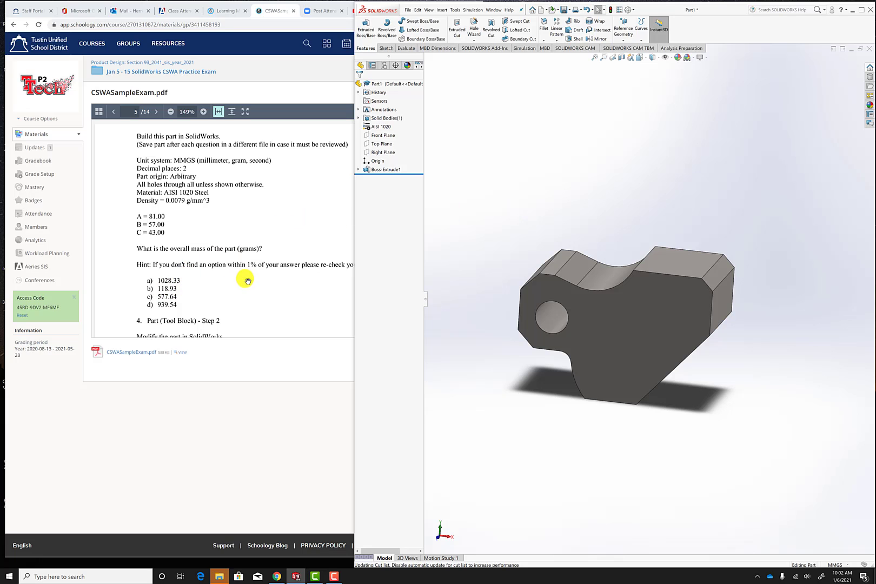
# Evaluate the tool block's mass properties and close the results.
pyautogui.click(403, 50)
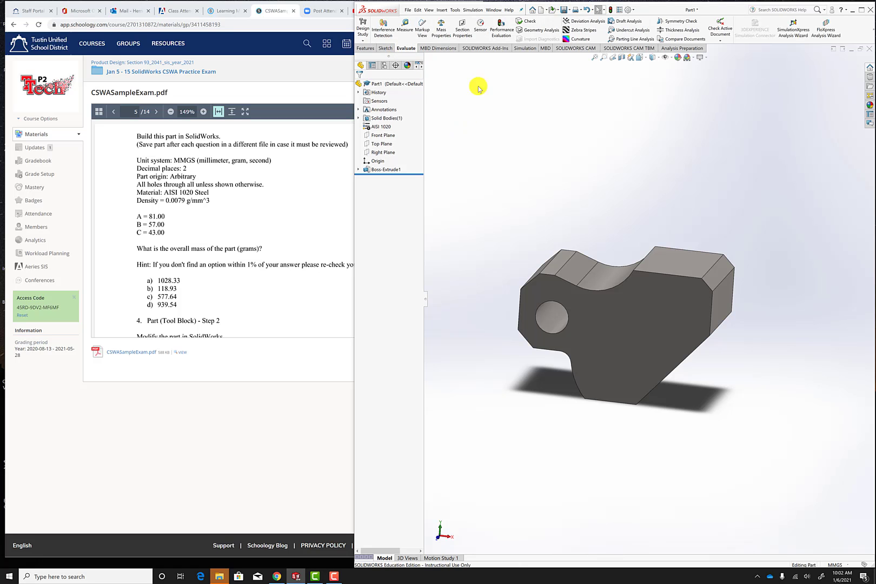
pyautogui.click(441, 30)
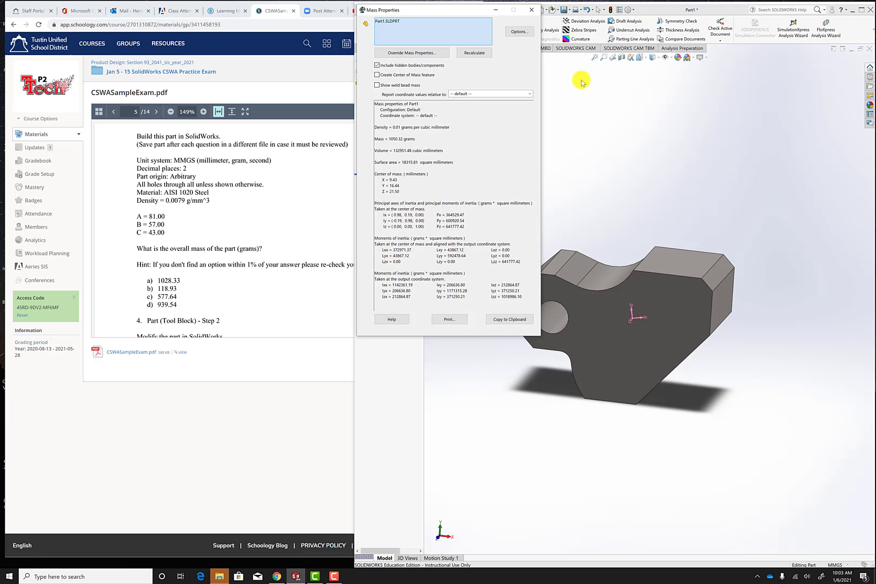
pyautogui.click(531, 10)
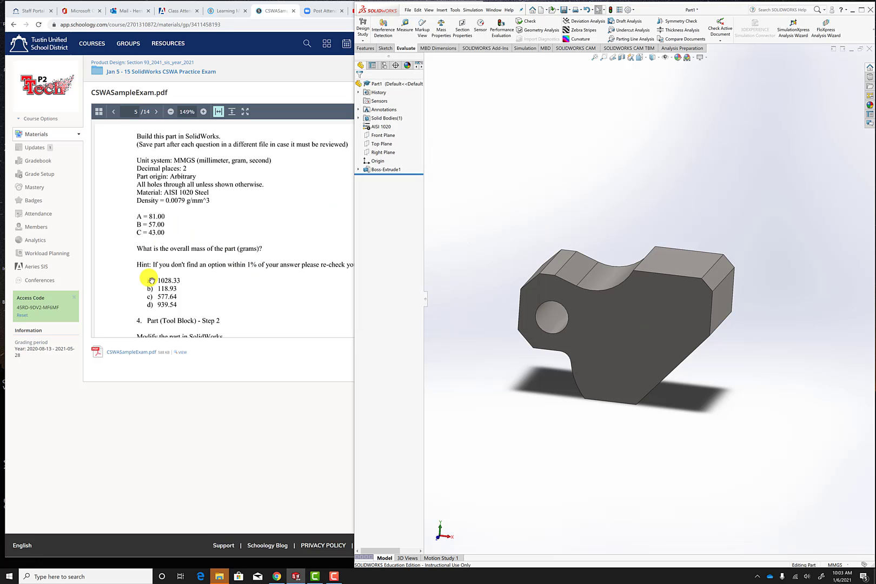
# Switch to the browser and check the tool block mass in the exam PDF's answer list, returning to the earlier pages.
pyautogui.click(309, 216)
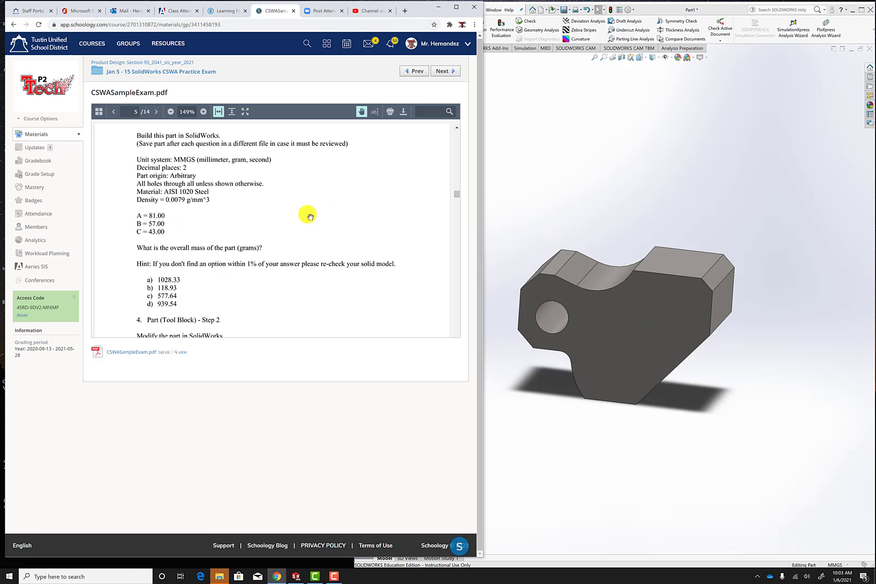
pyautogui.scroll(-10, 310, 217)
pyautogui.scroll(-15, 310, 216)
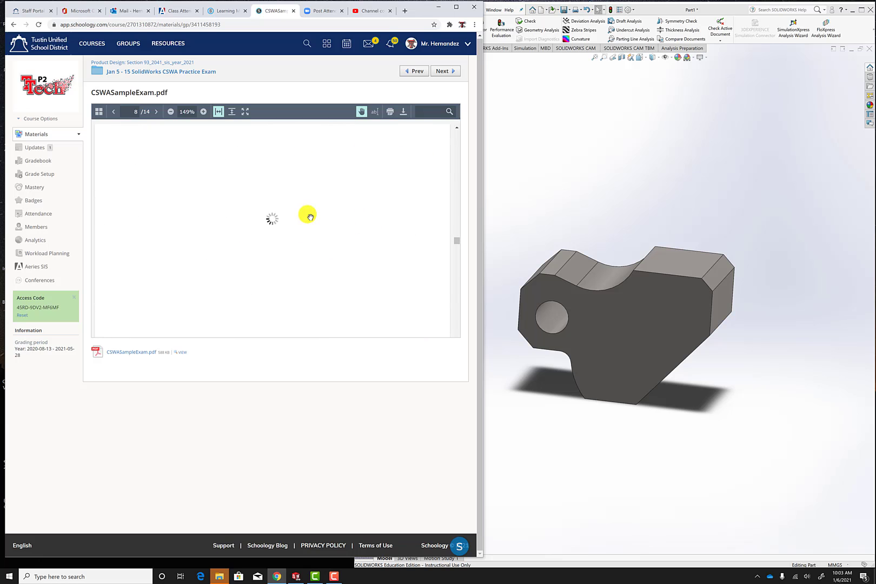
pyautogui.scroll(-12, 310, 217)
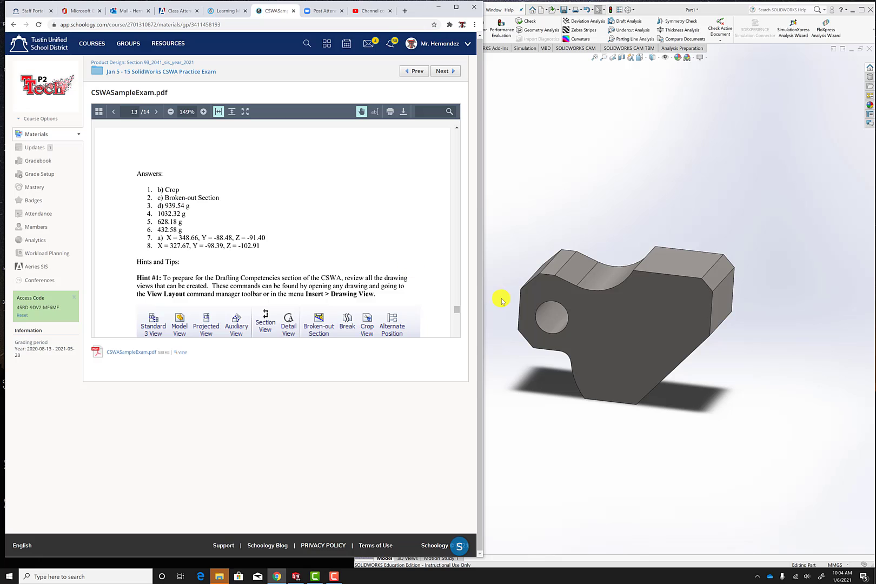
pyautogui.moveTo(455, 307); pyautogui.dragTo(470, 151)
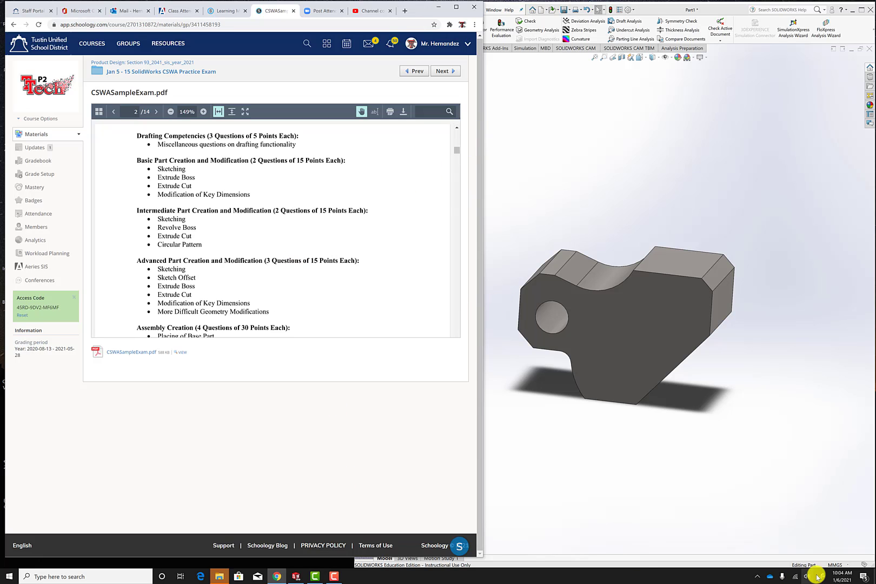
pyautogui.click(334, 576)
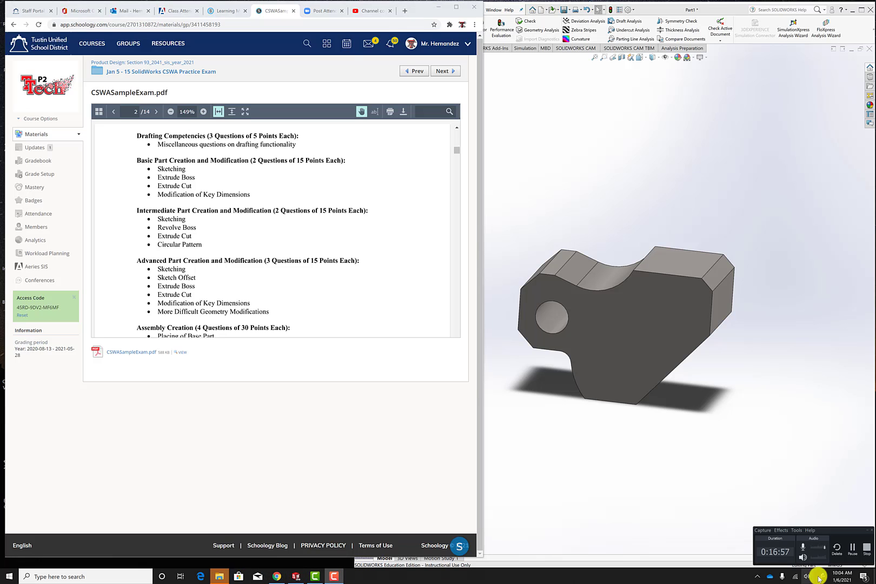
pyautogui.click(851, 547)
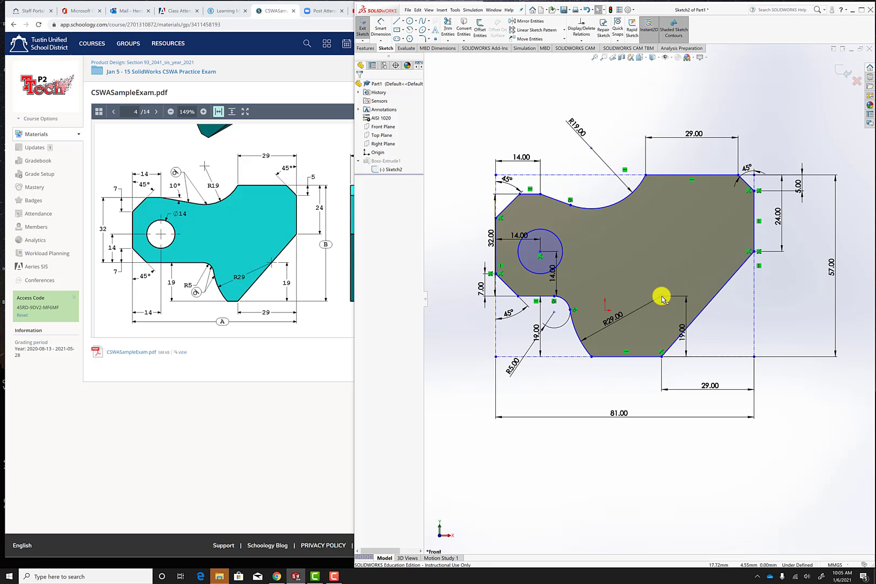
# Make the R29 arc's centre point coincident with the long slanted edge of the profile and exit the sketch.
pyautogui.click(661, 297)
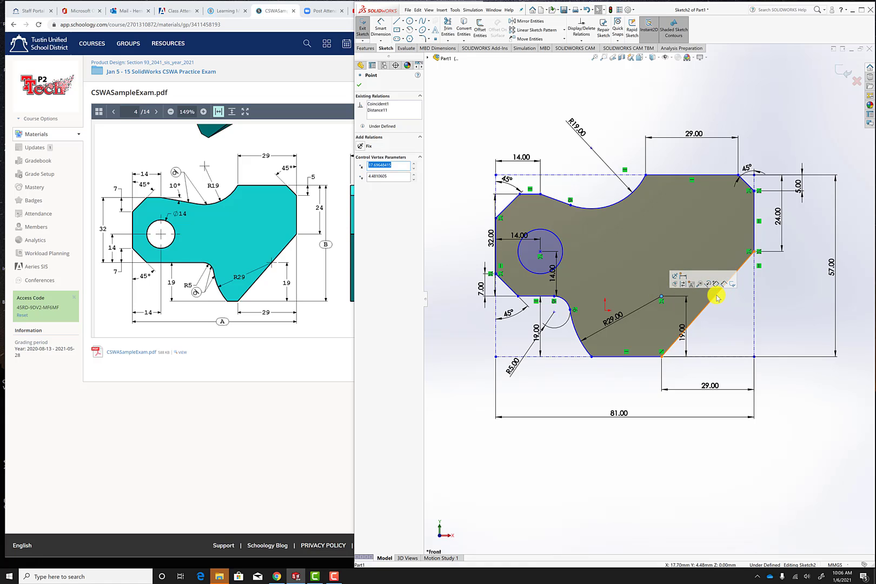
pyautogui.keyDown('ctrl'); pyautogui.click(716, 297); pyautogui.keyUp('ctrl')
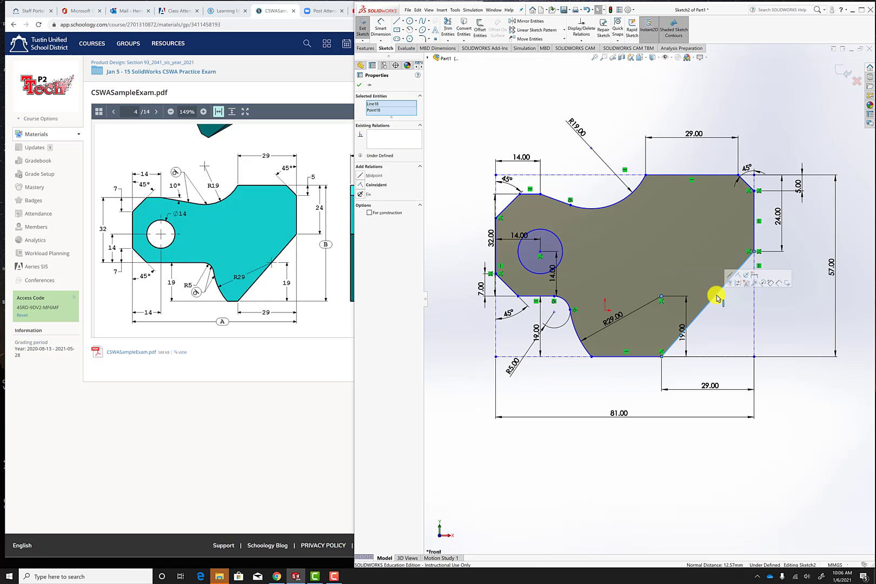
pyautogui.click(361, 186)
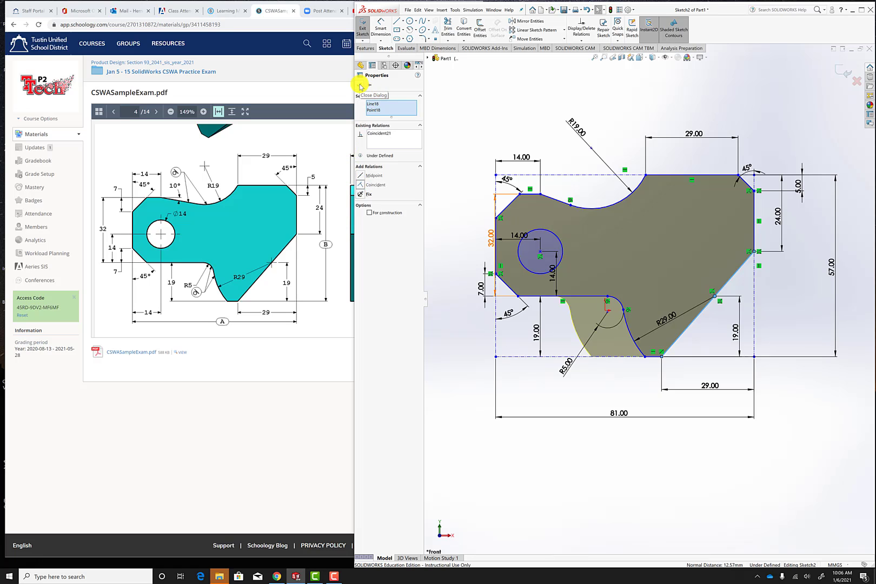
pyautogui.click(360, 86)
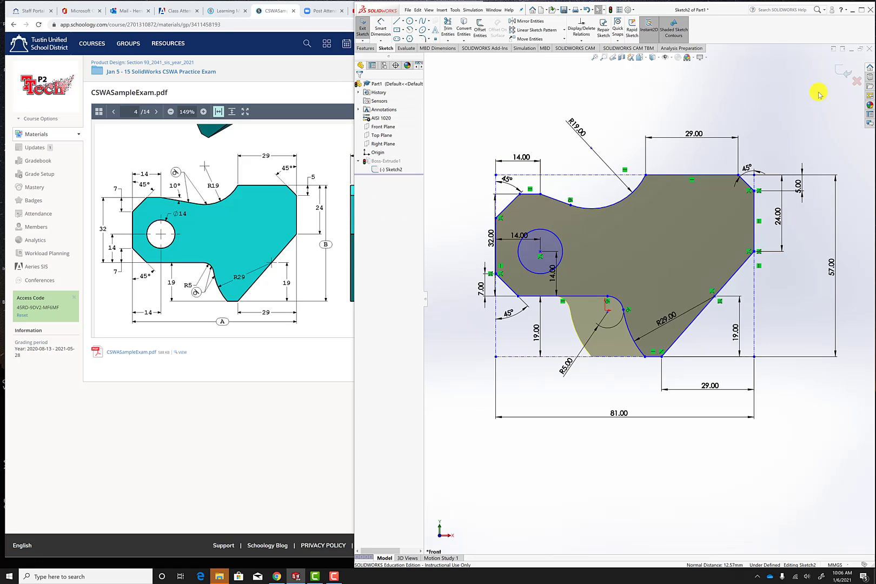
pyautogui.click(843, 71)
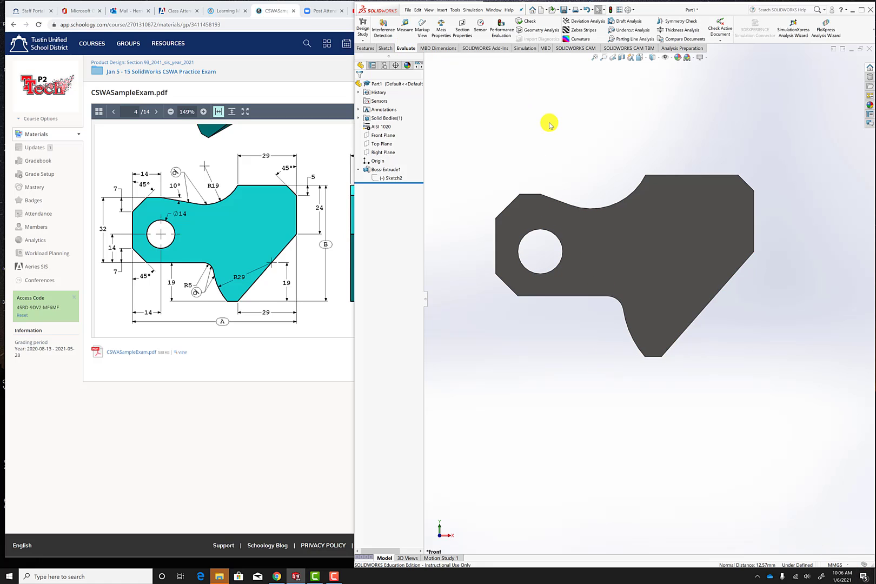
# Evaluate the corrected part's mass properties and compare the mass with the exam PDF's answer list in the browser.
pyautogui.moveTo(549, 123); pyautogui.dragTo(522, 155, button='middle')
pyautogui.click(446, 25)
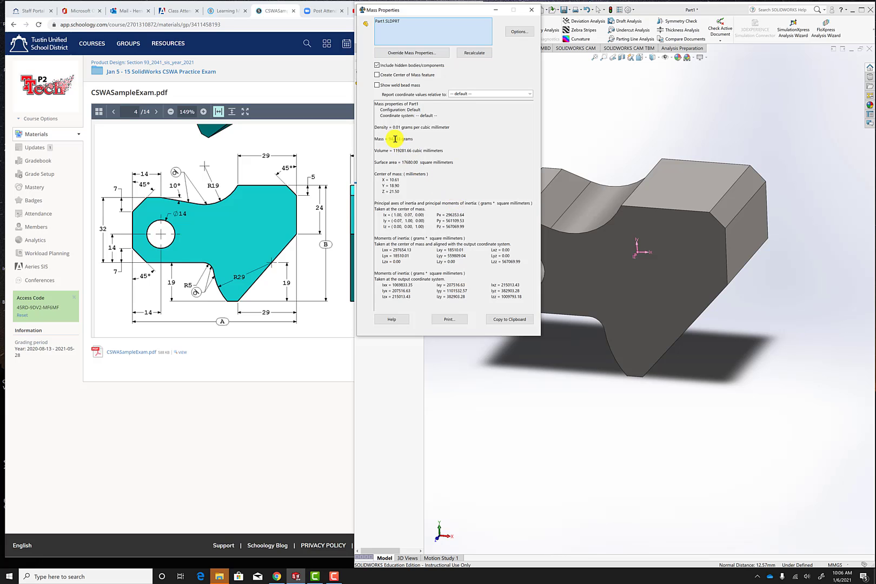
pyautogui.click(301, 140)
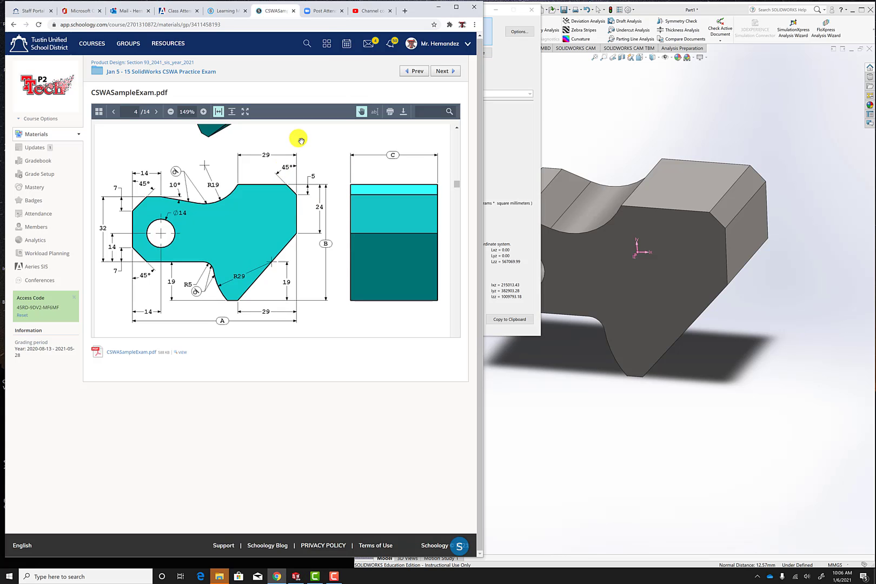
pyautogui.scroll(-15, 301, 140)
pyautogui.scroll(-15, 301, 140)
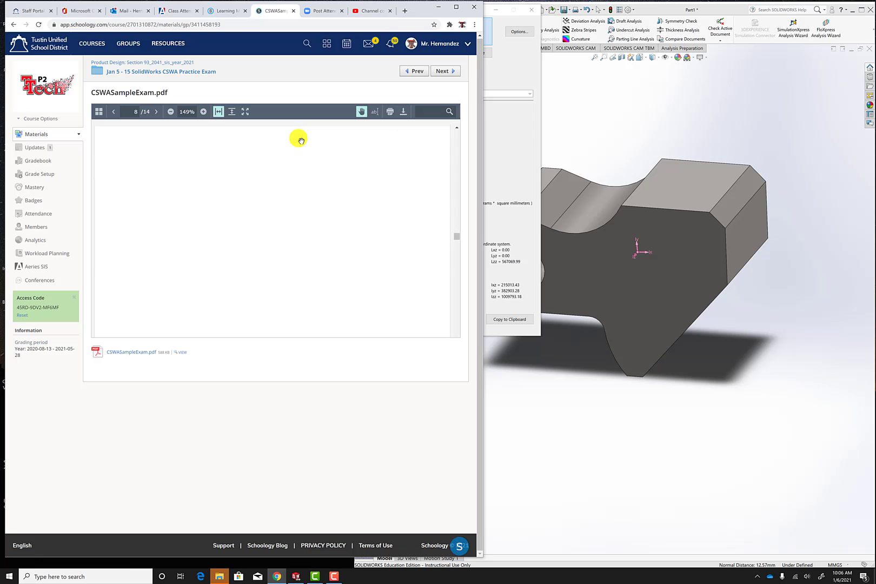
pyautogui.scroll(-15, 301, 141)
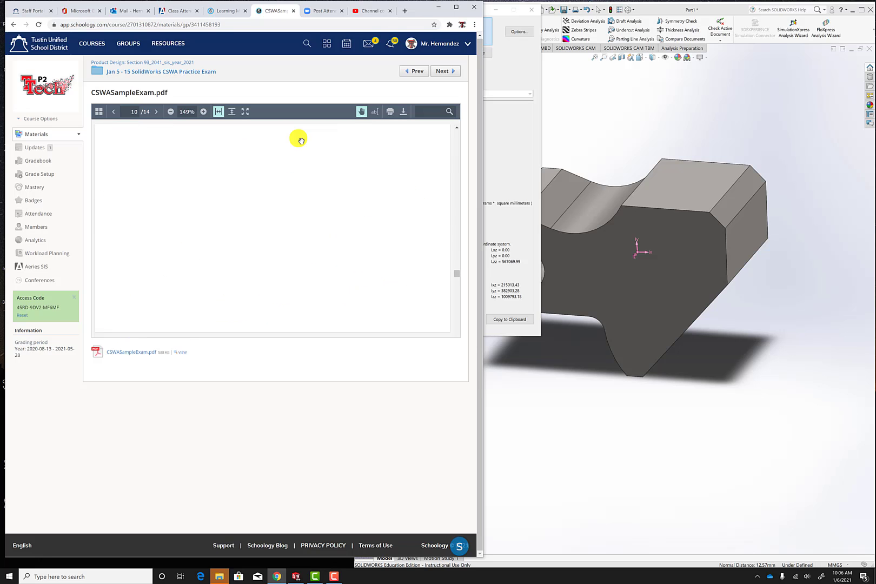
pyautogui.scroll(-5, 301, 141)
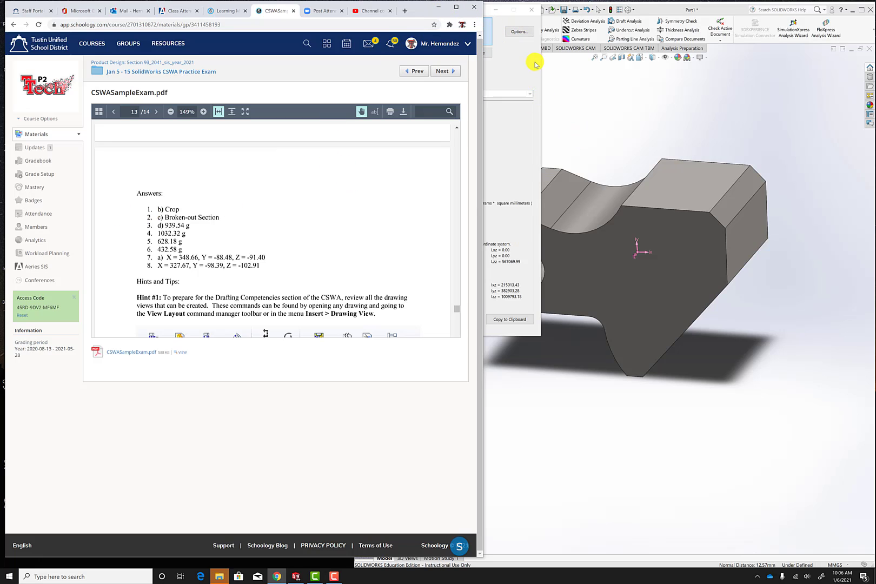
# Switch back to SOLIDWORKS and close the mass properties results.
pyautogui.click(646, 133)
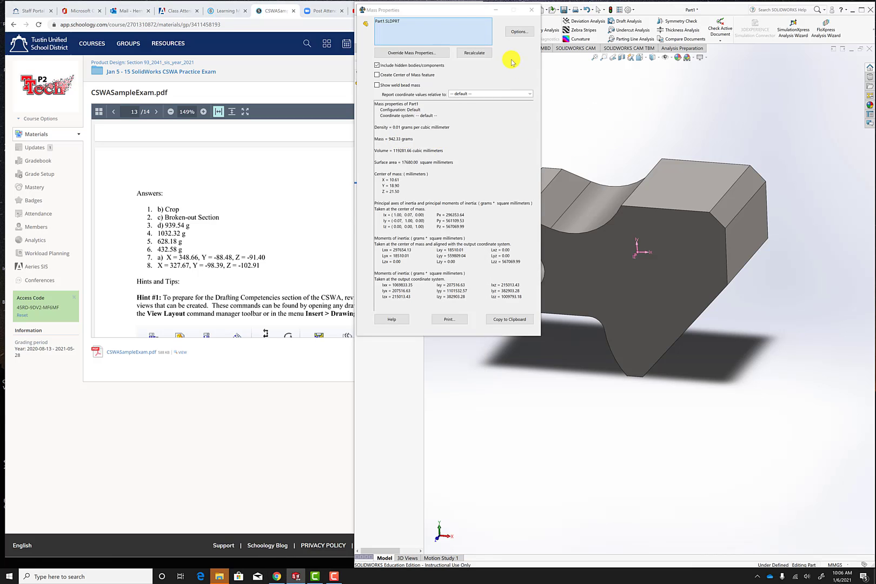
pyautogui.click(536, 11)
pyautogui.scroll(1, 451, 405)
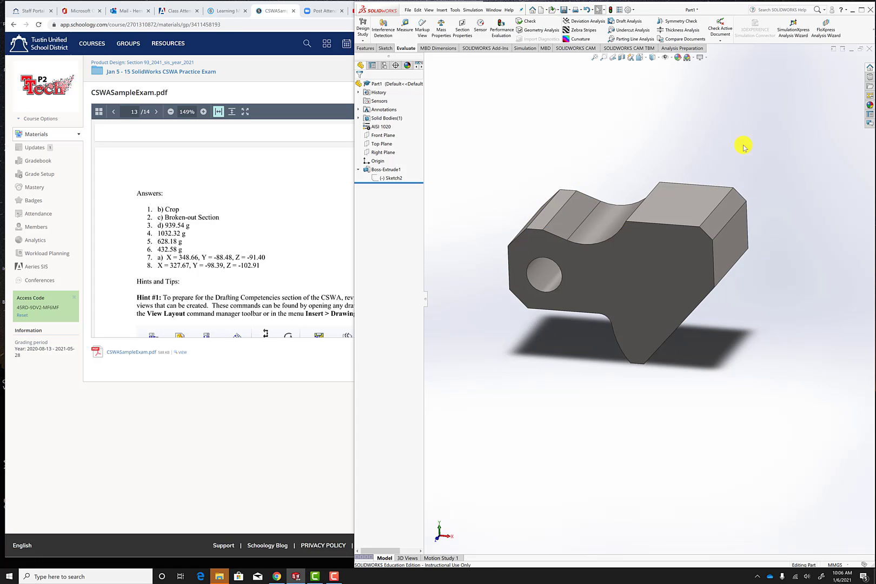
pyautogui.rightClick(387, 178)
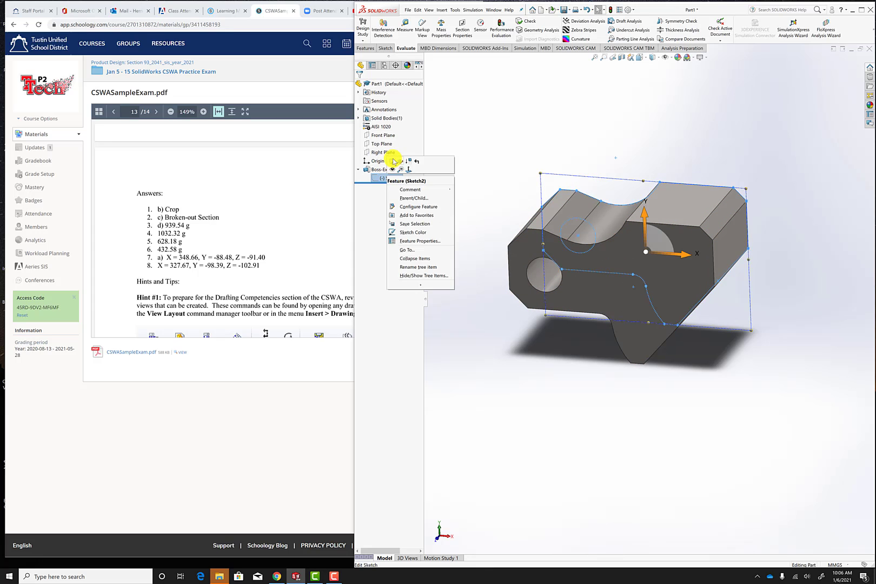
pyautogui.click(393, 162)
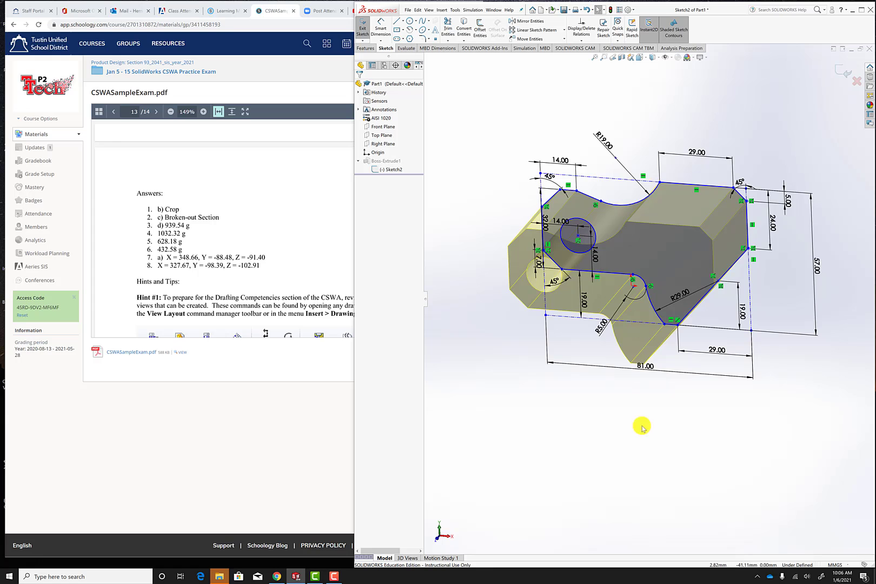
pyautogui.click(857, 82)
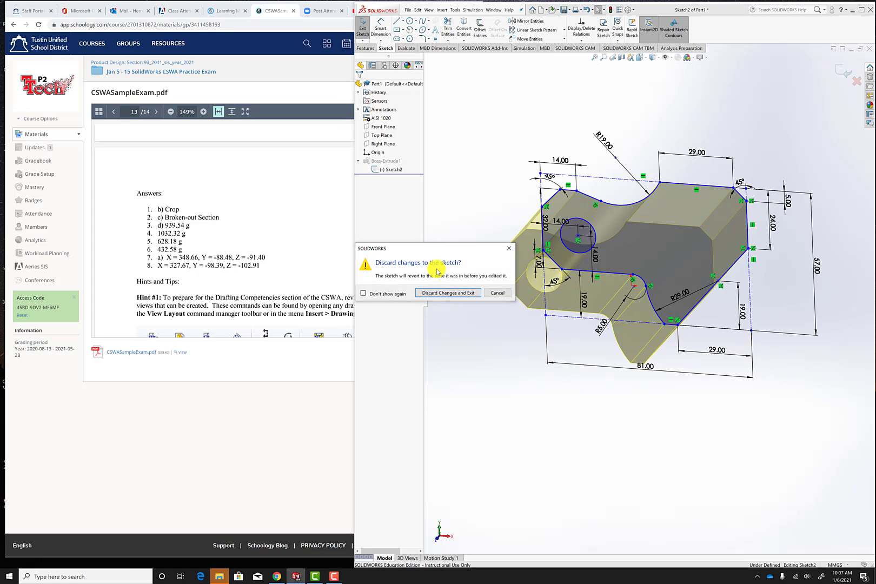
pyautogui.click(473, 293)
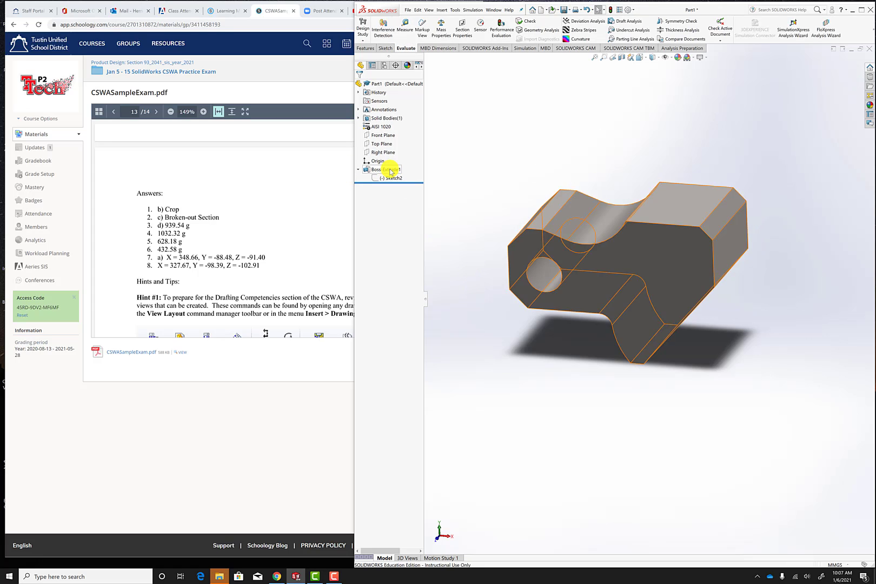
# Delete the tool block's boss extrusion while keeping its profile sketch.
pyautogui.rightClick(391, 171)
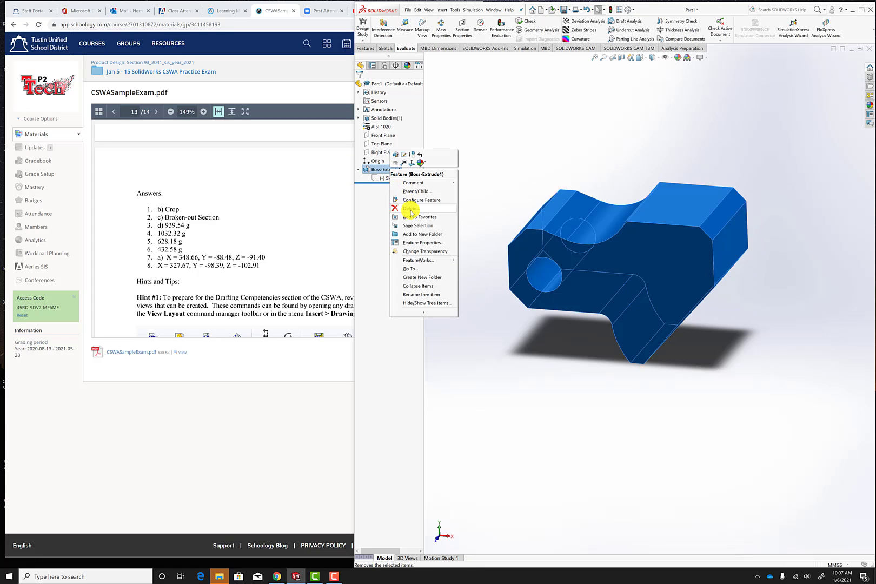
pyautogui.click(411, 211)
pyautogui.click(485, 244)
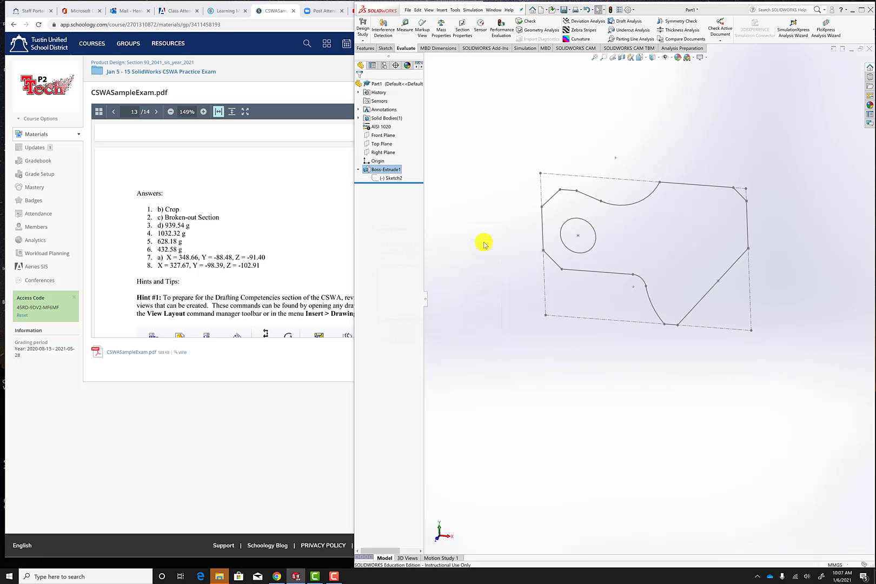
# Open the remaining profile sketch for editing and orient the view normal to the Front Plane.
pyautogui.rightClick(384, 162)
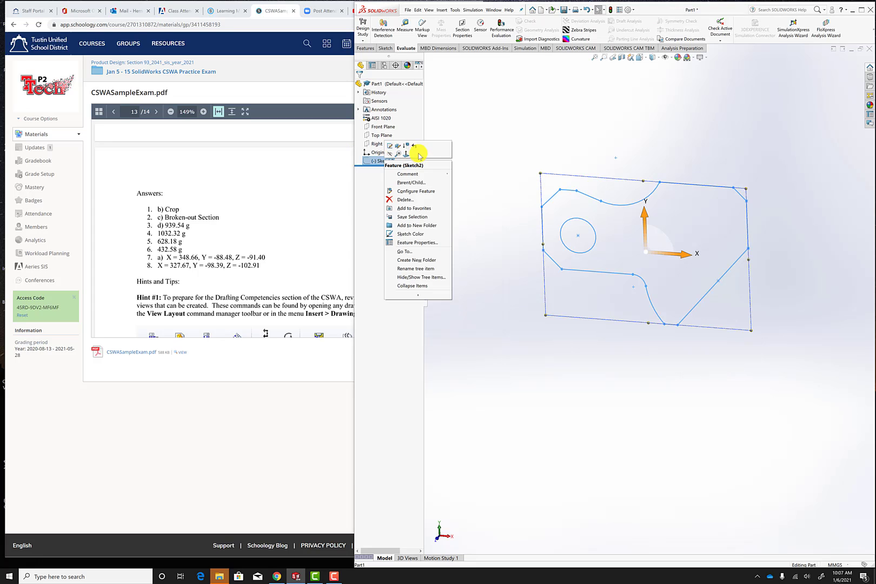
pyautogui.click(390, 143)
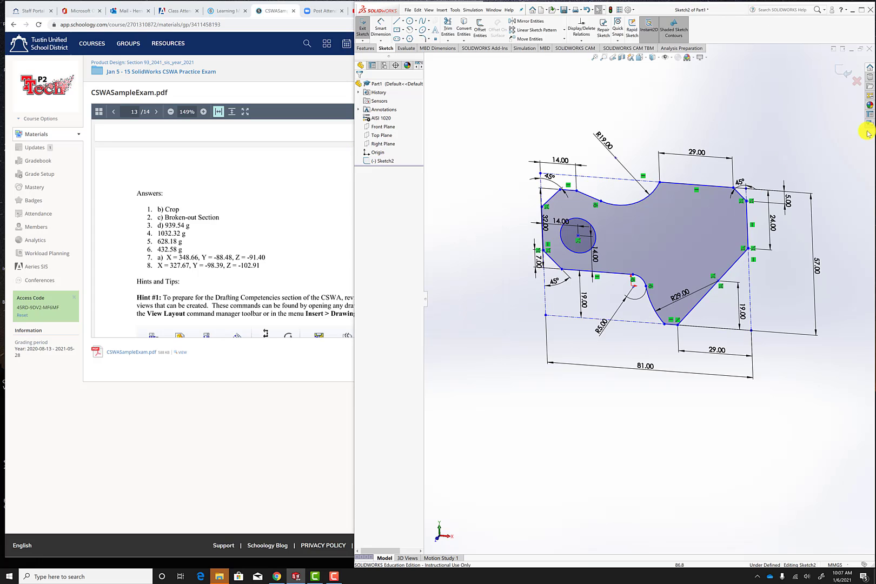
pyautogui.rightClick(382, 126)
pyautogui.click(407, 123)
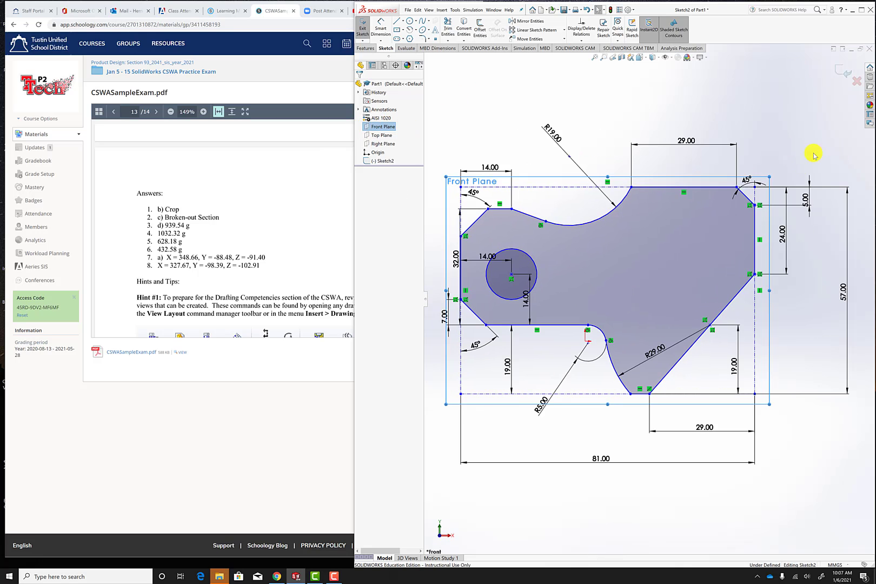
pyautogui.click(784, 132)
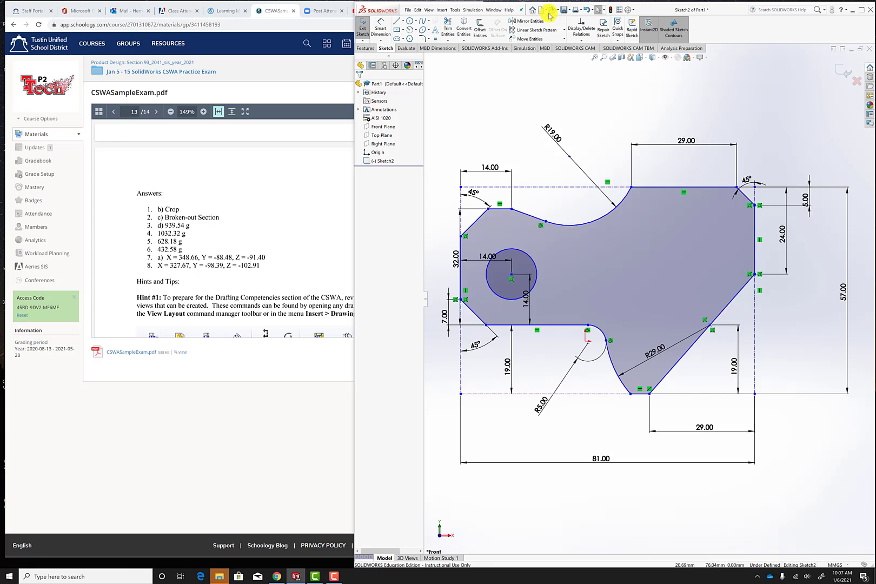